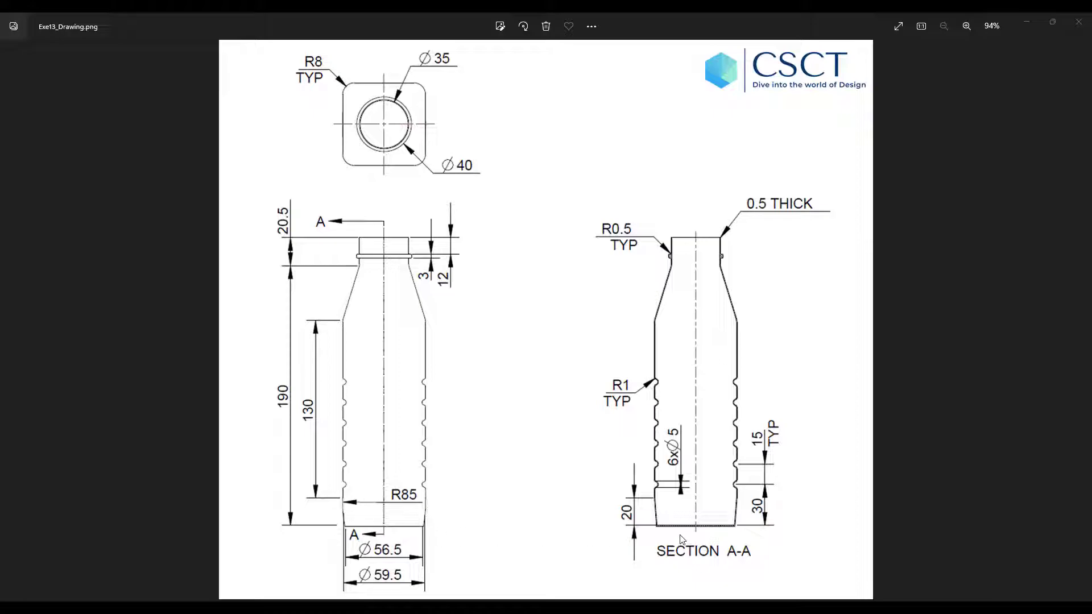
- Switch to Creo Parametric and create a new part named BOTTLE using the mmns_part_solid template
key(alt+Tab)
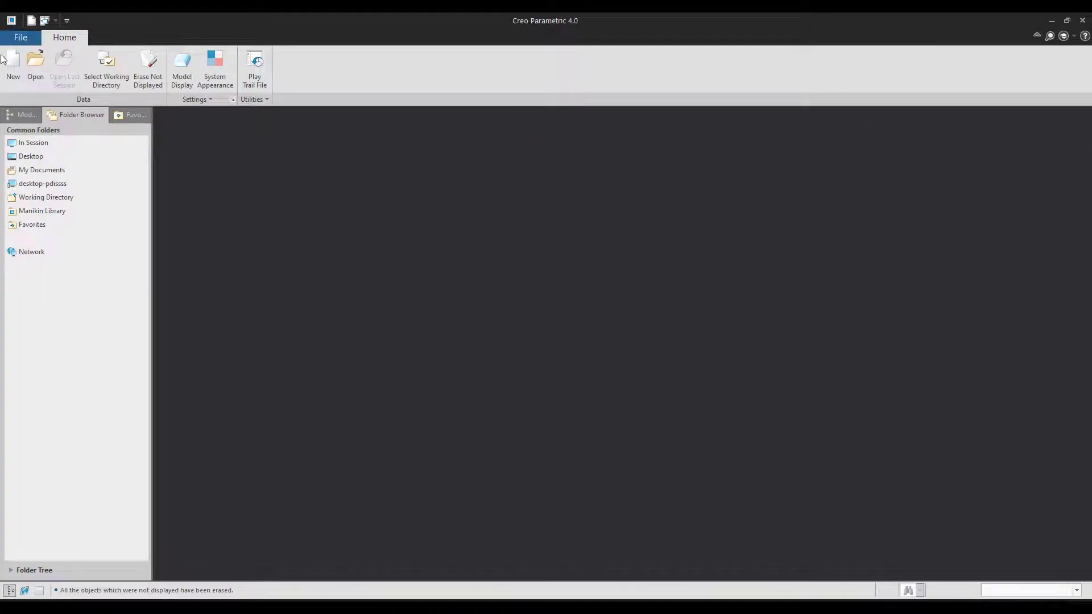
click(12, 63)
click(488, 405)
double_click(507, 367)
text(B)
key(Return)
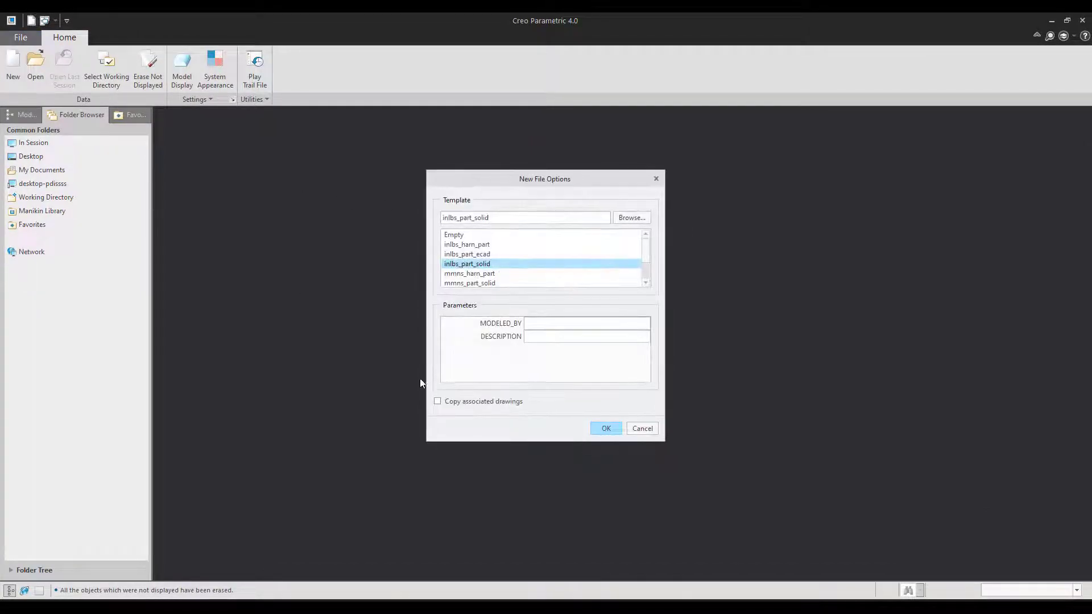
click(457, 284)
click(596, 429)
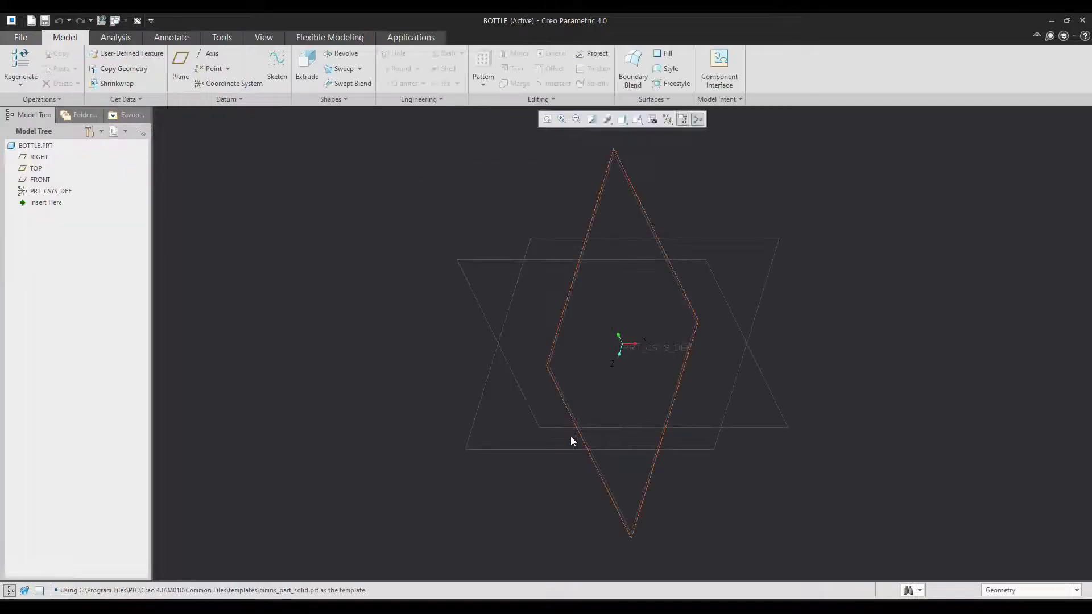
- Start a sketch on the FRONT plane and add a vertical centerline through the origin
click(468, 258)
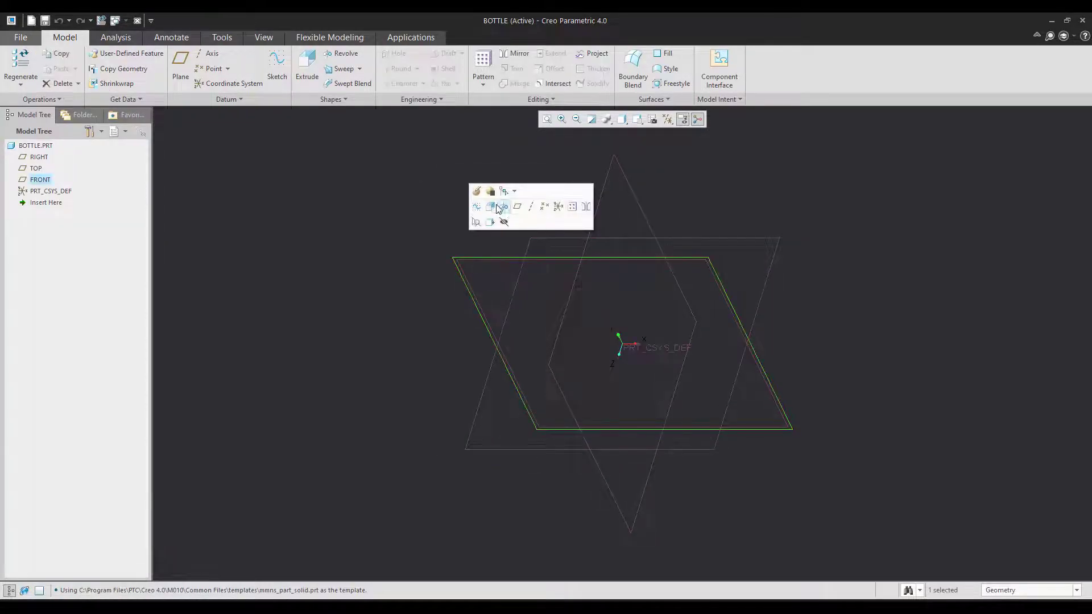
click(477, 207)
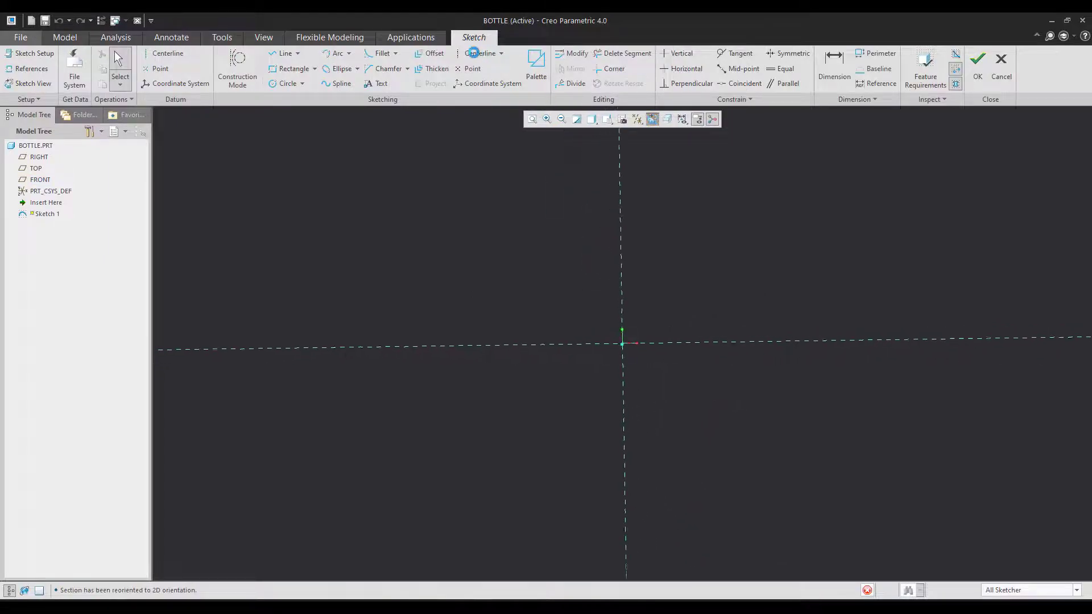
click(622, 344)
click(624, 390)
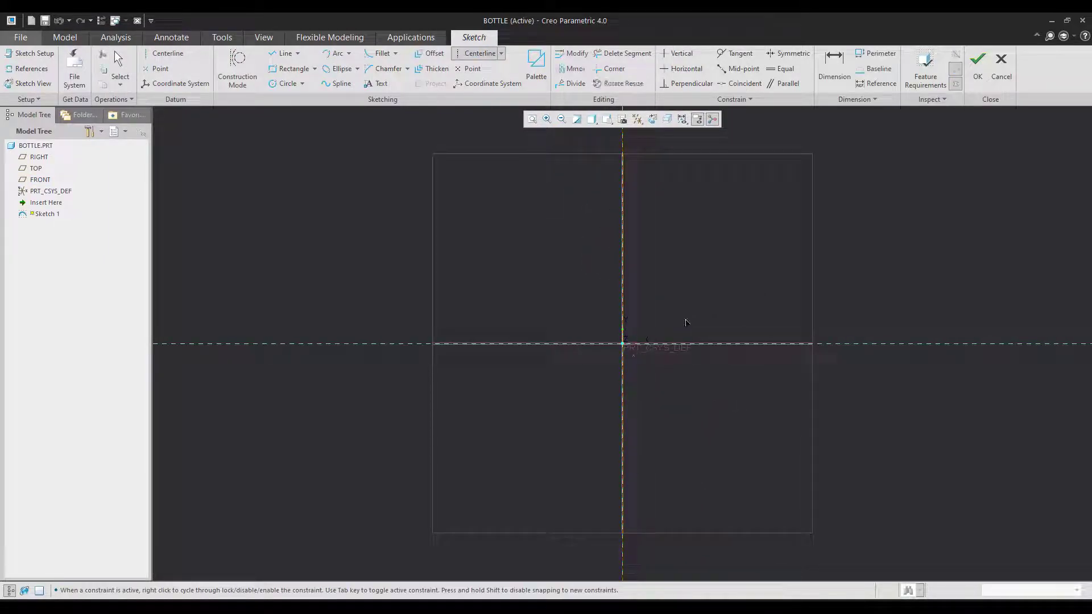
middle_click(685, 320)
- Sketch a three-point arc of about 286 mm radius left of the centerline, rising from the horizontal reference
shift+middle_drag(671, 218, 597, 376)
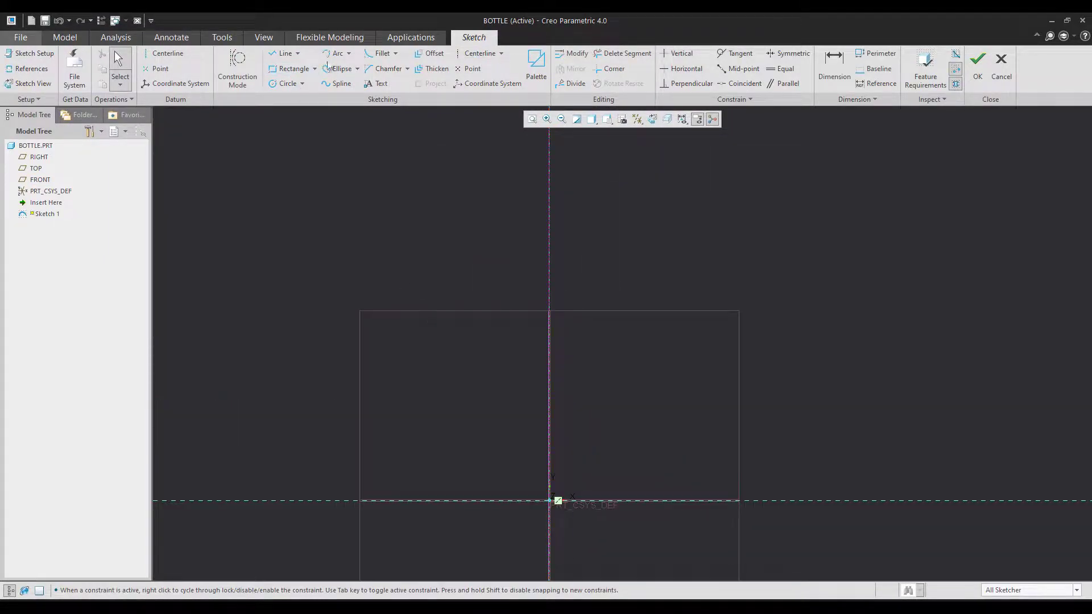
click(338, 53)
click(518, 500)
click(474, 411)
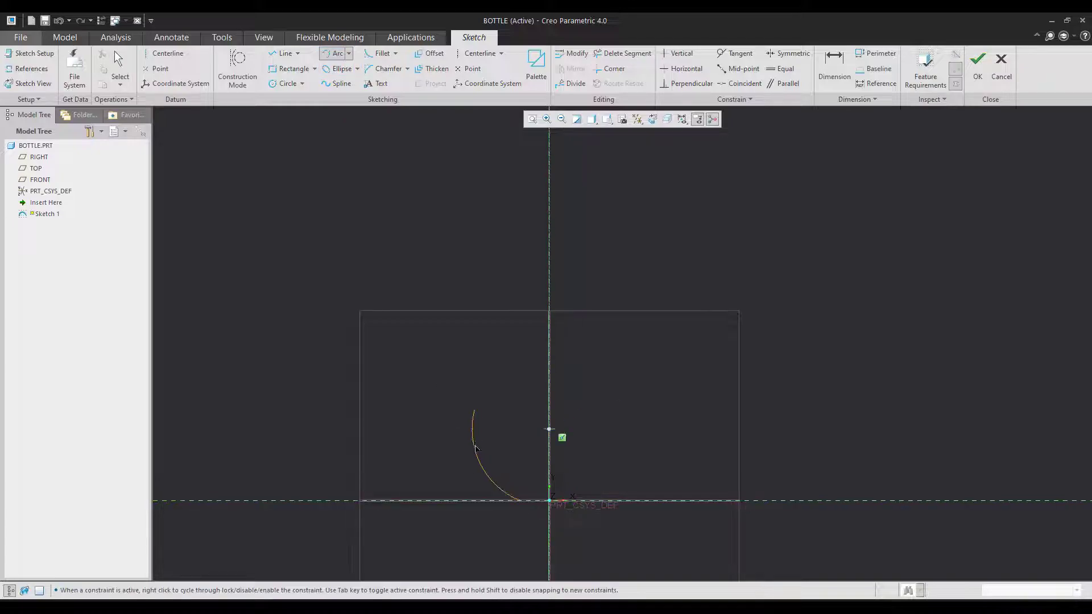
click(489, 455)
middle_click(604, 403)
- Dimension the height of the arc's upper end above the horizontal reference as 20 mm
scroll(604, 403, up, 2)
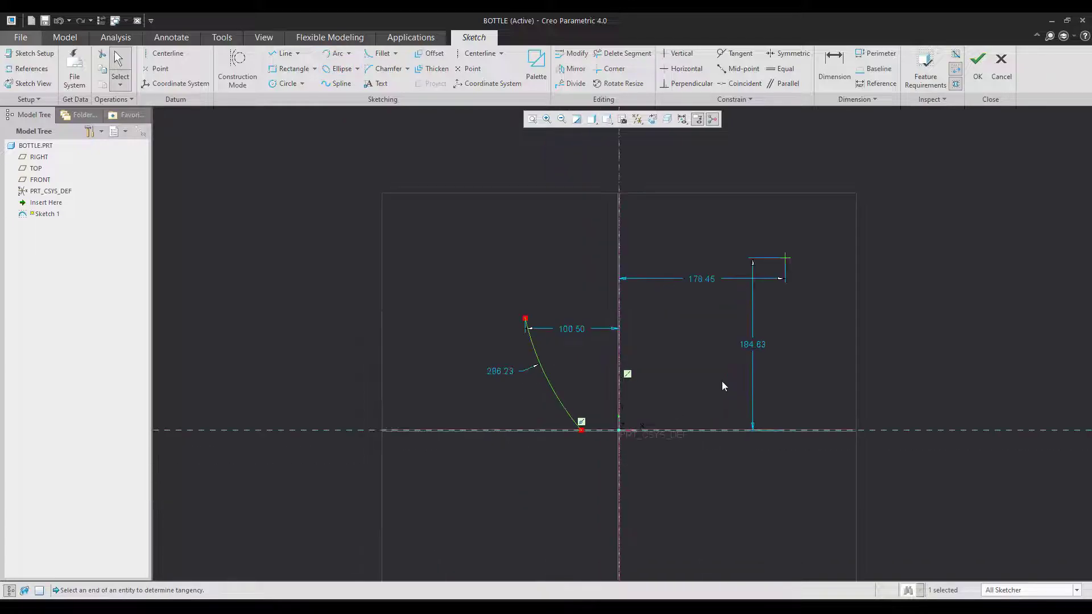
click(827, 85)
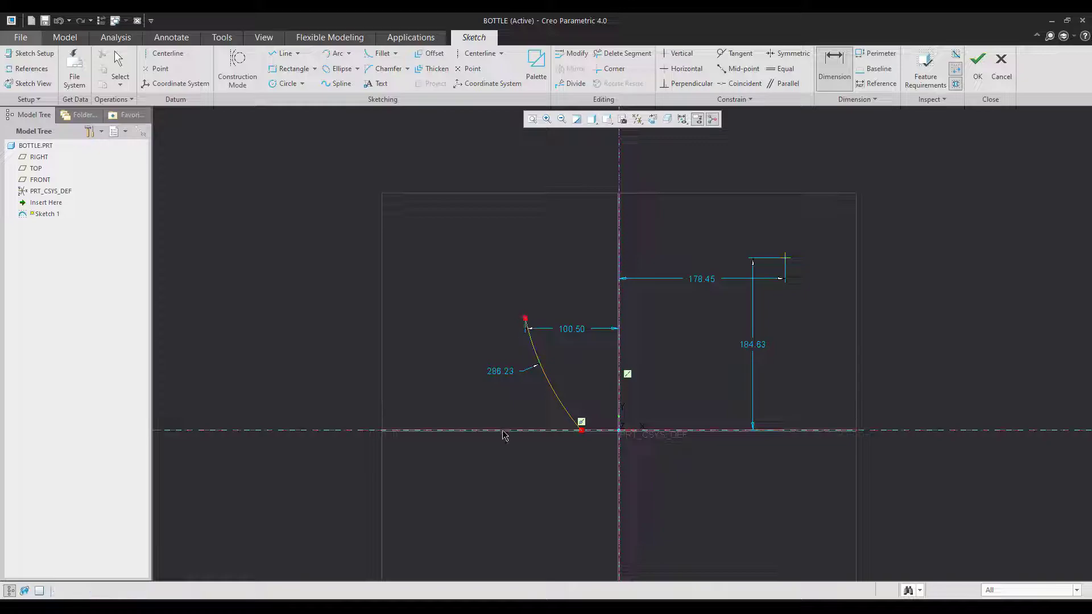
middle_click(430, 379)
text(20)
key(Return)
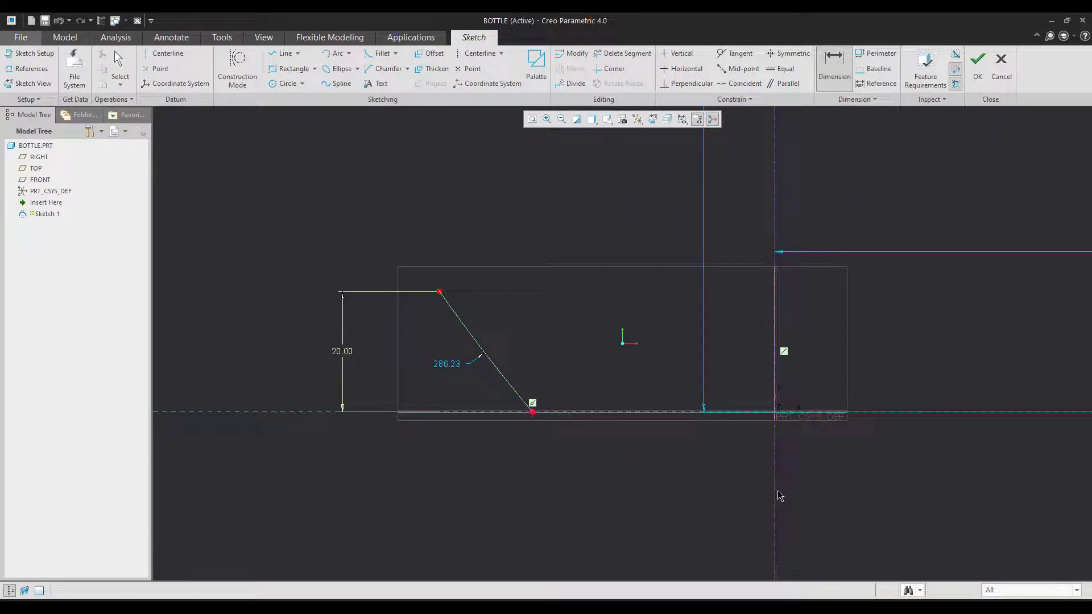
- Add a 56.5 mm diameter dimension for the arc's lower endpoint about the vertical centerline
click(533, 412)
click(775, 492)
middle_click(777, 491)
text(56.5)
key(Return)
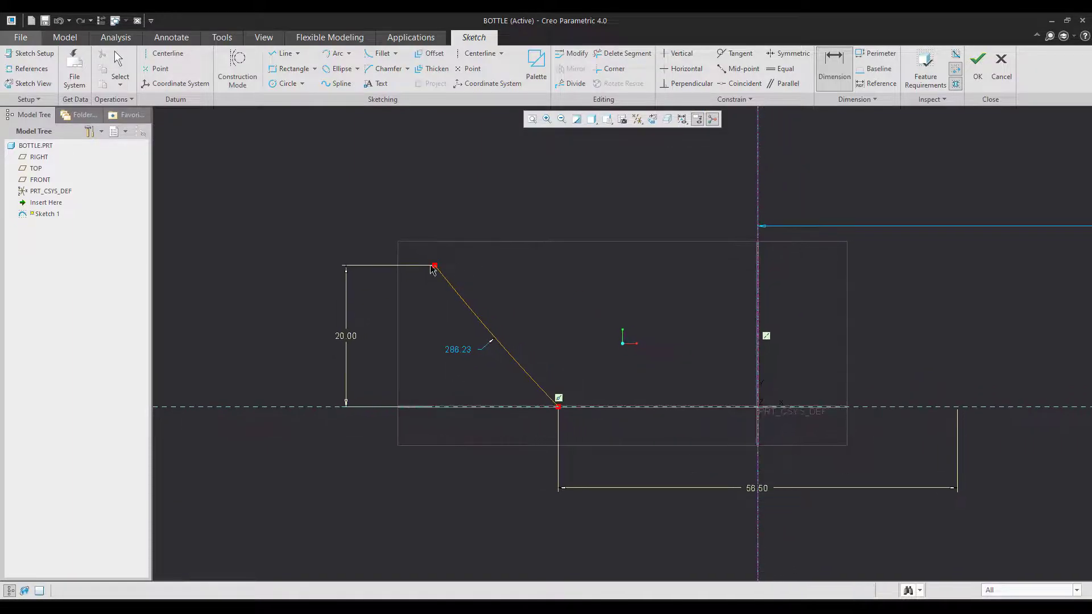
- Add a 59.5 mm diameter dimension for the arc's upper endpoint about the vertical centerline
click(762, 272)
click(438, 264)
click(758, 239)
middle_click(693, 232)
text(59.5)
key(Return)
- Set the arc's radius to 85 mm and finish the sketch
middle_click(400, 339)
double_click(400, 337)
text(85)
key(Return)
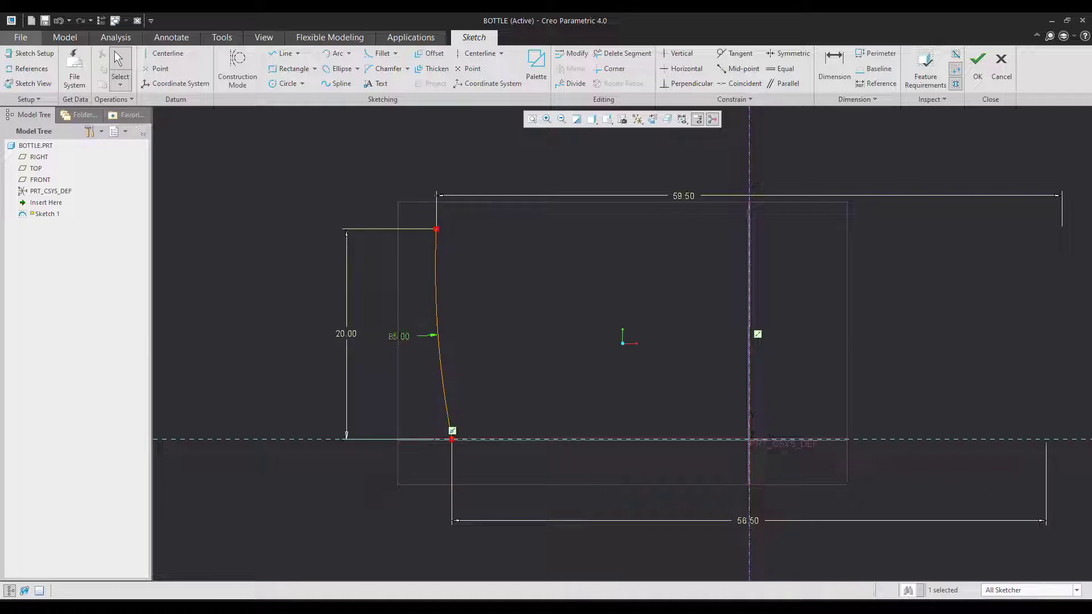
click(978, 65)
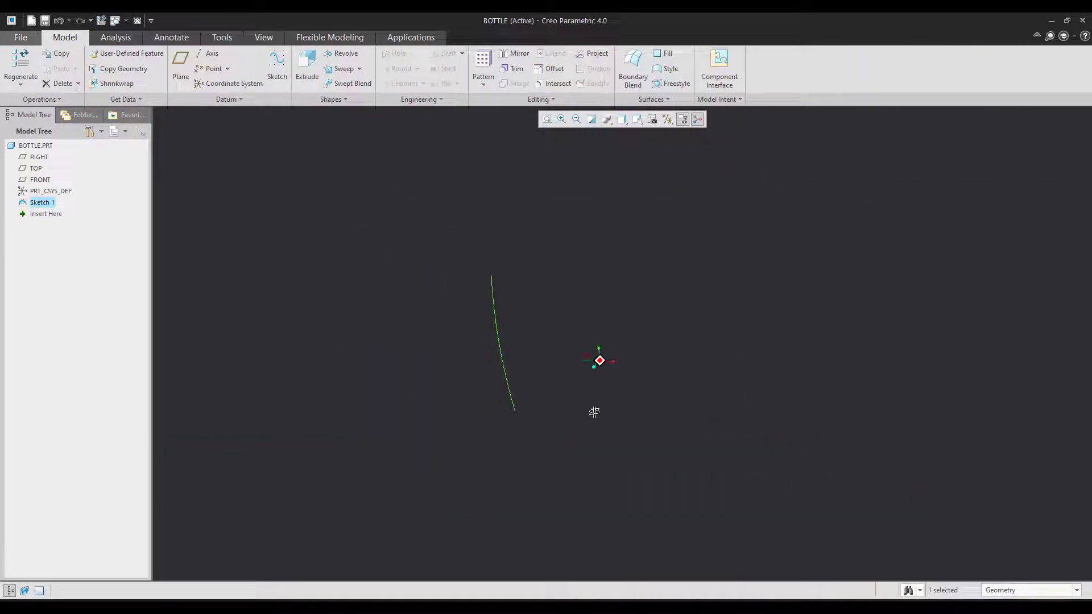
- Consult the bottle drawing, then mirror the arc curve about the RIGHT plane
key(alt+Tab)
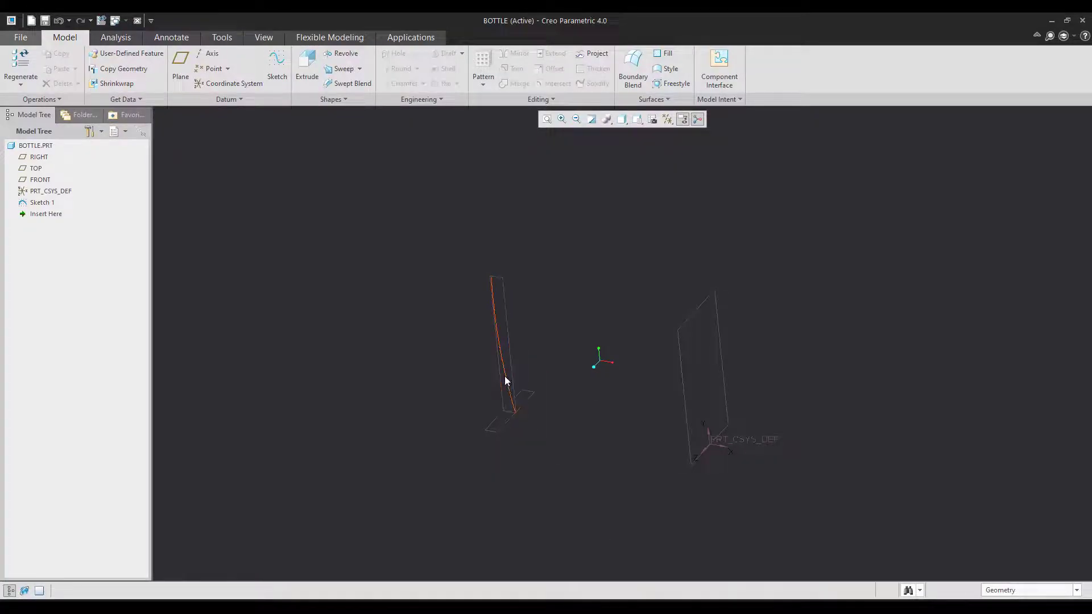
click(508, 380)
click(511, 55)
click(696, 307)
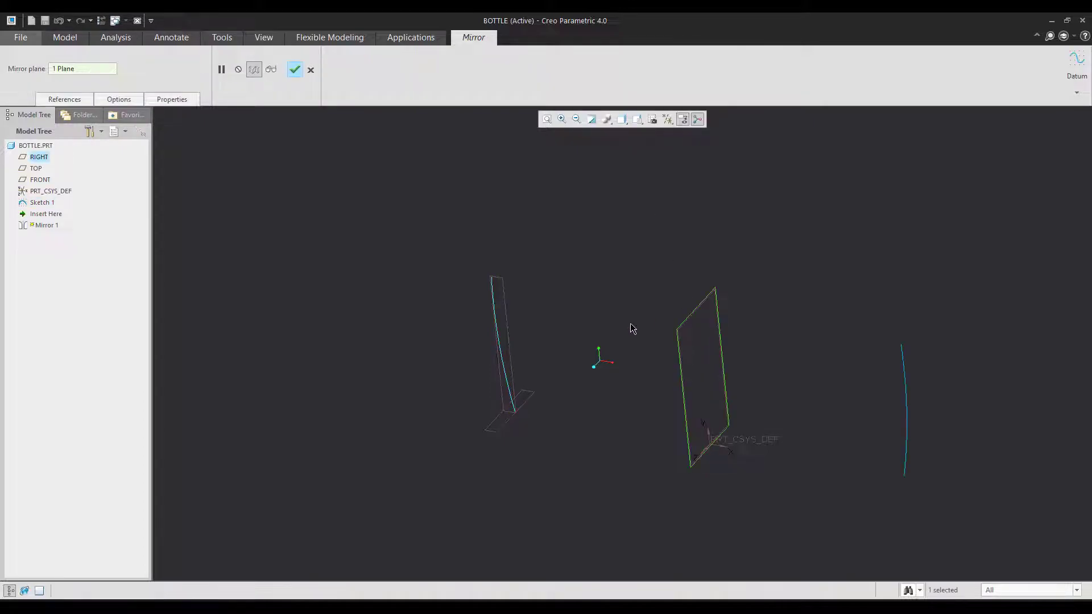
middle_click(631, 335)
mouse_move(715, 442)
middle_down()
mouse_move(726, 429)
mouse_move(734, 436)
mouse_move(719, 441)
mouse_move(661, 567)
middle_up()
- Check the drawing, start a sketch on the TOP plane and add the lower ends of both arc curves as sketch references
key(alt+Tab)
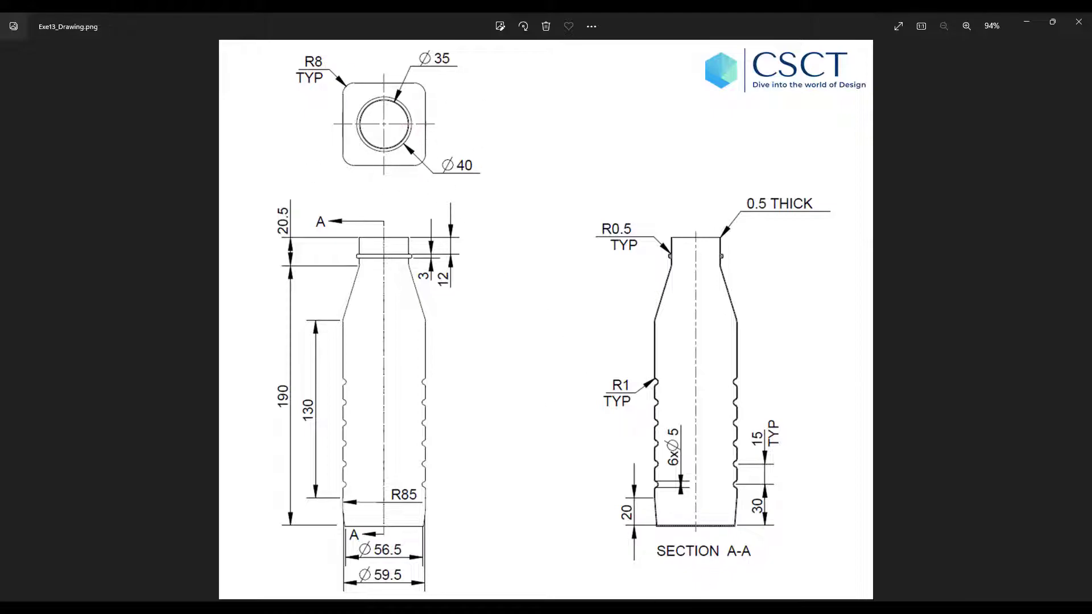
key(alt+Tab)
click(562, 390)
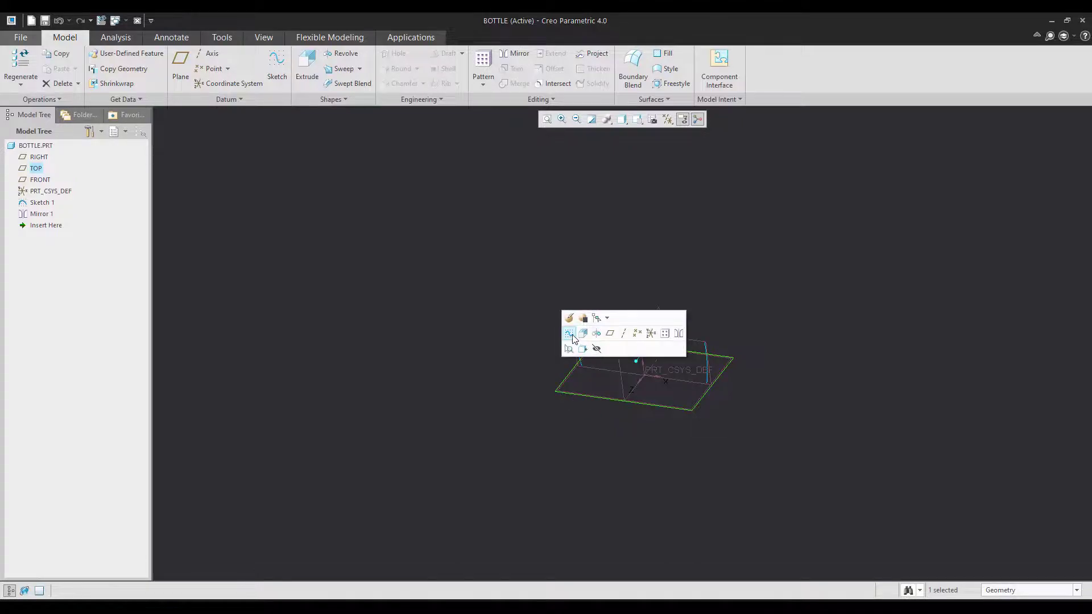
click(569, 333)
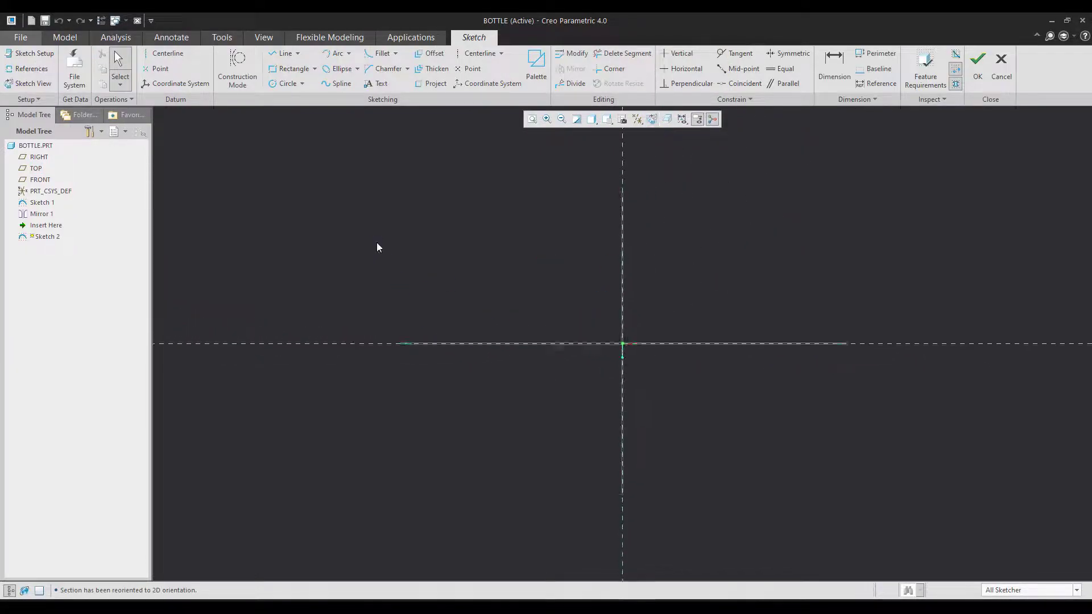
right_click(363, 277)
click(346, 316)
middle_drag(581, 367, 536, 328)
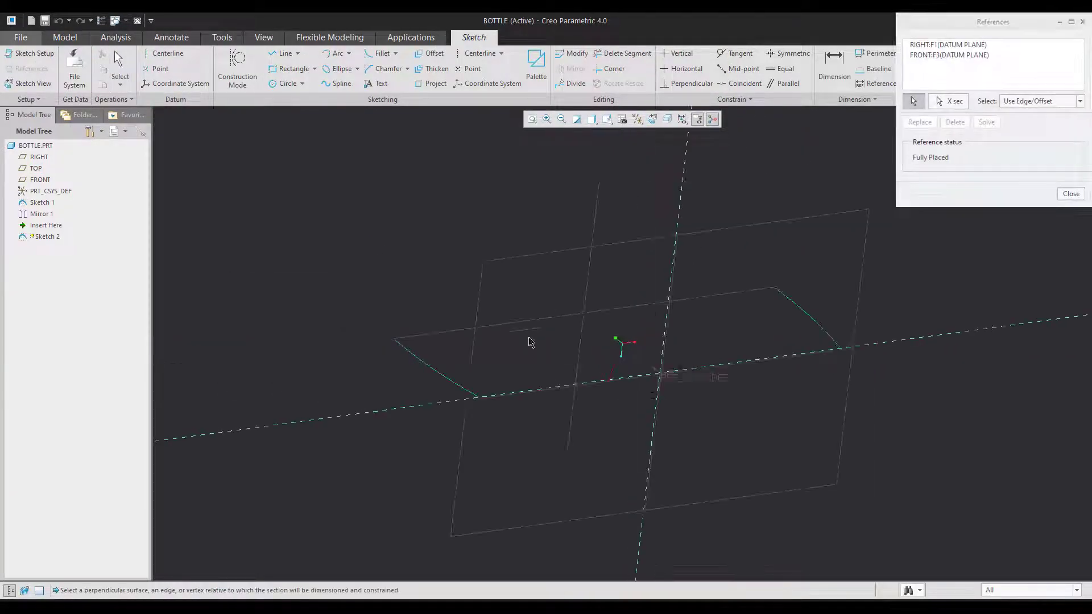
scroll(484, 390, up, 5)
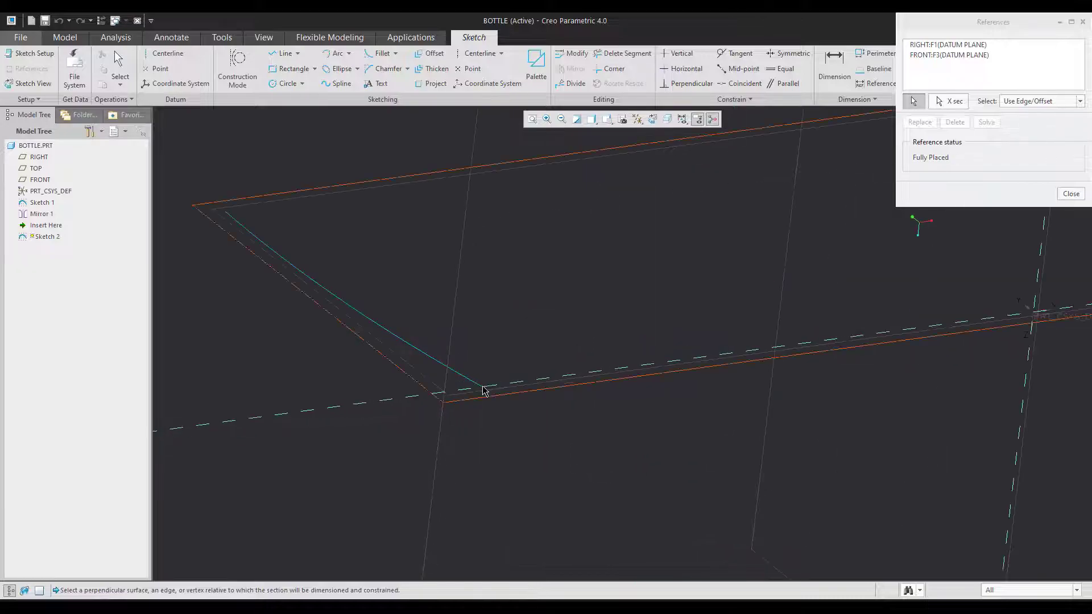
click(484, 391)
scroll(471, 392, down, 5)
scroll(748, 380, up, 3)
click(766, 313)
- Sketch a circle centred on the origin through the lower ends of both arcs and finish the sketch
click(650, 119)
click(288, 84)
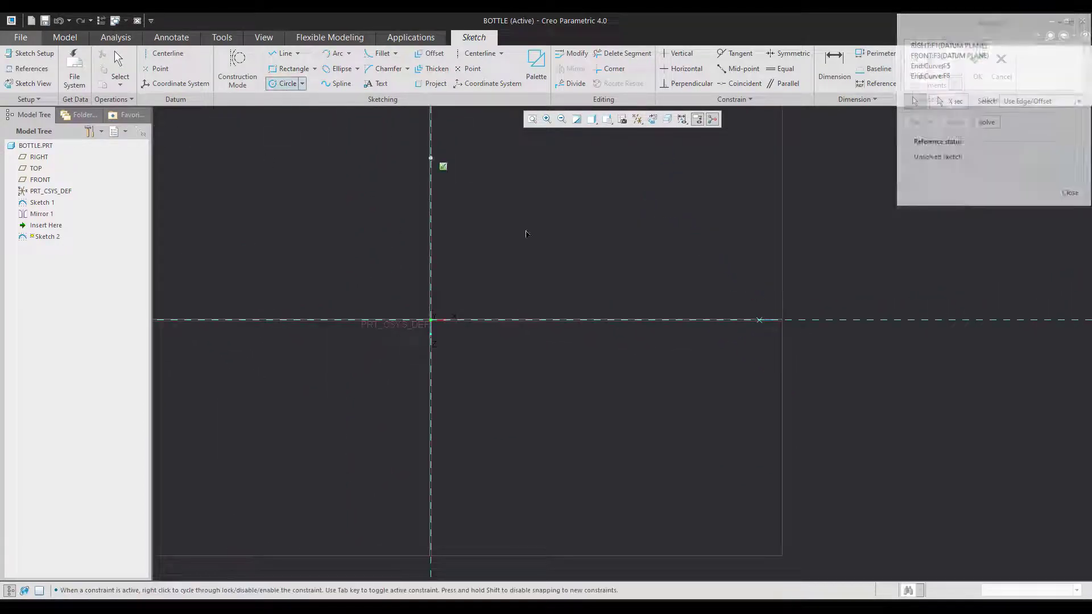
click(569, 331)
click(436, 331)
middle_click(777, 343)
click(978, 70)
mouse_move(788, 386)
middle_down()
mouse_move(781, 325)
mouse_move(766, 320)
middle_up()
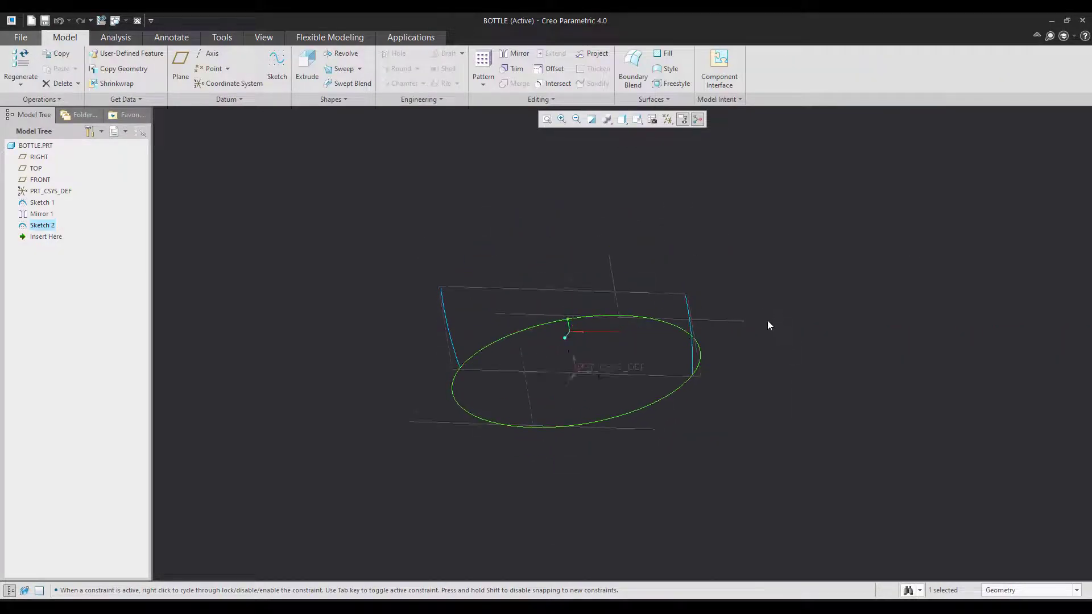
click(796, 445)
- Check the drawing, then create a datum plane through the upper ends of both arcs, parallel to the TOP plane
click(638, 606)
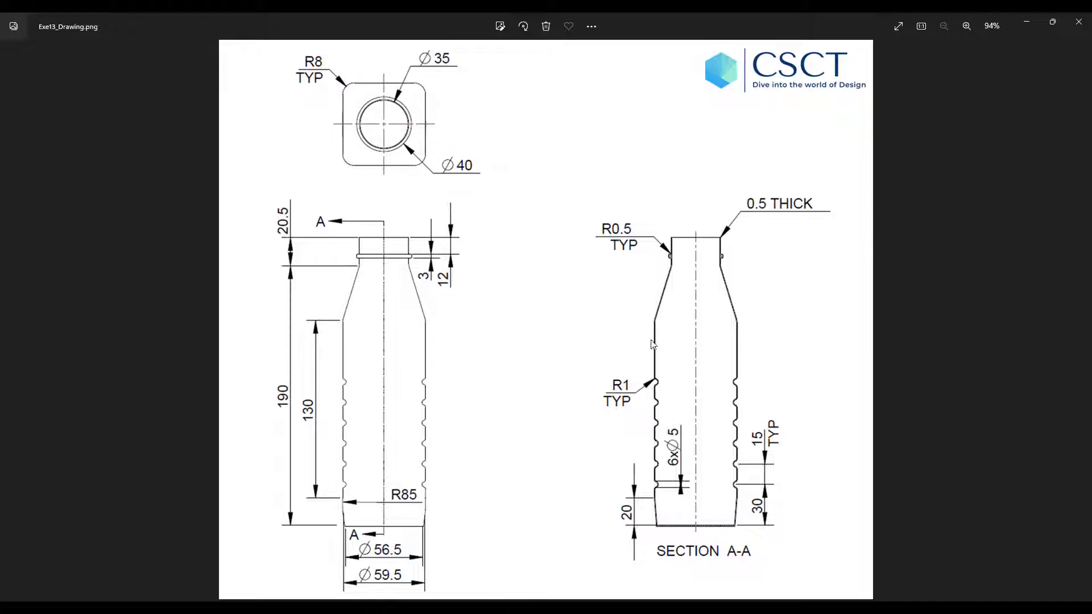
click(671, 606)
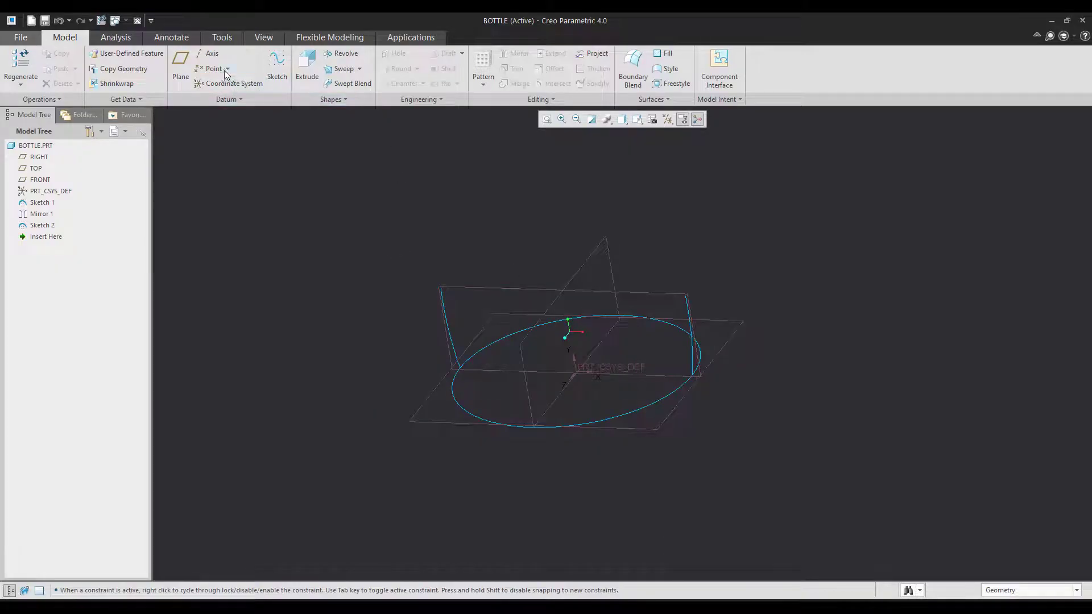
click(184, 79)
scroll(481, 328, up, 3)
click(402, 251)
ctrl+click(880, 266)
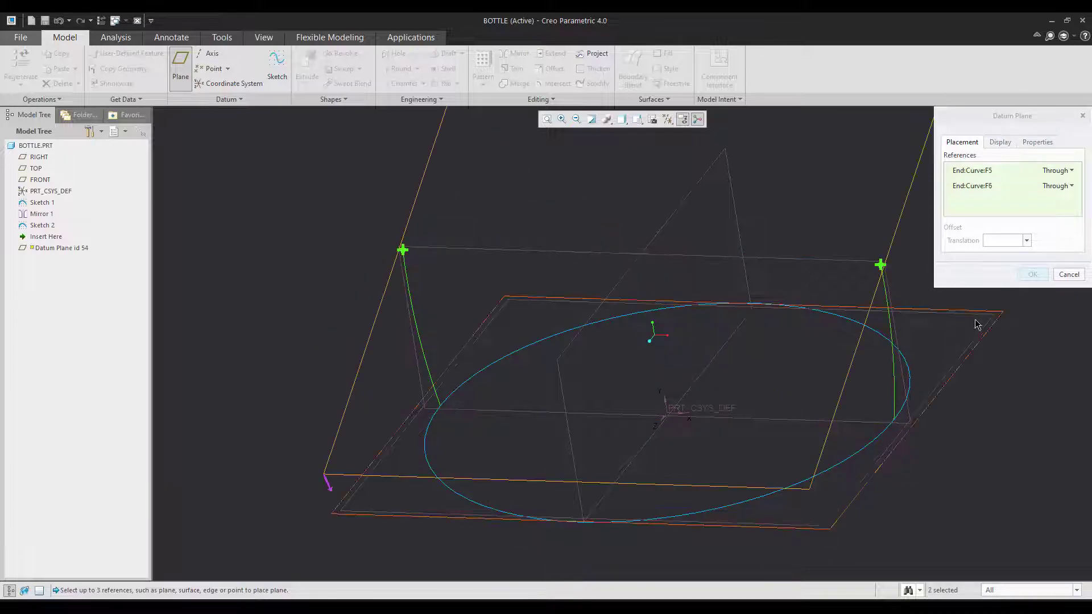
ctrl+click(975, 347)
scroll(693, 349, down, 2)
click(1057, 201)
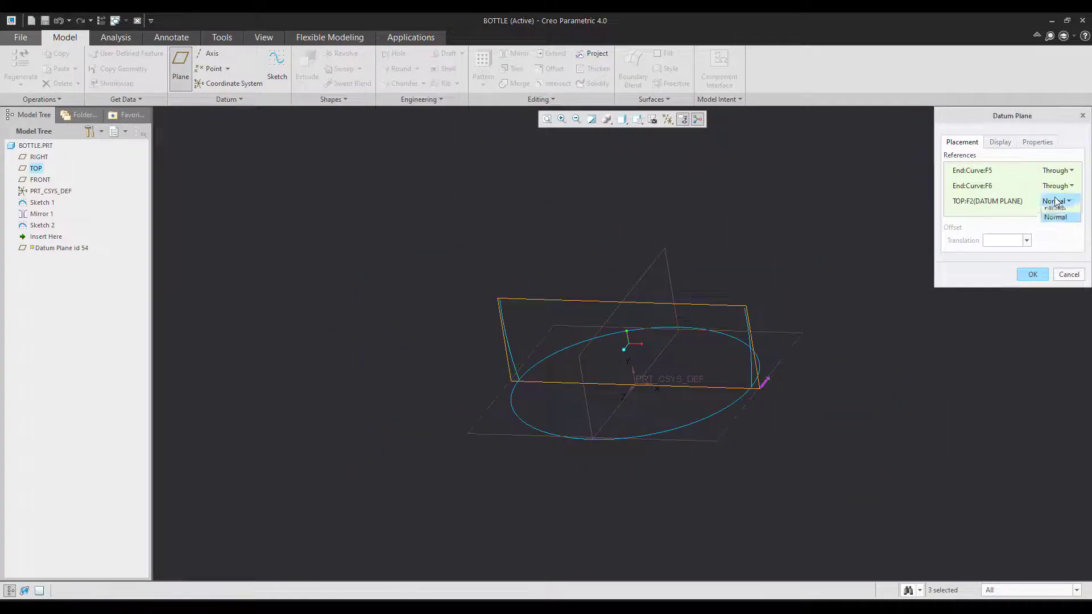
click(1055, 215)
middle_click(885, 368)
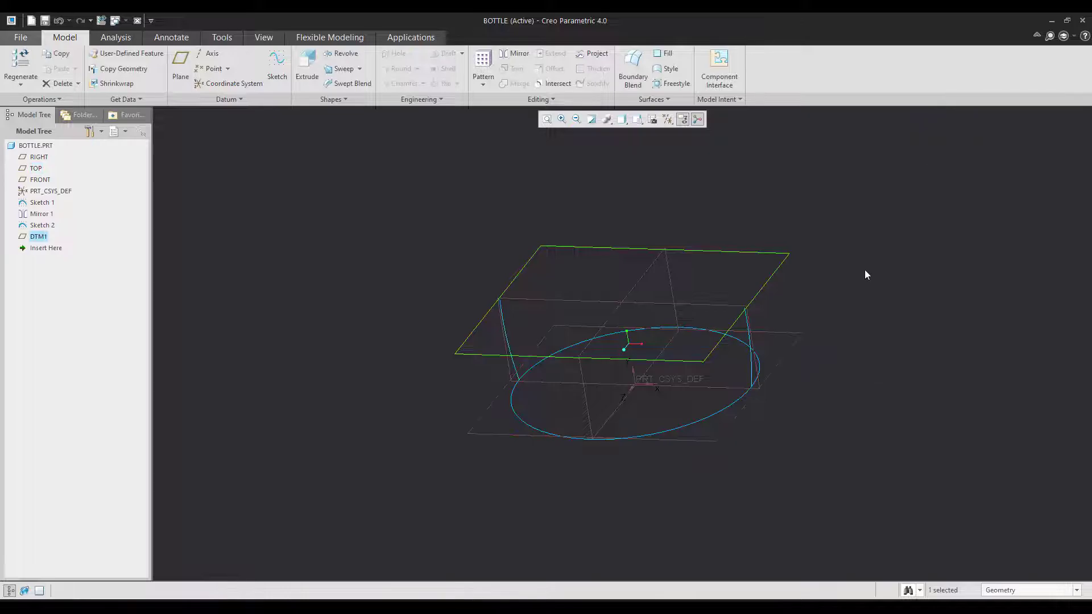
- Start a sketch on the new datum plane and add the upper ends of both arcs as sketch references
click(275, 74)
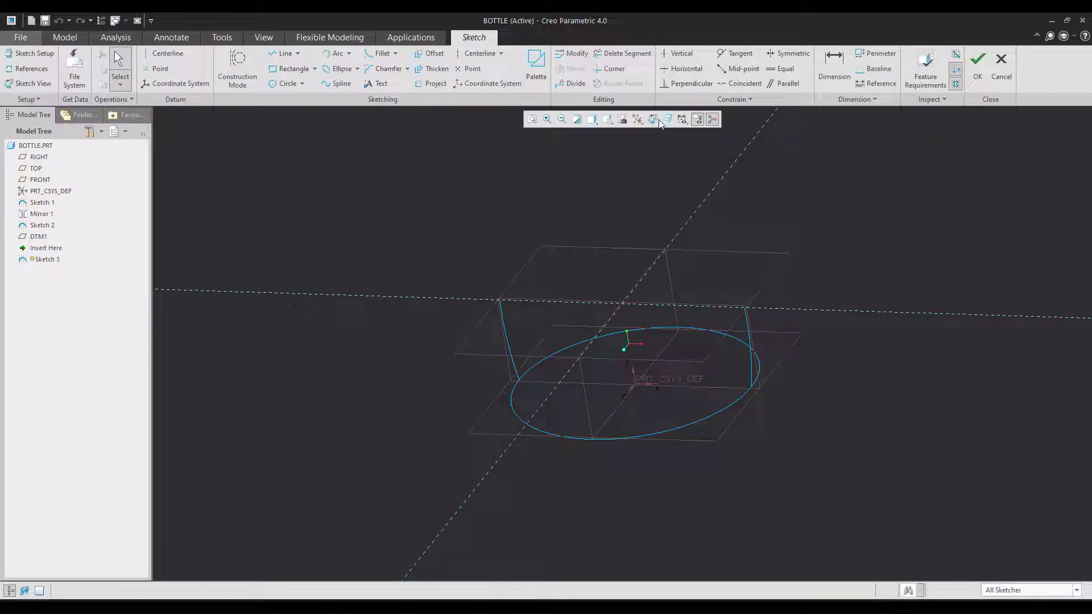
right_click(445, 226)
click(435, 263)
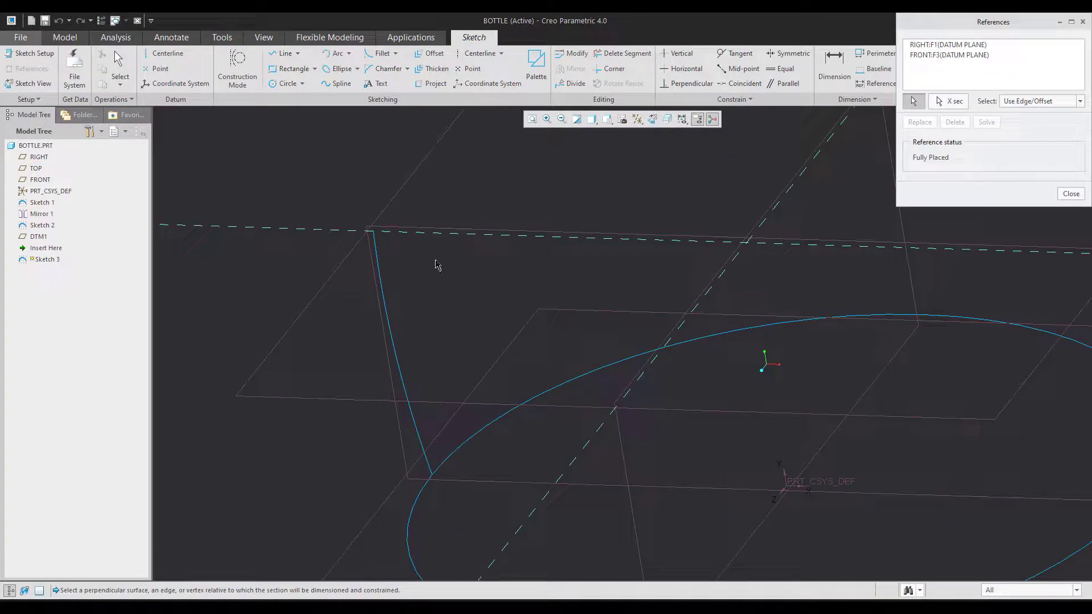
click(372, 232)
scroll(357, 242, up, 4)
scroll(684, 276, down, 3)
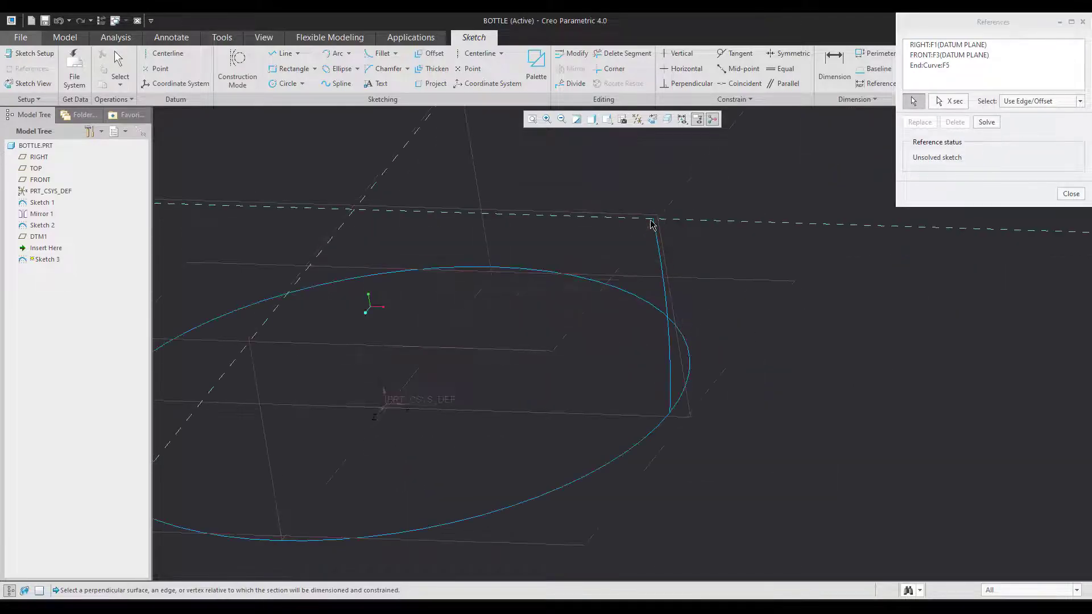
click(654, 226)
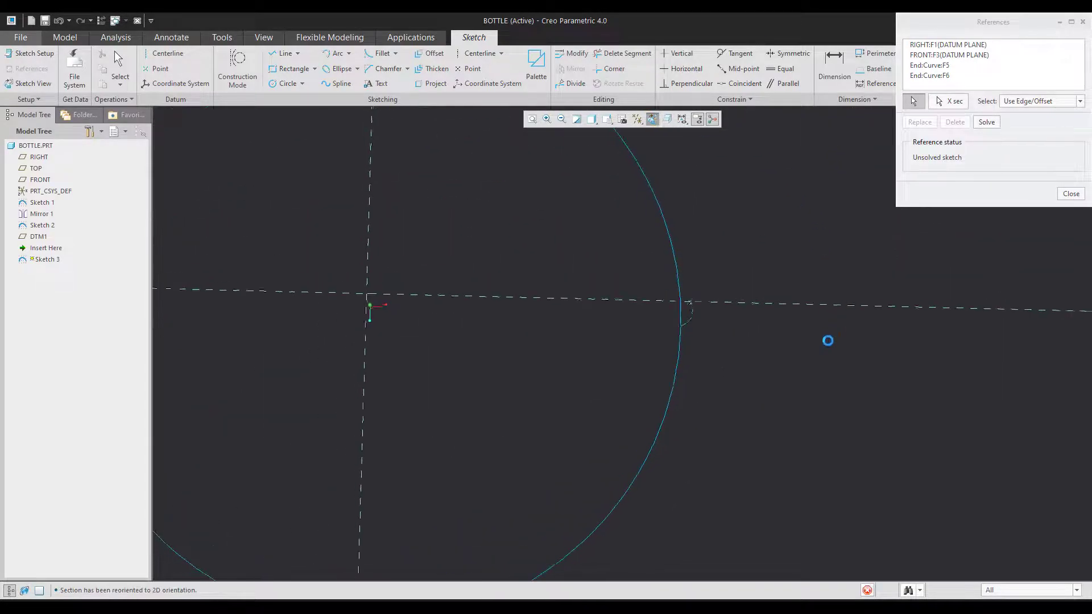
- Sketch a center rectangle on the origin, about 62.5 mm tall, with its vertical sides on the arc endpoint references
click(314, 69)
click(257, 83)
click(423, 226)
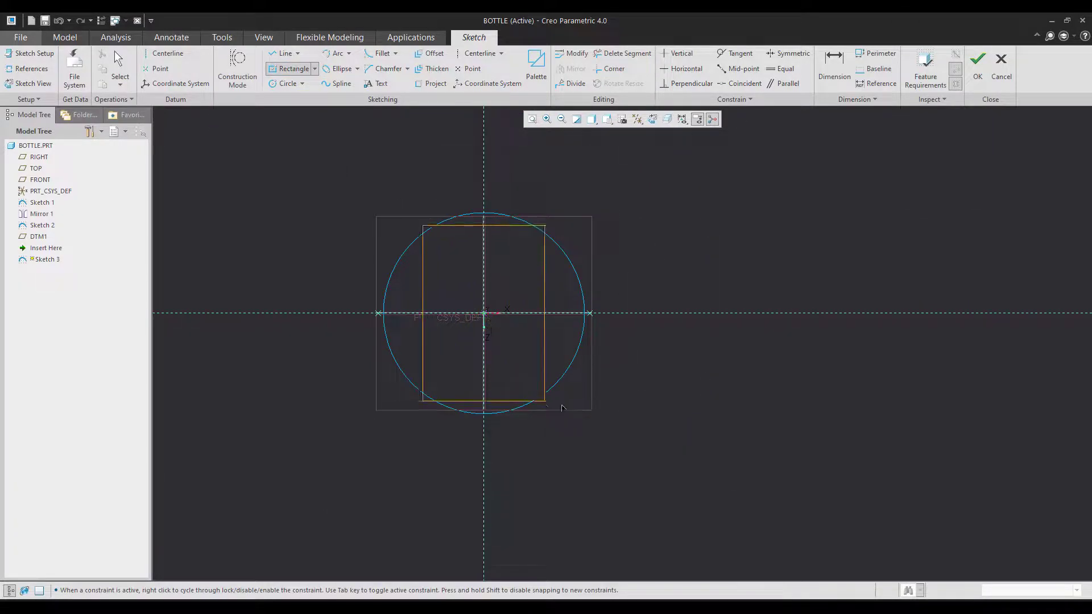
click(591, 426)
middle_click(659, 415)
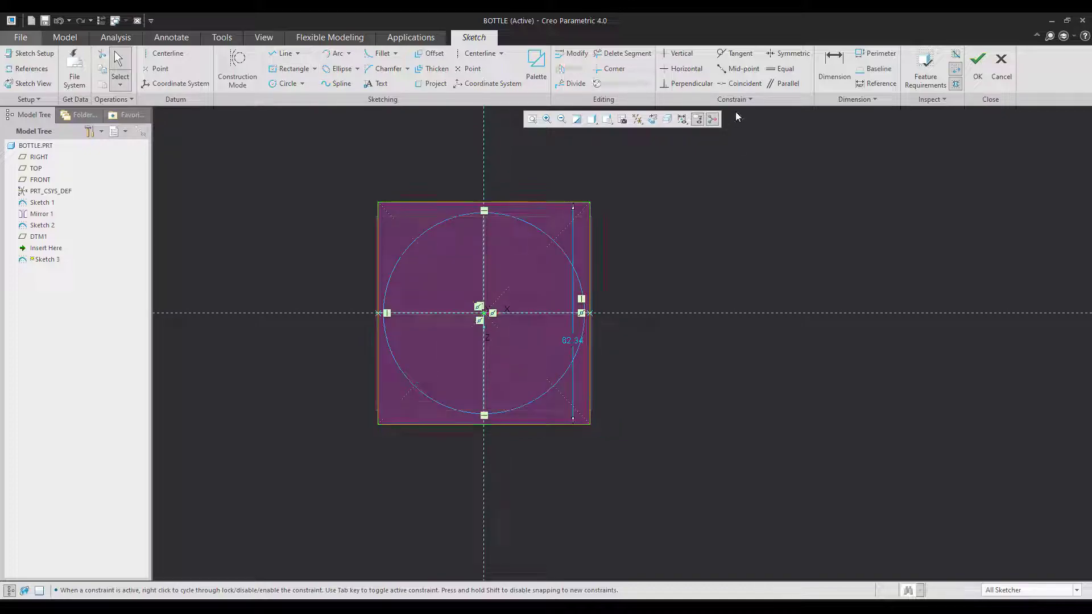
- Make the rectangle's upper and side edges equal in length so it forms a square
click(778, 70)
click(541, 204)
click(590, 273)
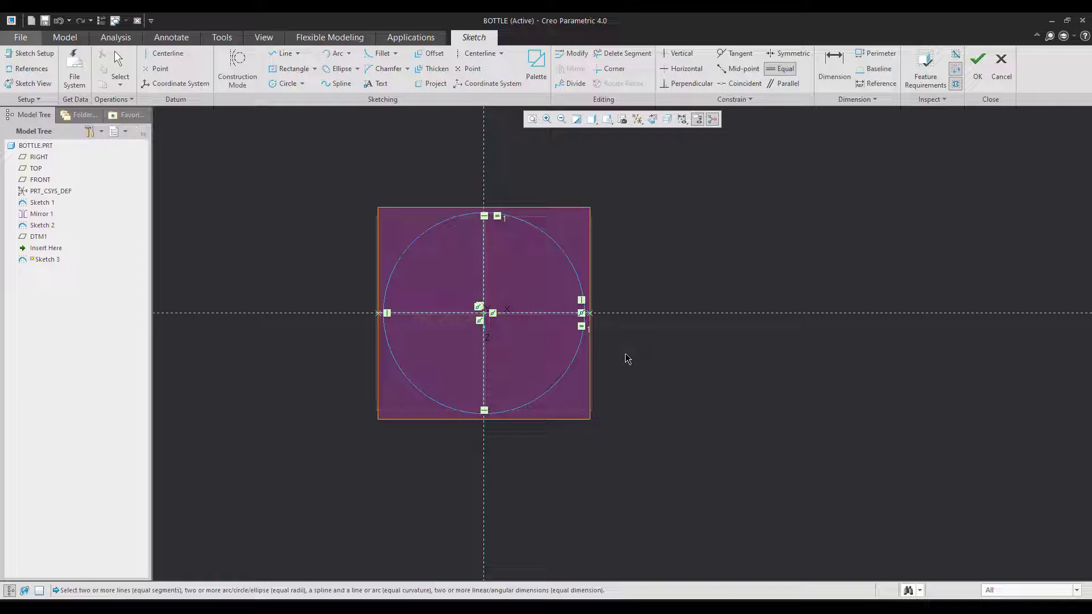
- Return to the default 3D orientation and finish the square section sketch
key(ctrl+d)
click(978, 61)
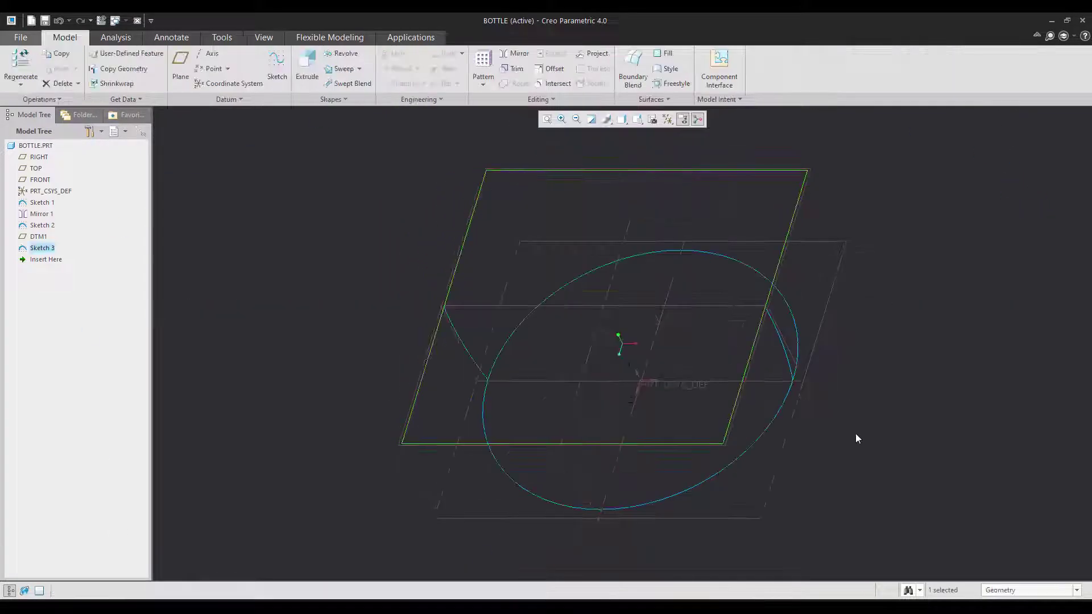
mouse_move(544, 521)
middle_down()
mouse_move(741, 534)
mouse_move(793, 430)
mouse_move(785, 395)
mouse_move(761, 394)
mouse_move(777, 429)
middle_up()
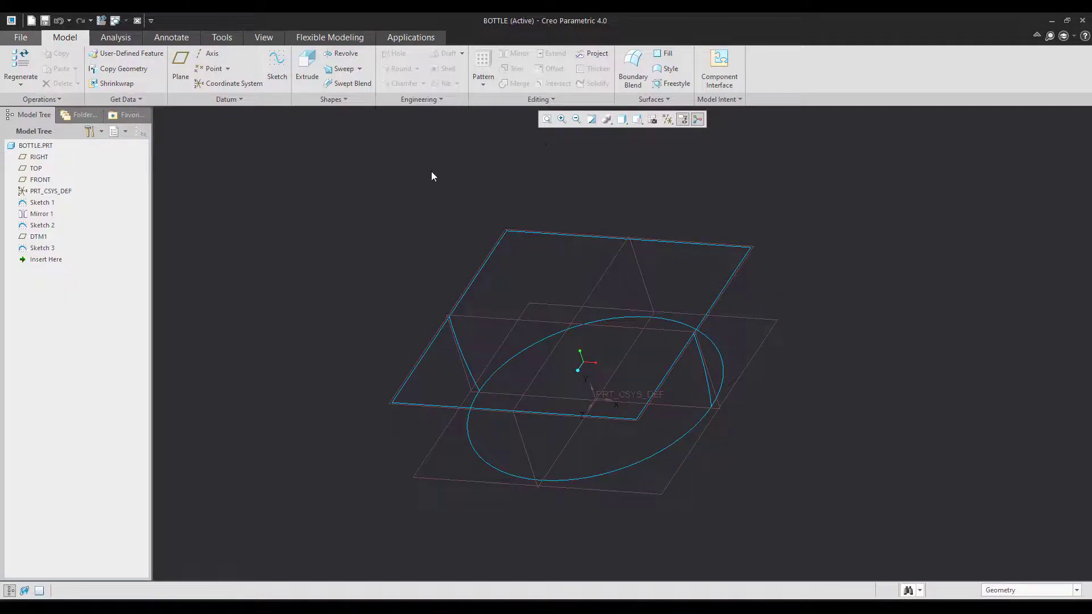
- Start a boundary blend surface with the base circle and the square as first-direction chains, adjusting the square's chain start point
click(631, 80)
click(673, 451)
ctrl+click(655, 405)
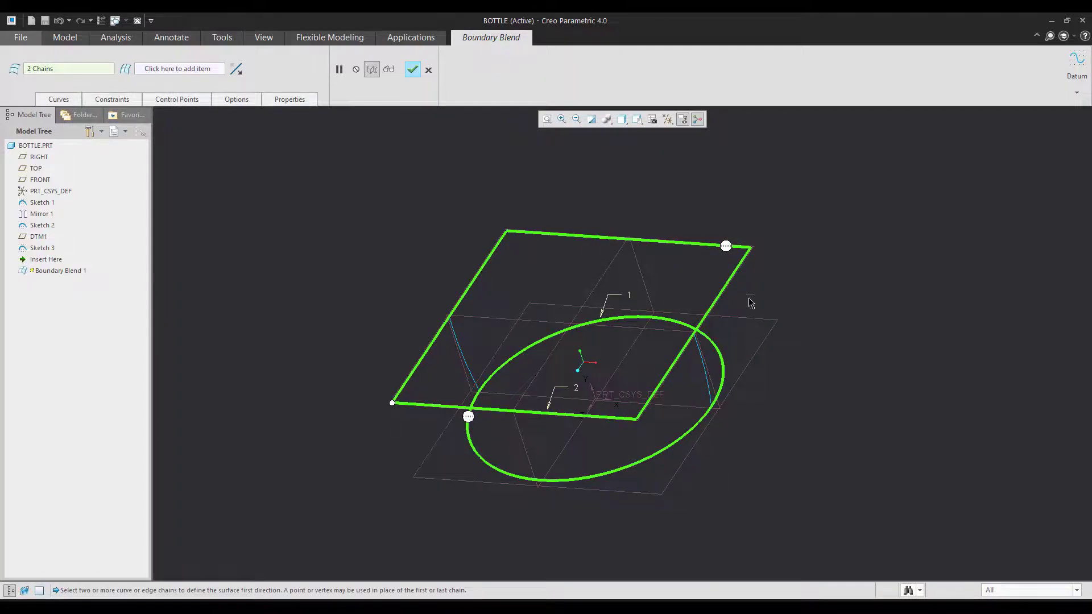
drag(392, 403, 638, 424)
middle_drag(734, 413, 760, 418)
drag(695, 381, 704, 341)
- Add the side arcs as second-direction chains and complete the boundary blend between circle and square
click(170, 69)
click(455, 384)
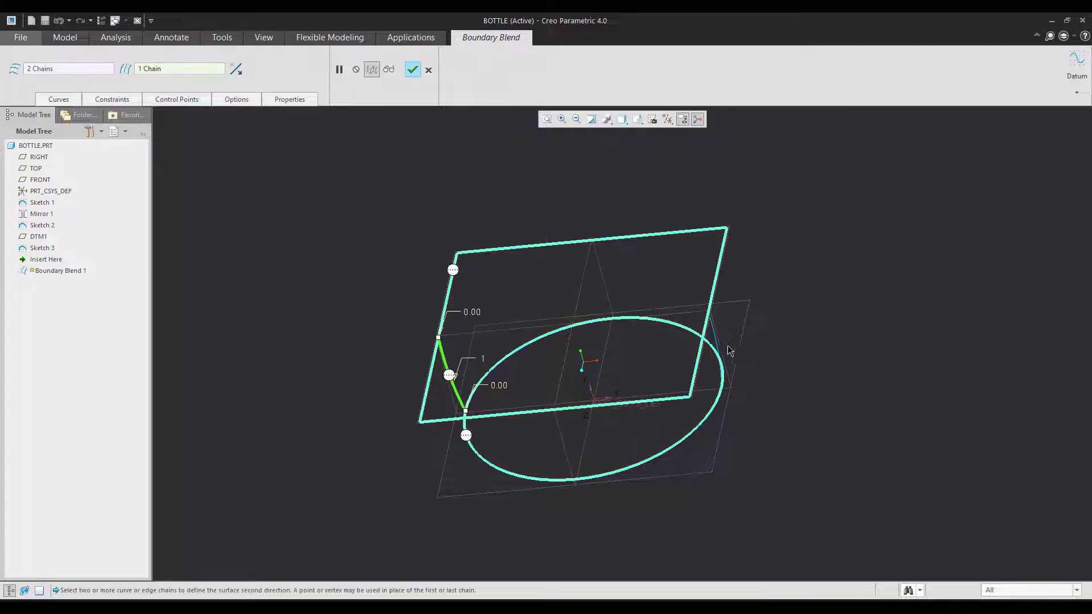
middle_click(751, 383)
middle_drag(783, 429, 752, 421)
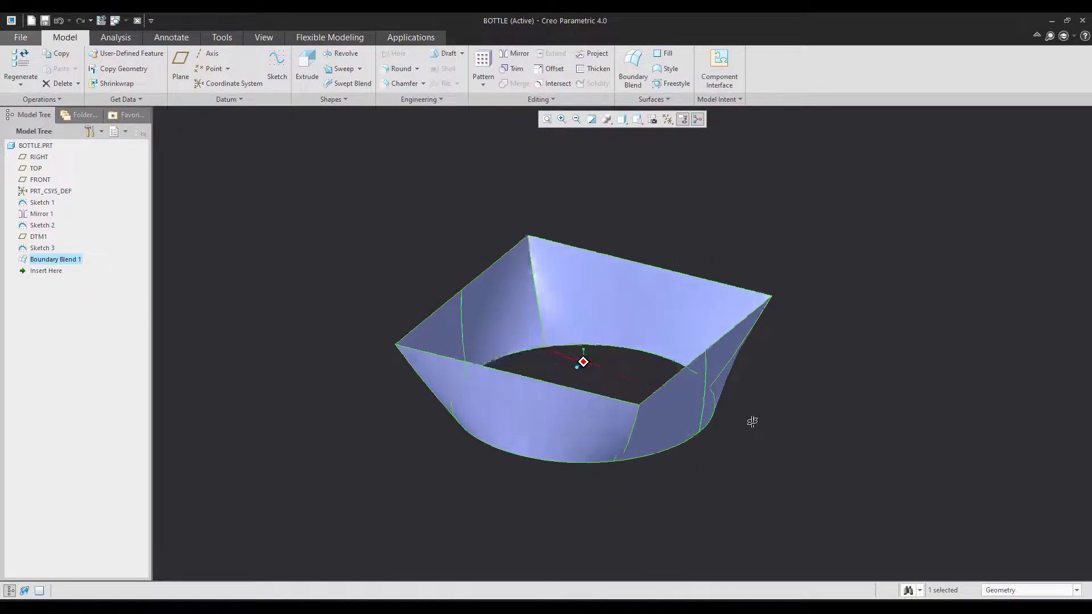
click(781, 457)
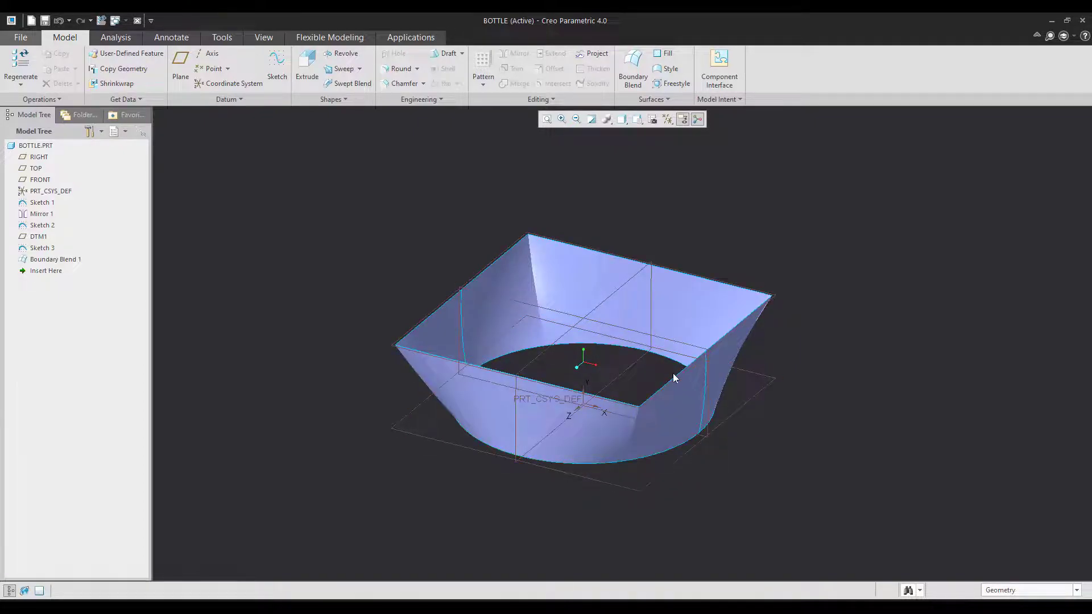
middle_drag(976, 372, 855, 446)
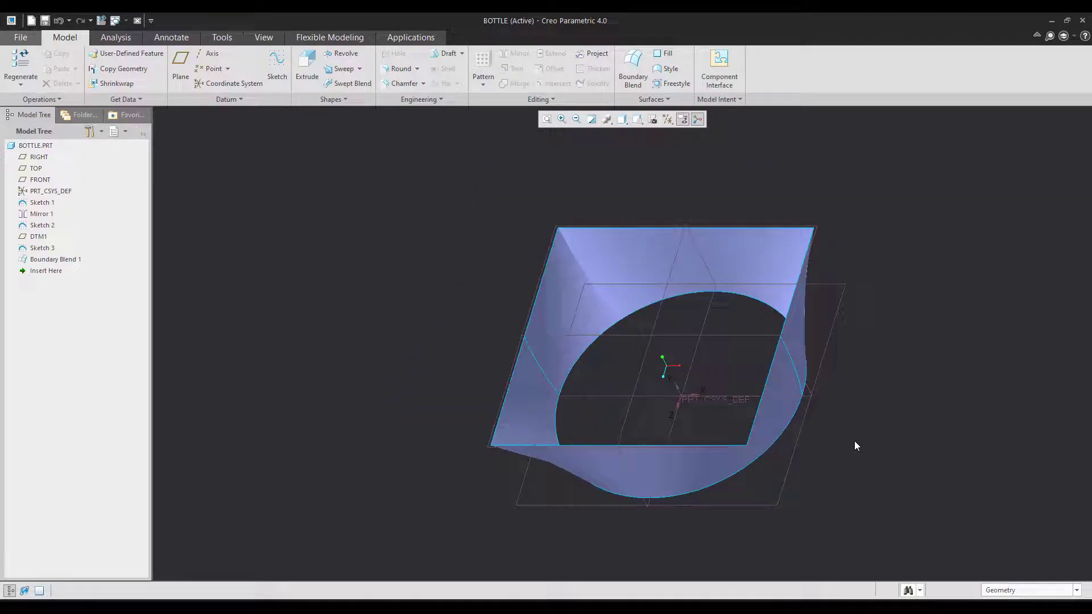
- Create a Fill surface on the TOP plane from a circle centered on the origin that matches the base circle
click(847, 289)
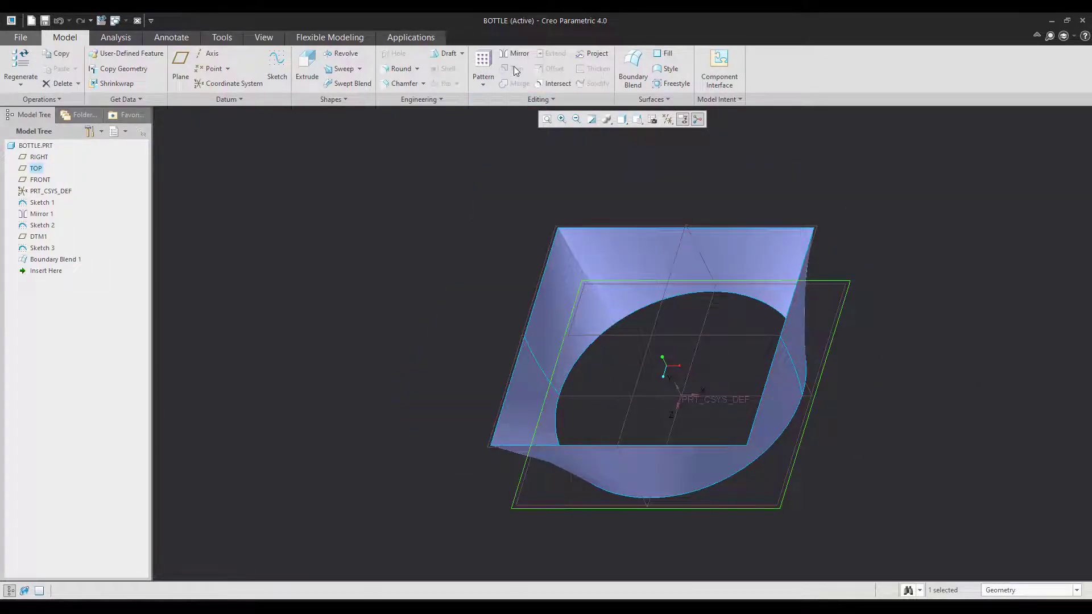
click(663, 53)
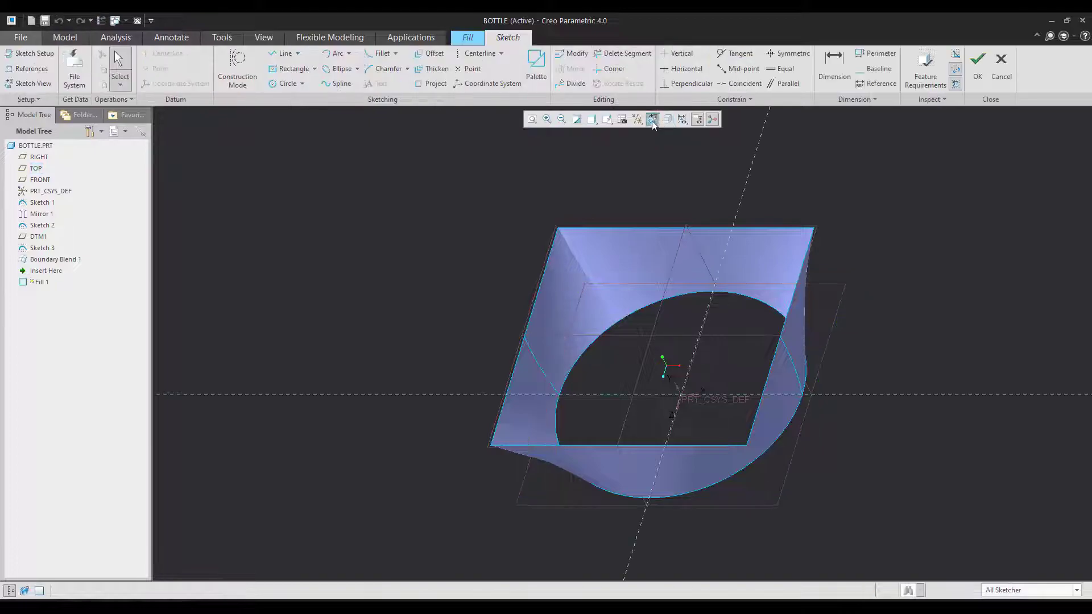
click(287, 83)
click(623, 343)
click(719, 488)
middle_click(719, 487)
mouse_move(575, 546)
middle_down()
mouse_move(777, 402)
mouse_move(915, 126)
middle_up()
click(978, 77)
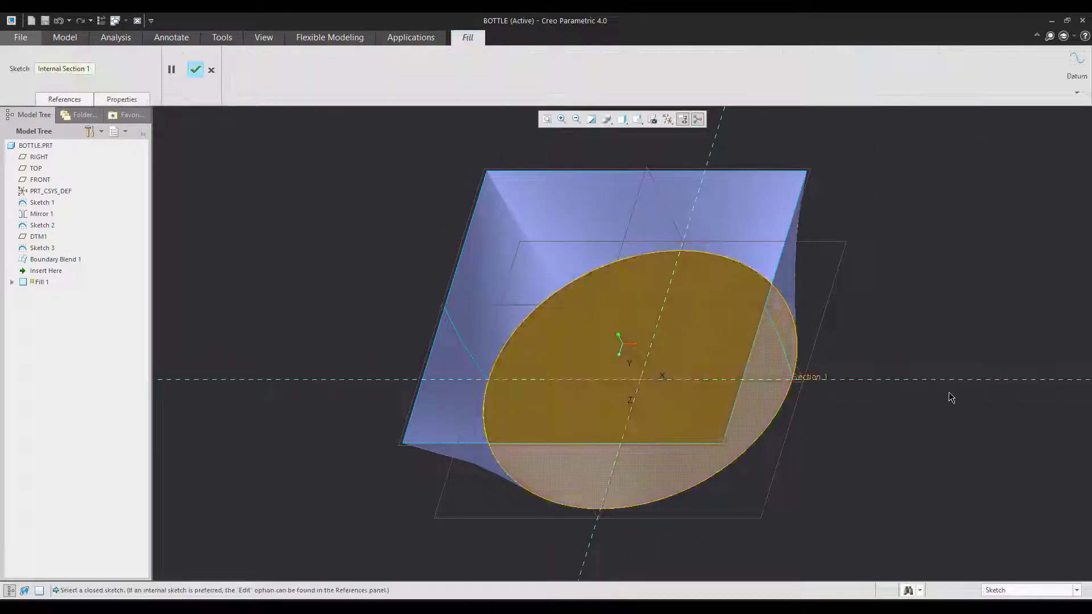
middle_click(949, 391)
- Merge the circular base fill with the boundary blend surface
click(37, 271)
ctrl+click(50, 260)
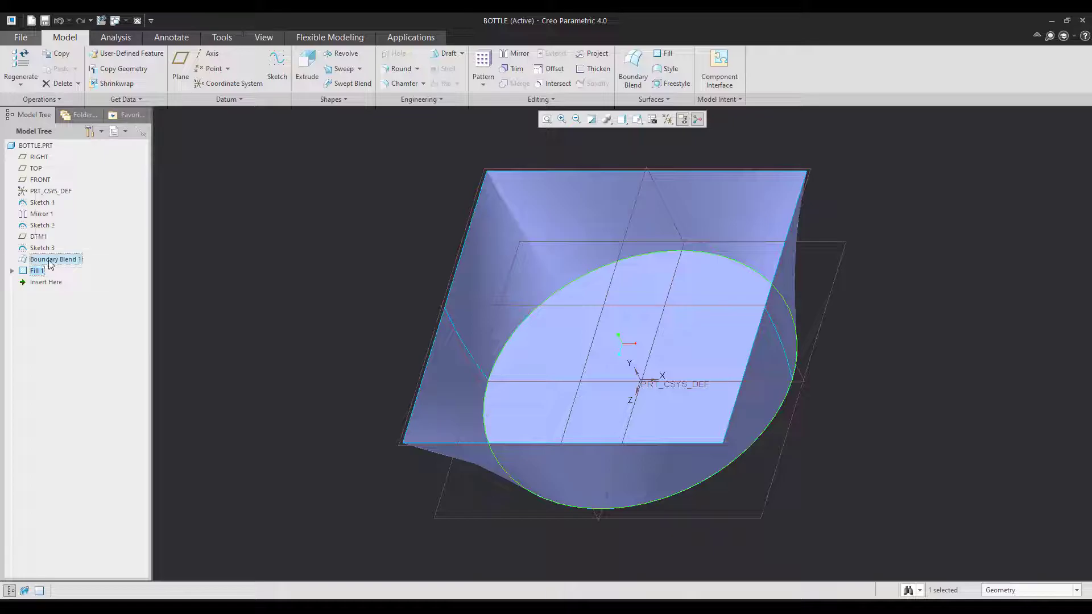
click(514, 83)
middle_click(360, 399)
scroll(282, 462, up, 2)
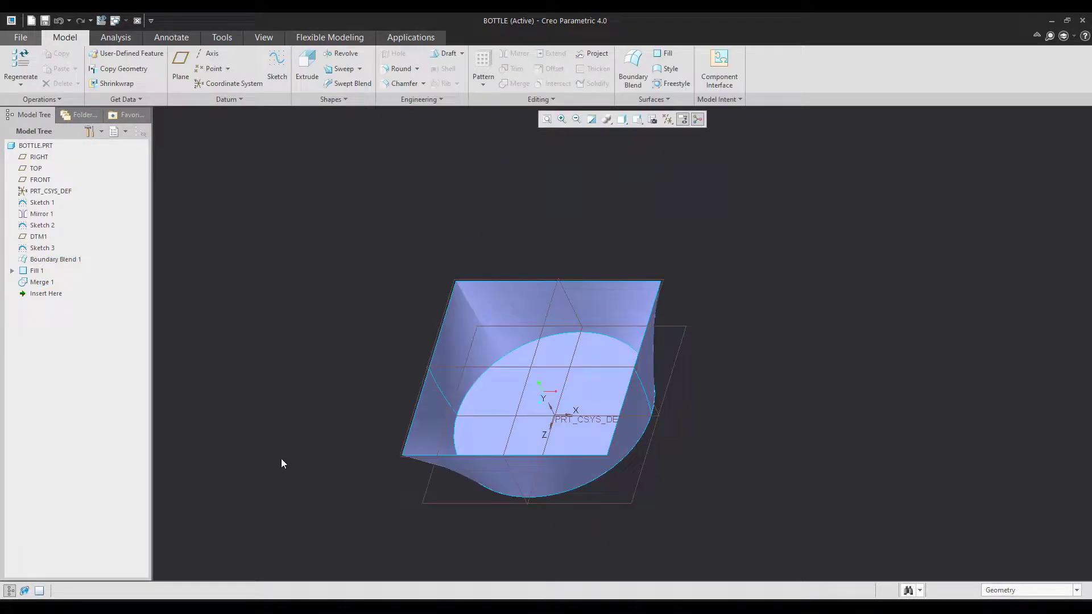
- Check the body height on the drawing, then create a datum plane offset 130 mm upward from the square section's datum plane
key(alt+Tab)
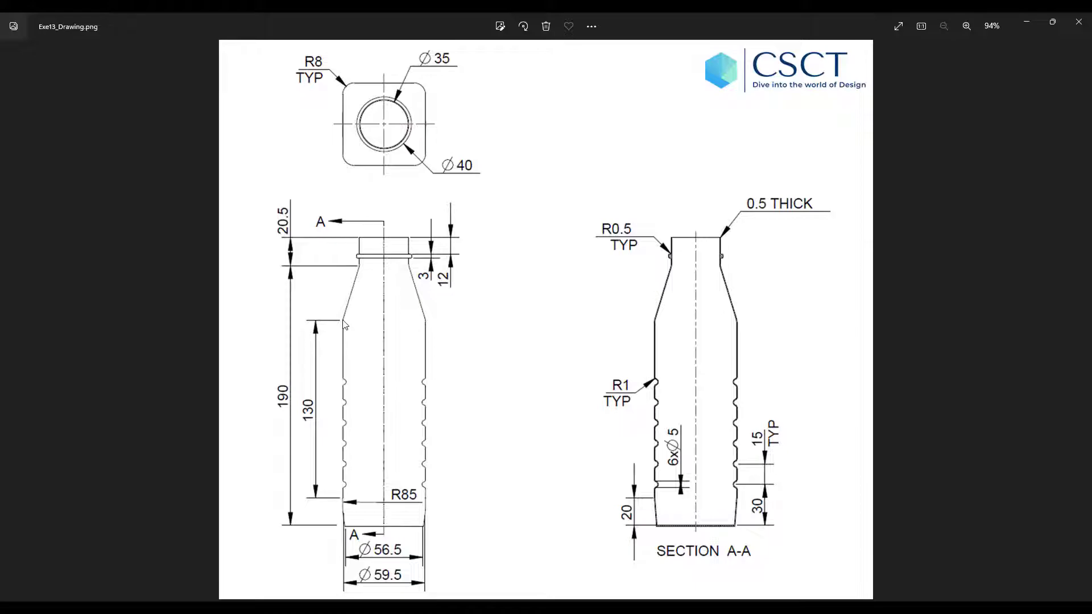
key(alt+Tab)
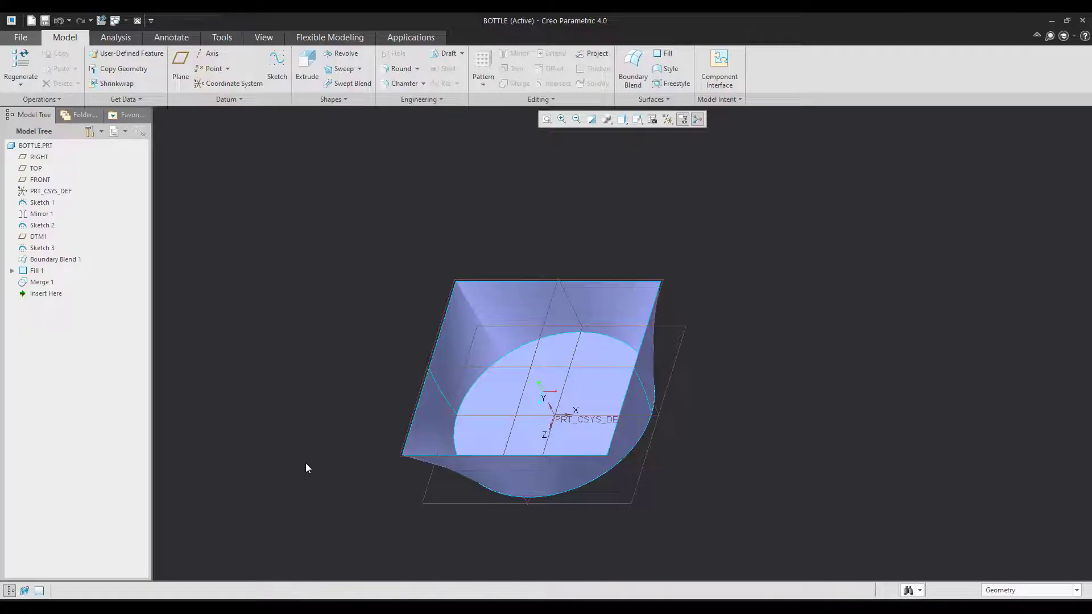
click(398, 457)
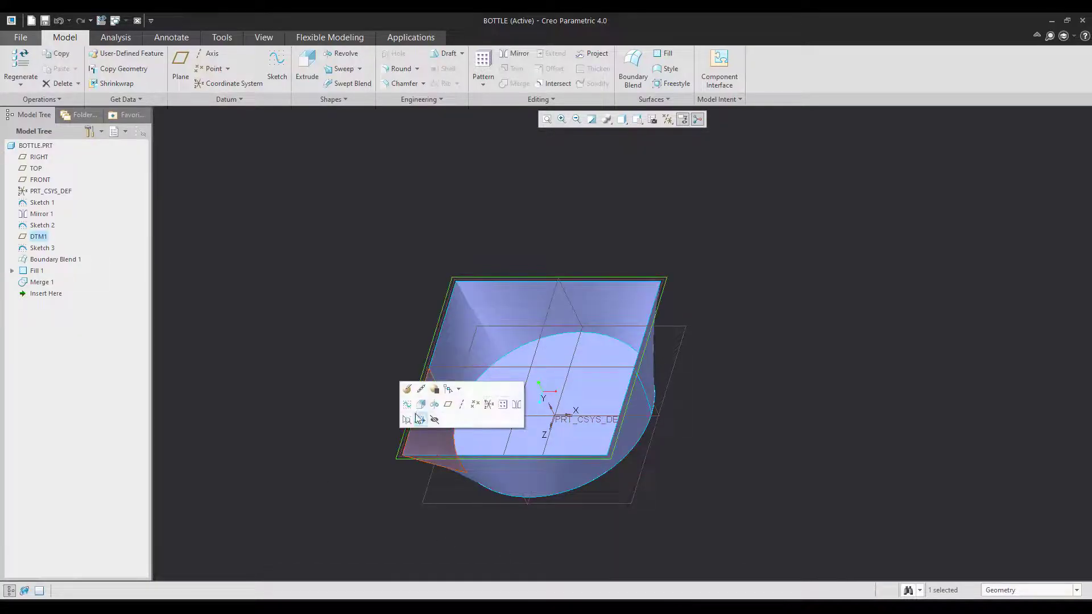
click(448, 406)
drag(532, 369, 489, 143)
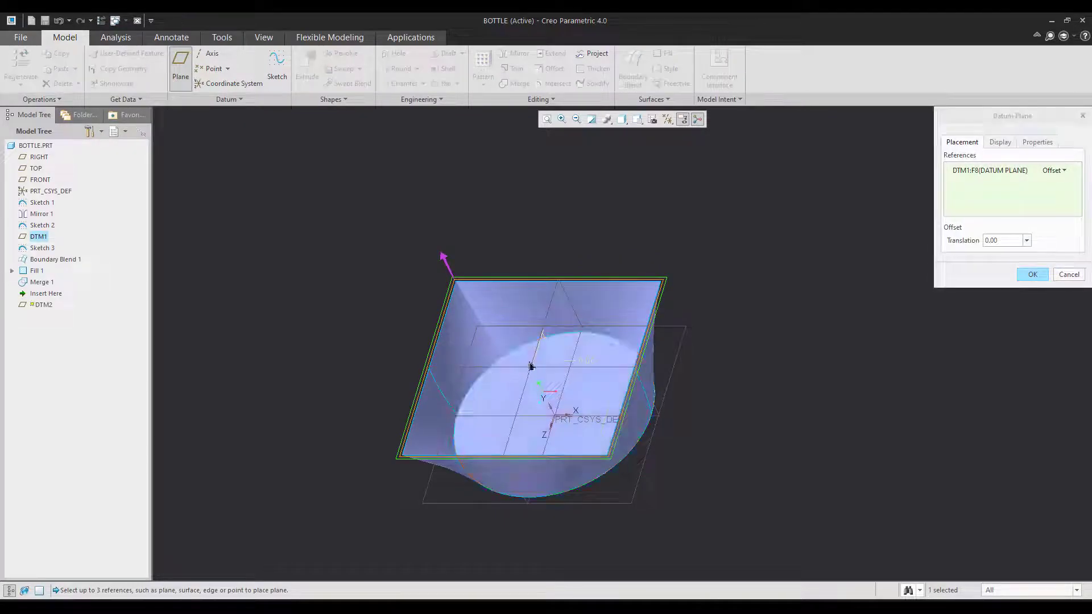
double_click(489, 151)
text(13)
key(Return)
middle_click(580, 257)
scroll(580, 257, down, 5)
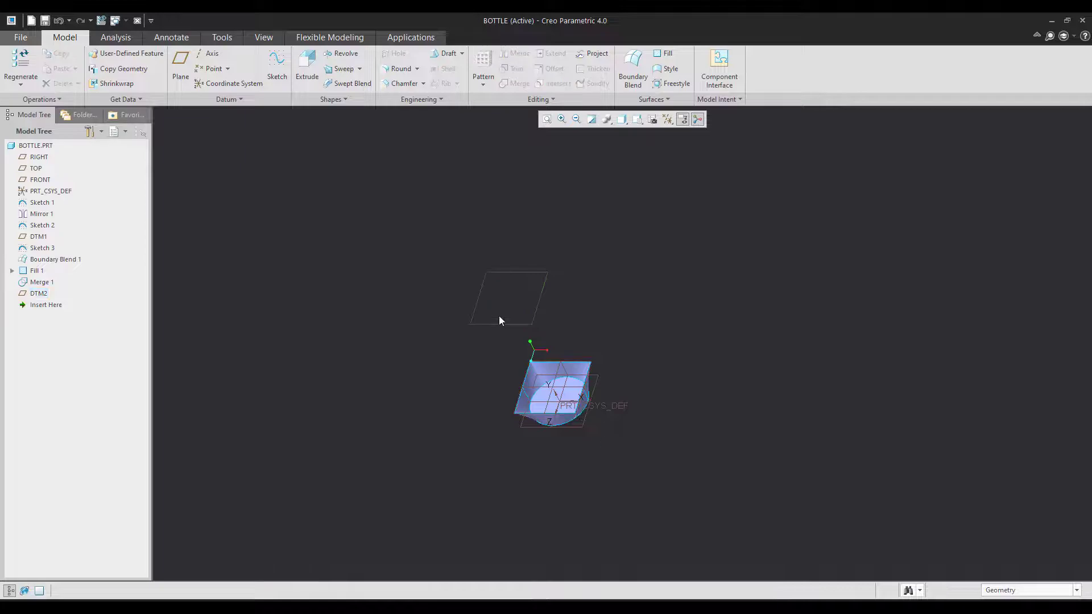
- Start an extrusion on the new datum plane, sketch a center rectangle matching the lower square, then save and finish the section
scroll(499, 320, up, 4)
click(452, 343)
click(306, 69)
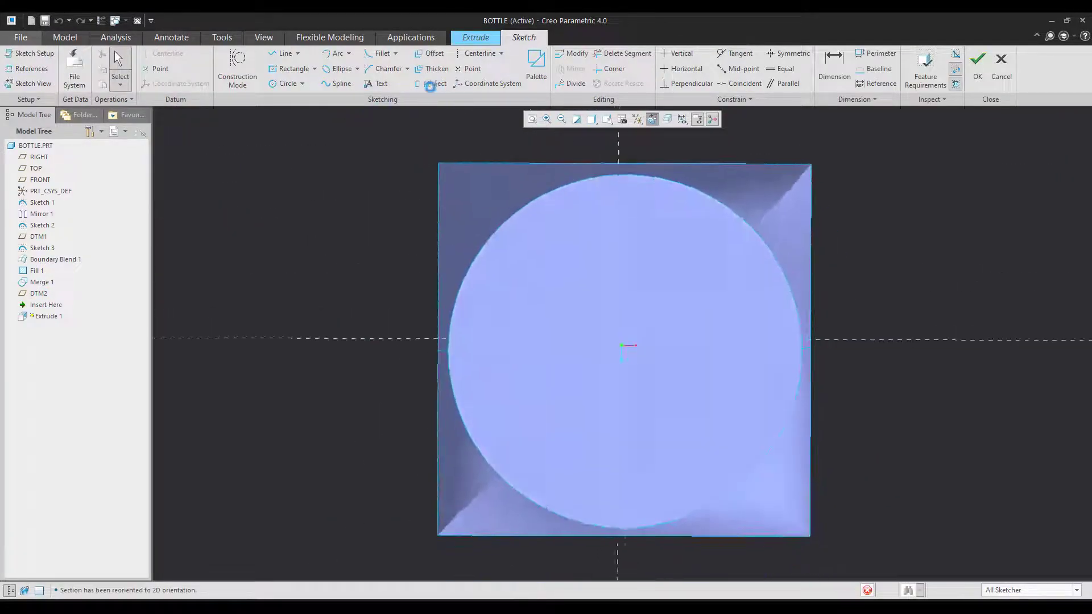
click(291, 68)
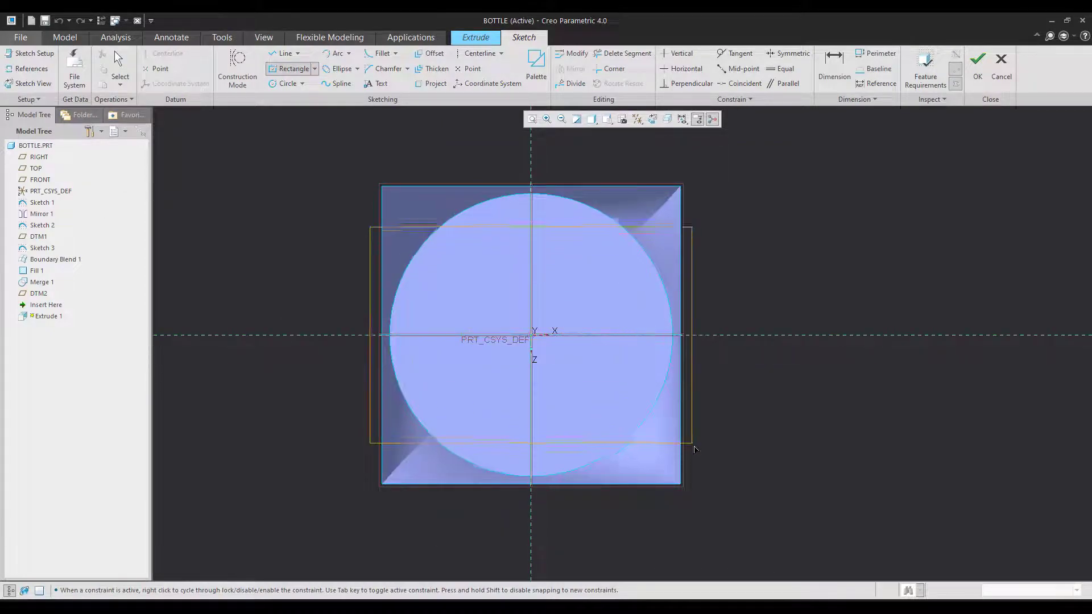
click(683, 488)
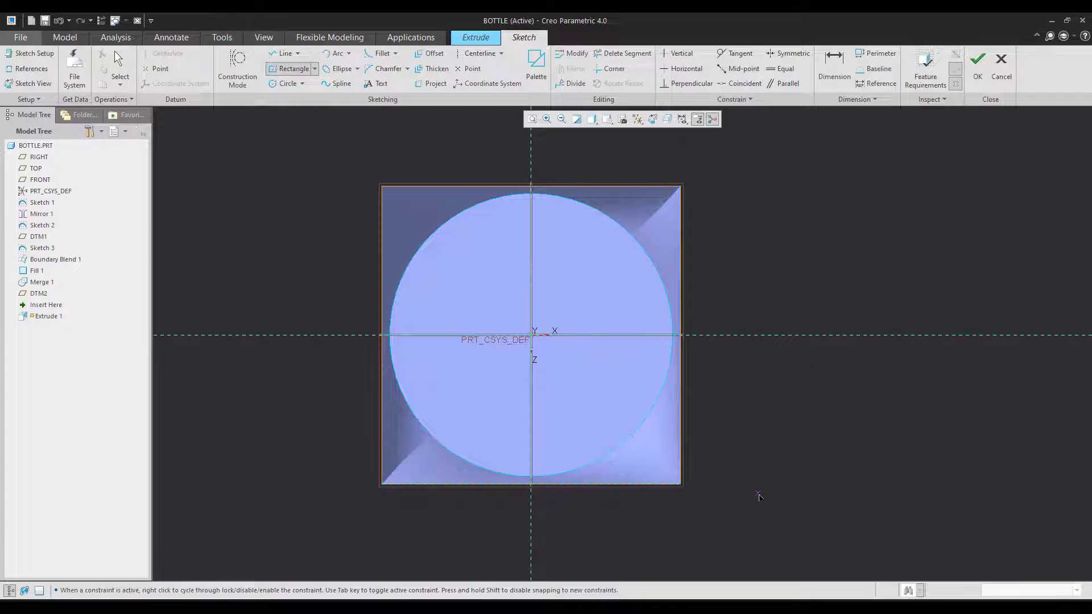
middle_click(758, 498)
key(ctrl+s)
key(ctrl+d)
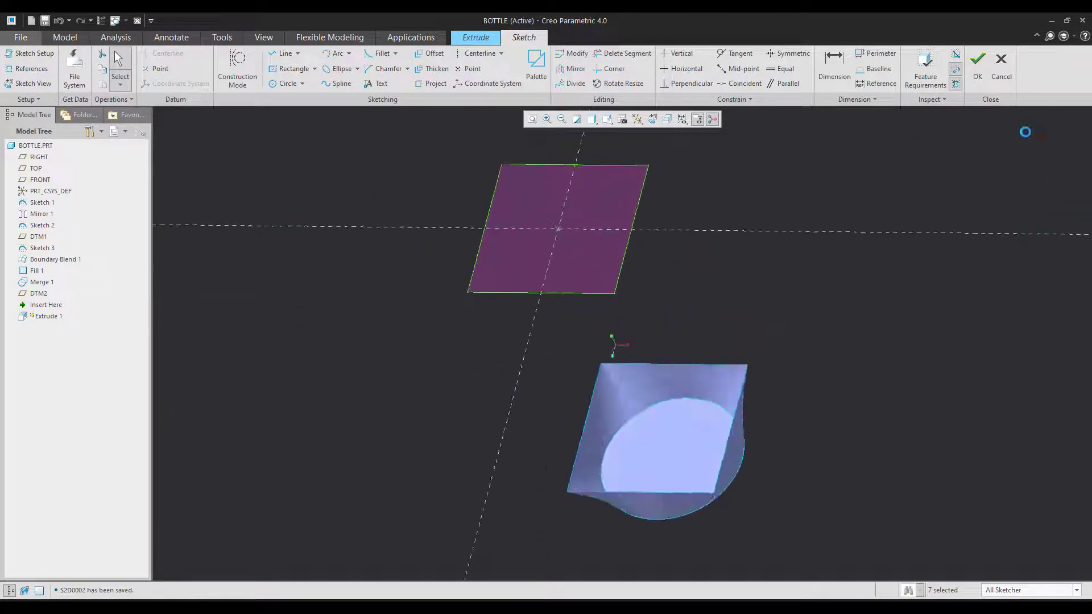
click(978, 61)
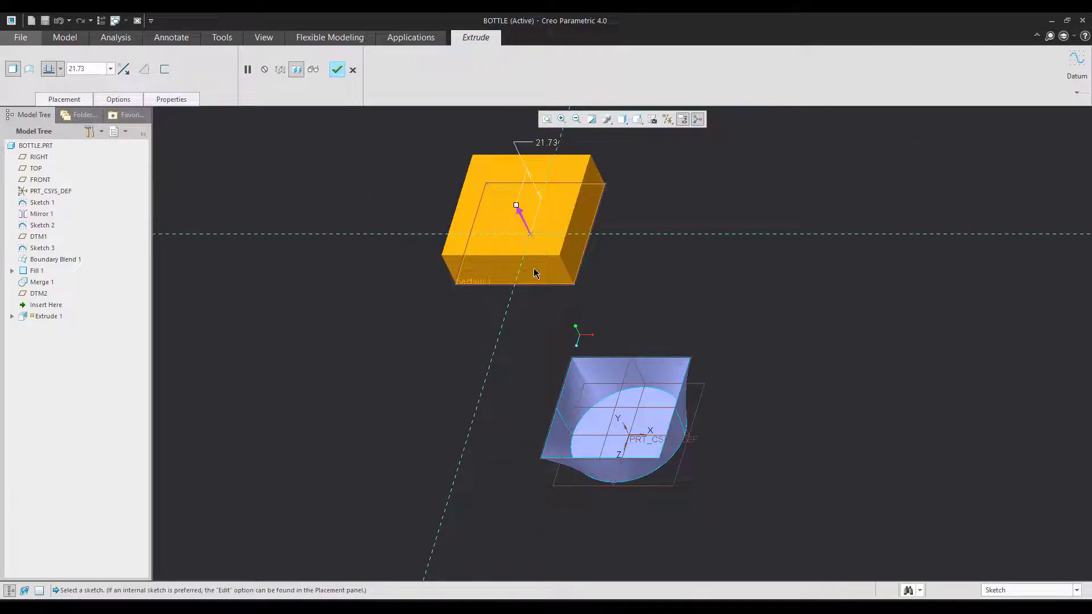
- Extrude the square section downward as a surface, ending at the datum plane of the lower square
click(524, 217)
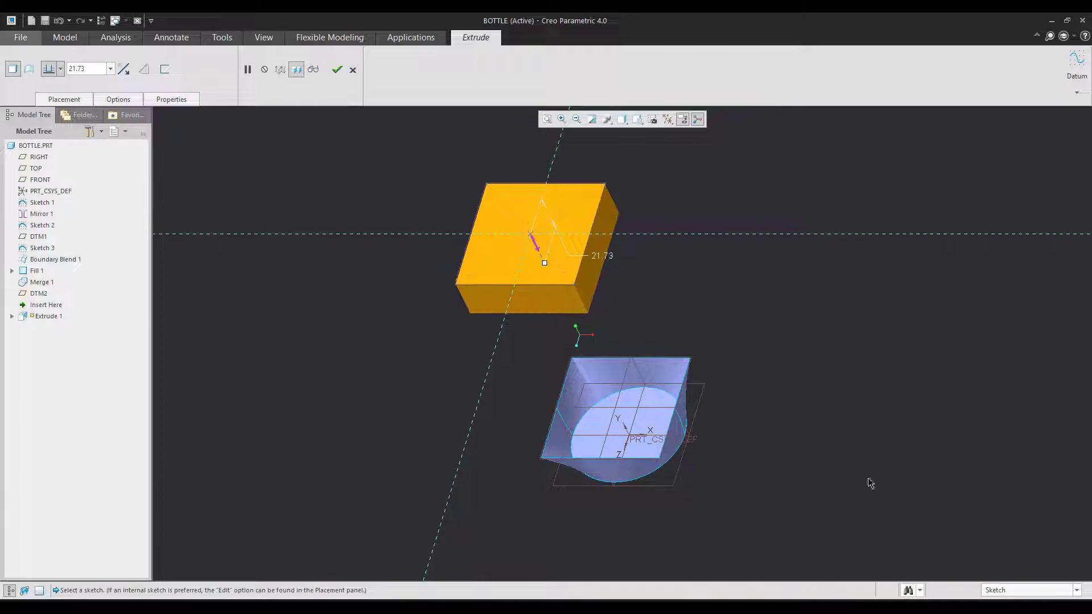
click(29, 69)
click(61, 69)
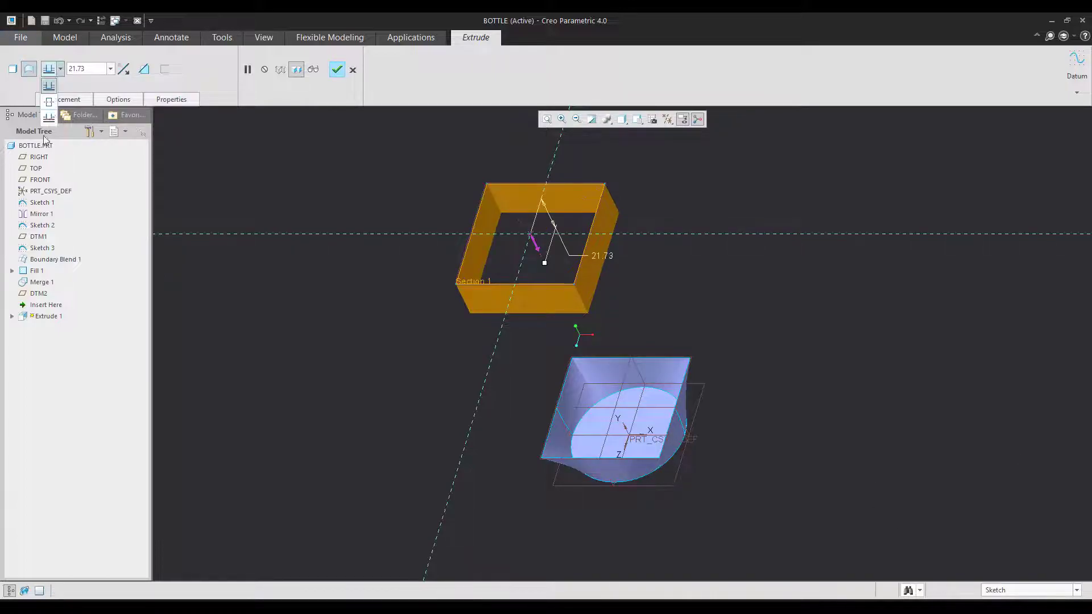
click(49, 131)
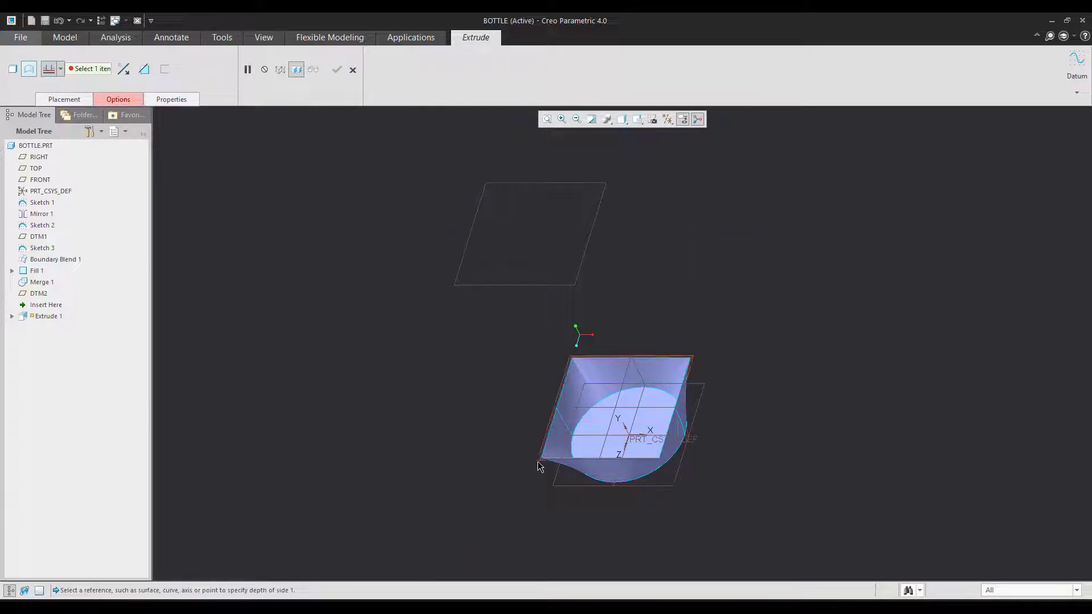
click(466, 245)
middle_click(449, 438)
click(445, 438)
middle_drag(492, 438, 589, 368)
- Merge the extruded square body surface with the previously merged lower surface
click(56, 305)
ctrl+click(42, 283)
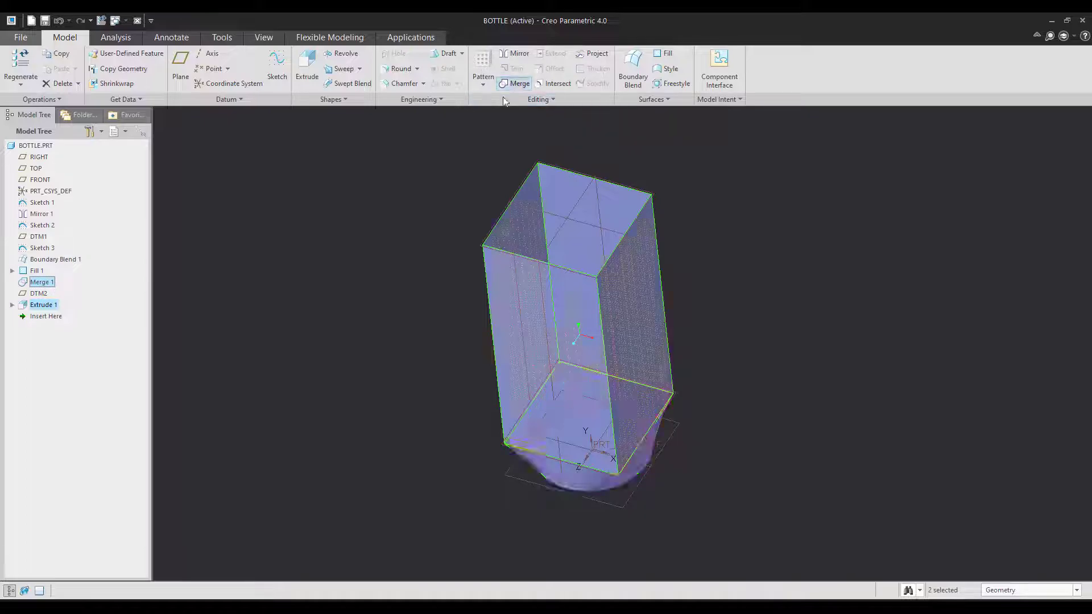
click(512, 83)
middle_click(361, 410)
click(43, 316)
middle_drag(319, 430, 432, 426)
click(429, 265)
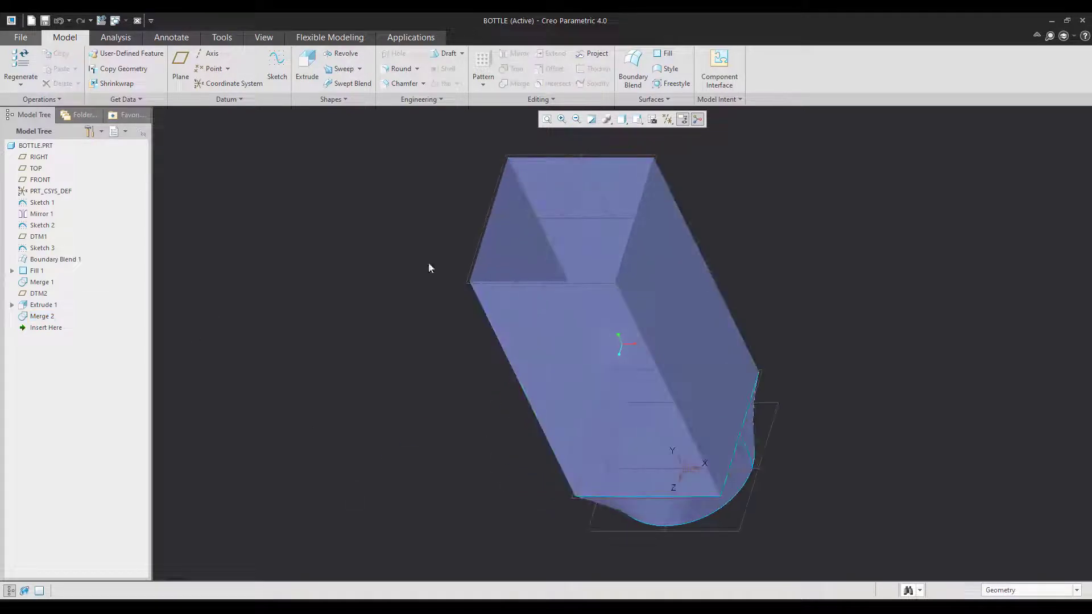
- Check the drawing, then sketch a vertical line about 35.6 mm long on the FRONT plane, upward from the body's upper edge center
key(alt+Tab)
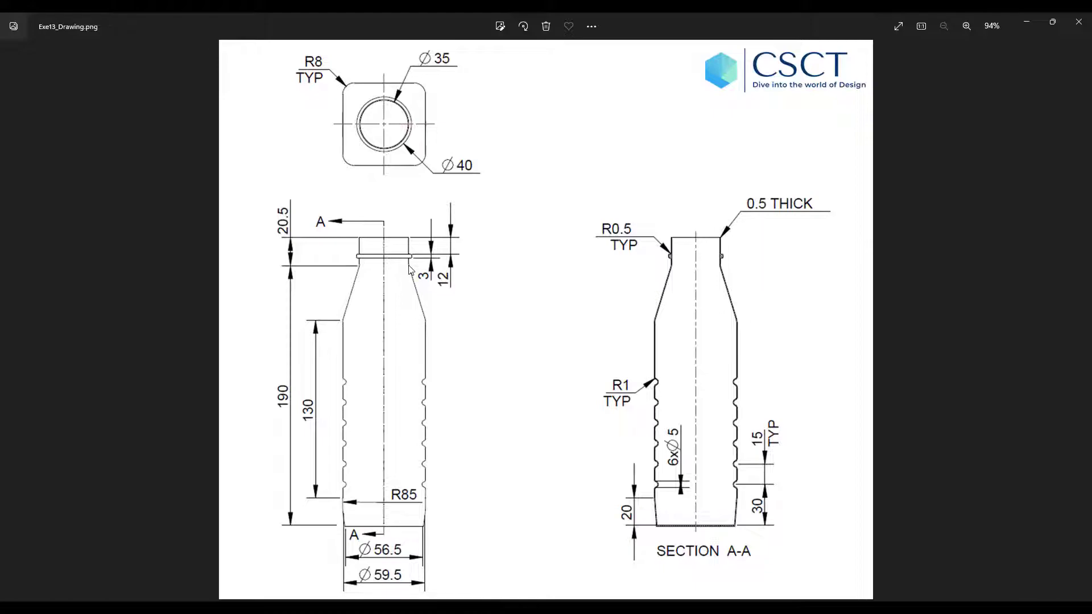
key(alt+Tab)
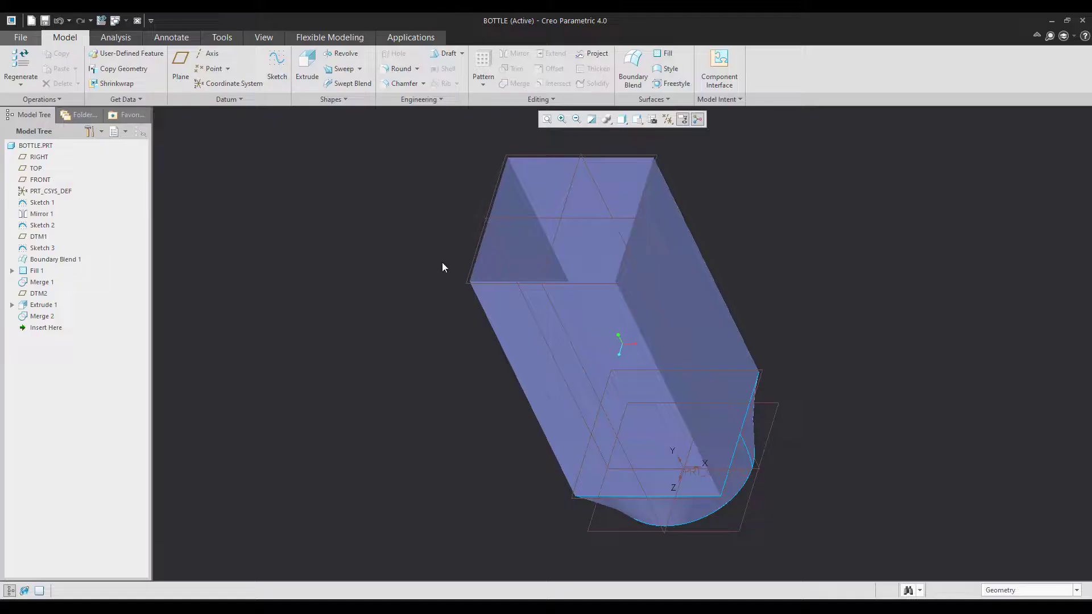
click(495, 219)
click(505, 162)
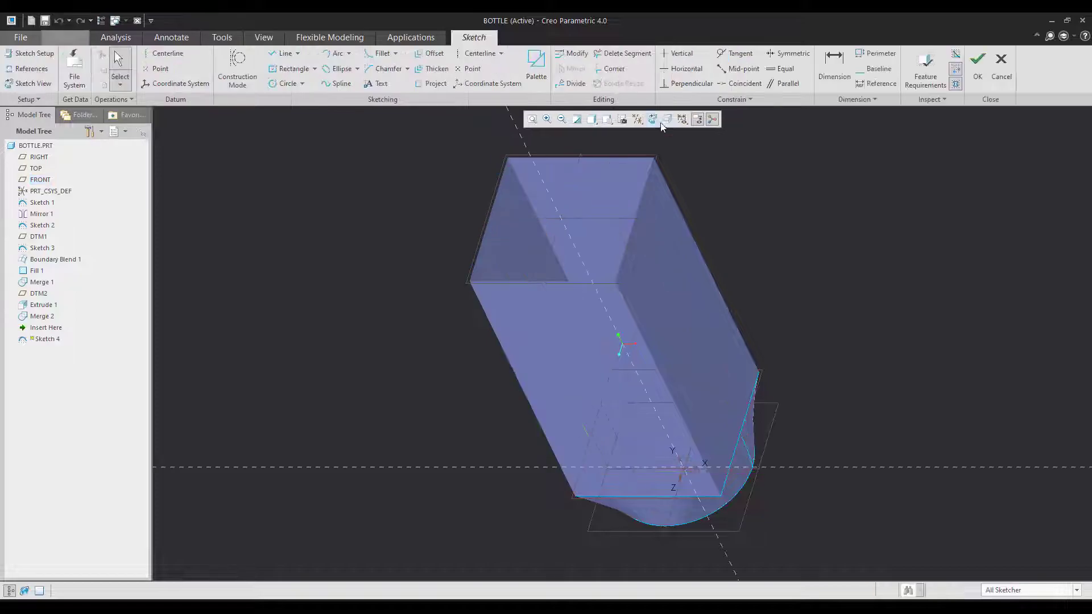
click(652, 120)
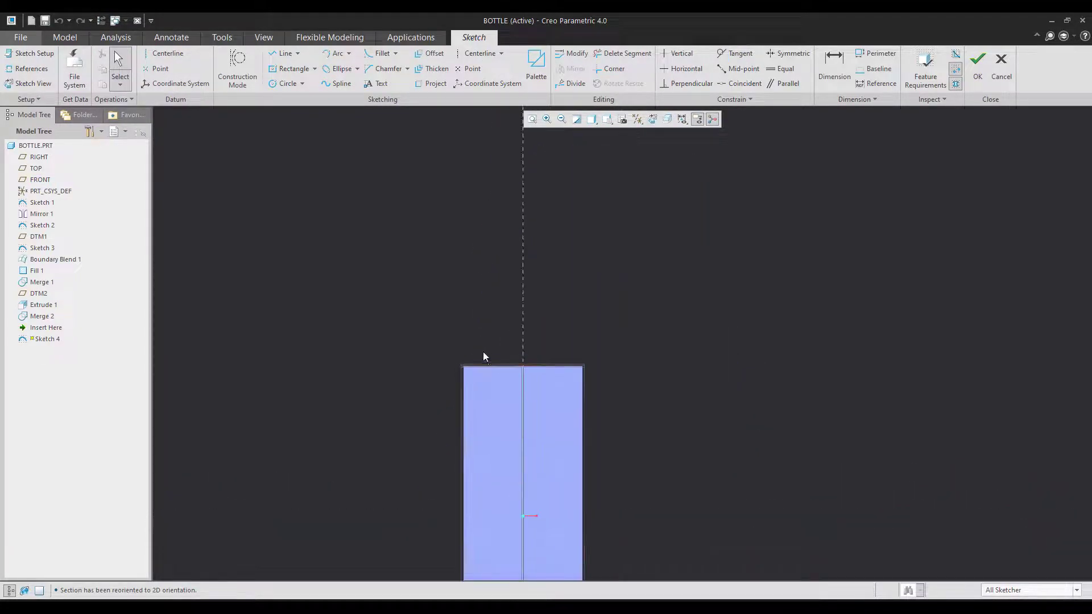
click(284, 53)
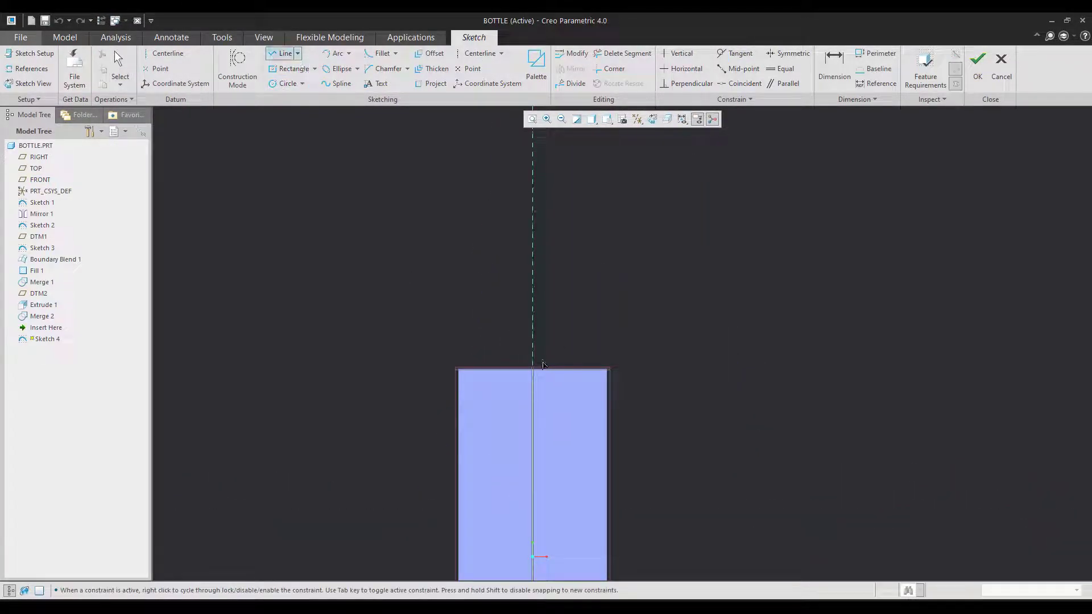
click(534, 370)
click(549, 284)
middle_click(789, 359)
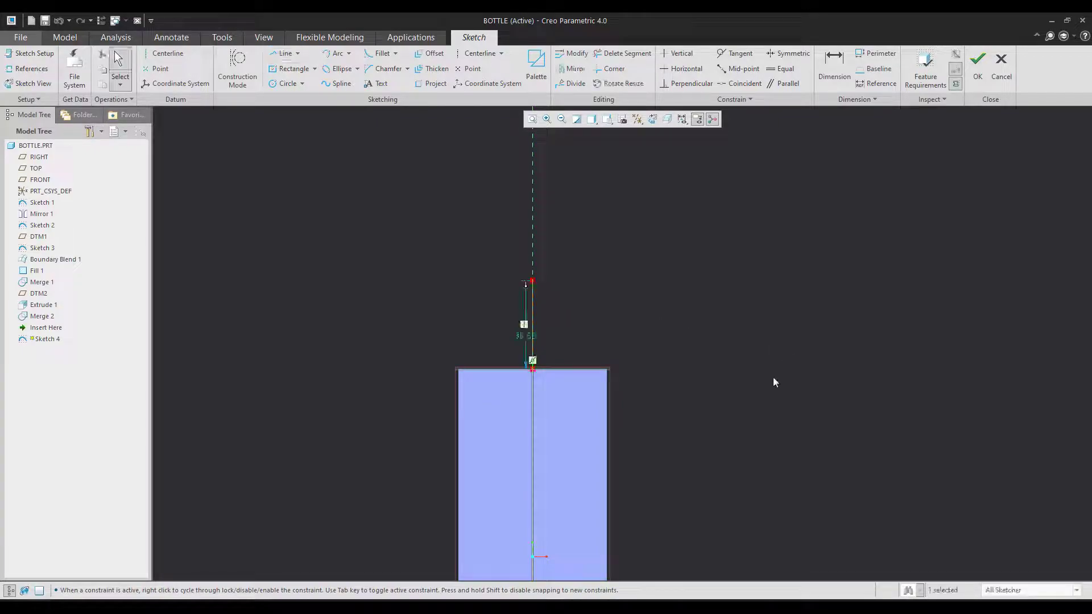
- Dimension the vertical line's upper end 190 mm above the bottle's base reference and finish the sketch
scroll(681, 282, up, 2)
click(835, 74)
scroll(773, 247, up, 1)
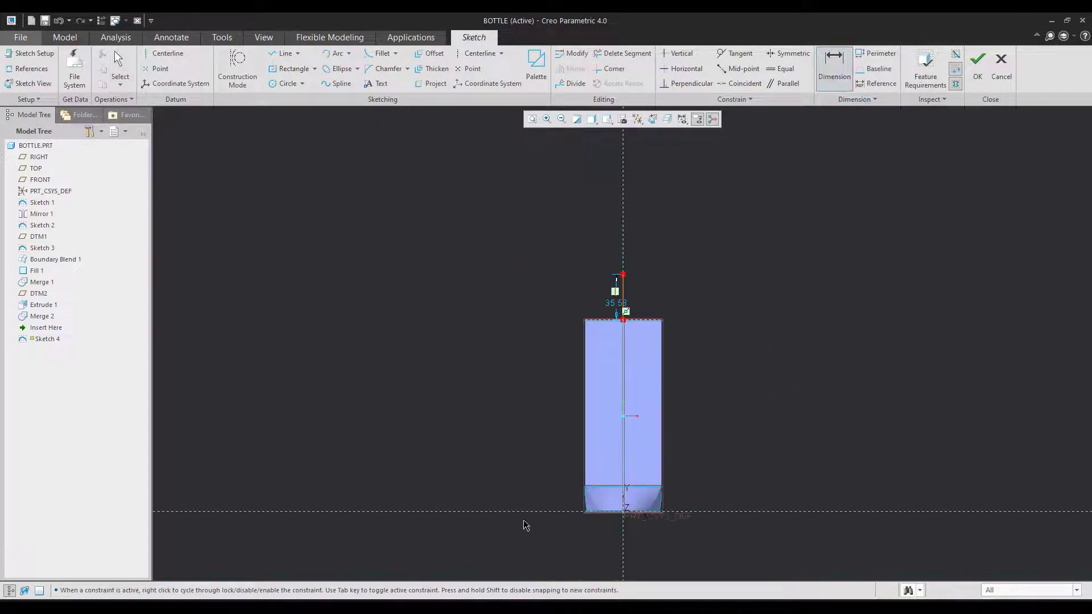
click(623, 274)
middle_click(477, 390)
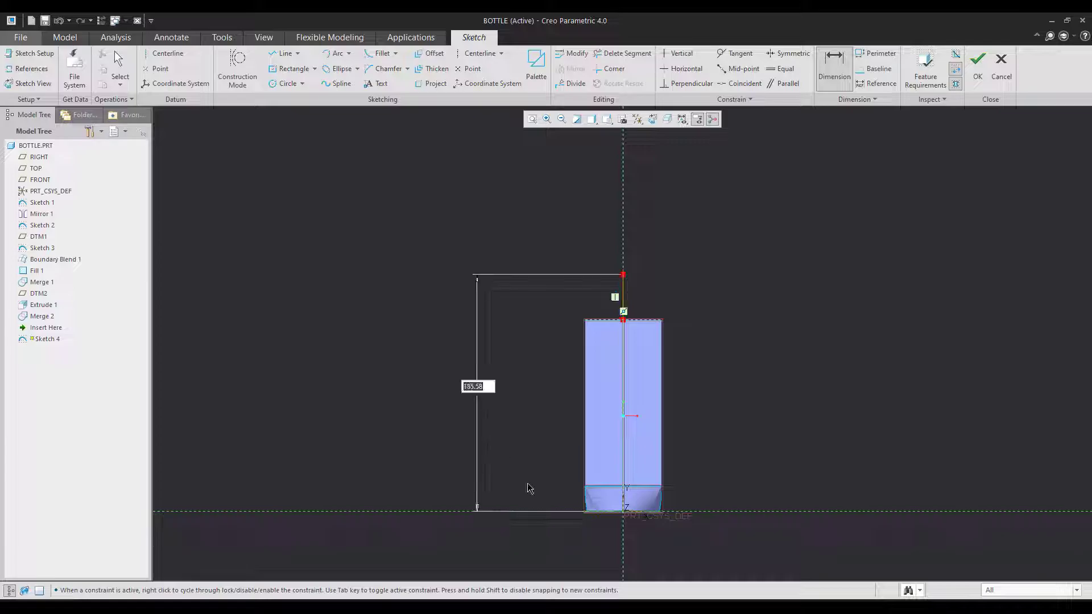
text(190)
key(Return)
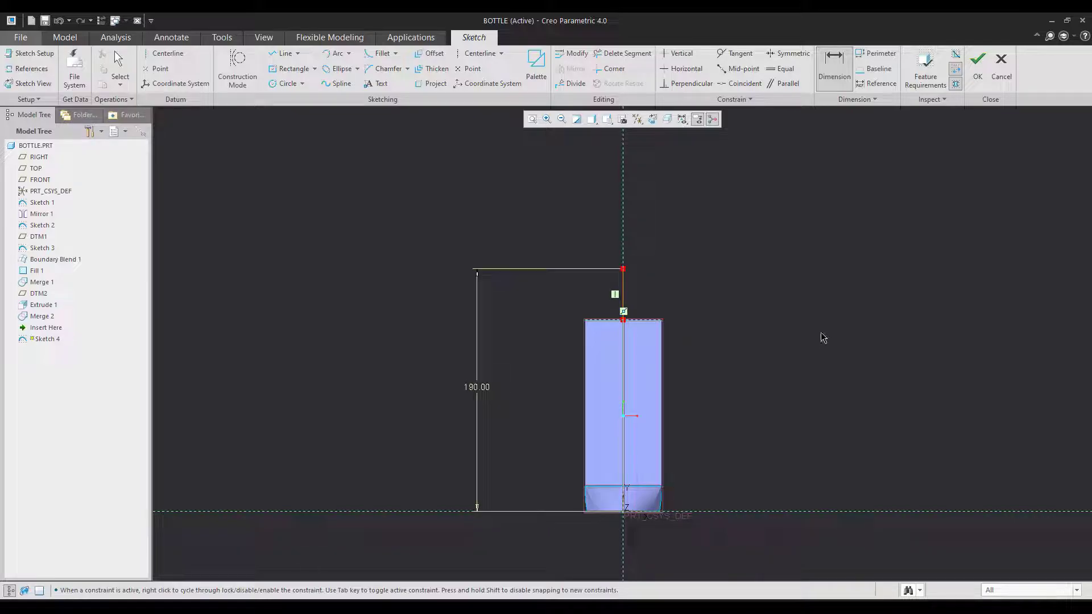
middle_click(823, 338)
click(974, 83)
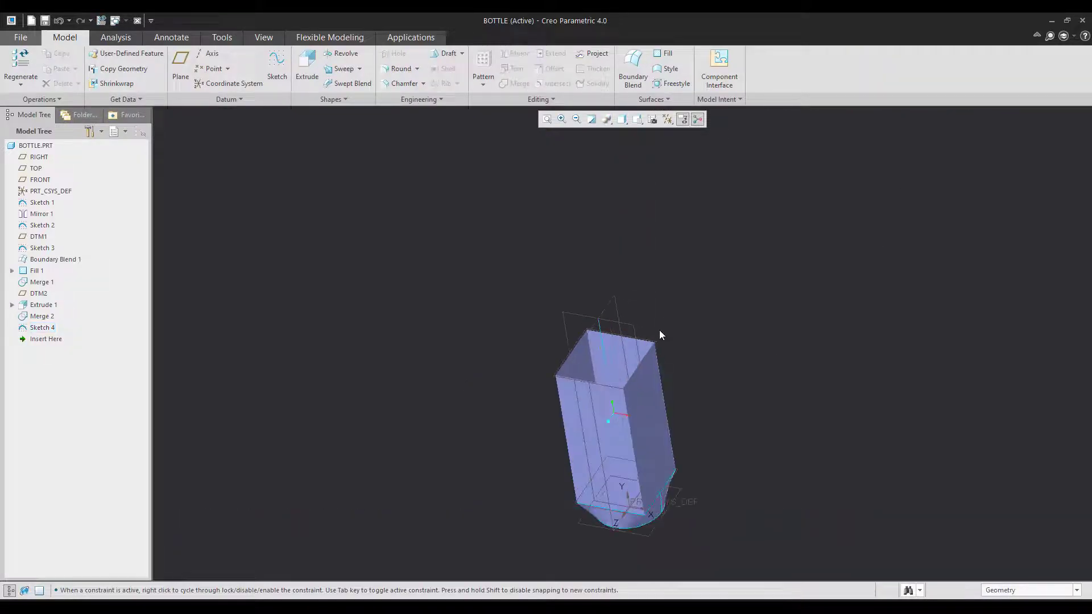
key(alt+Tab)
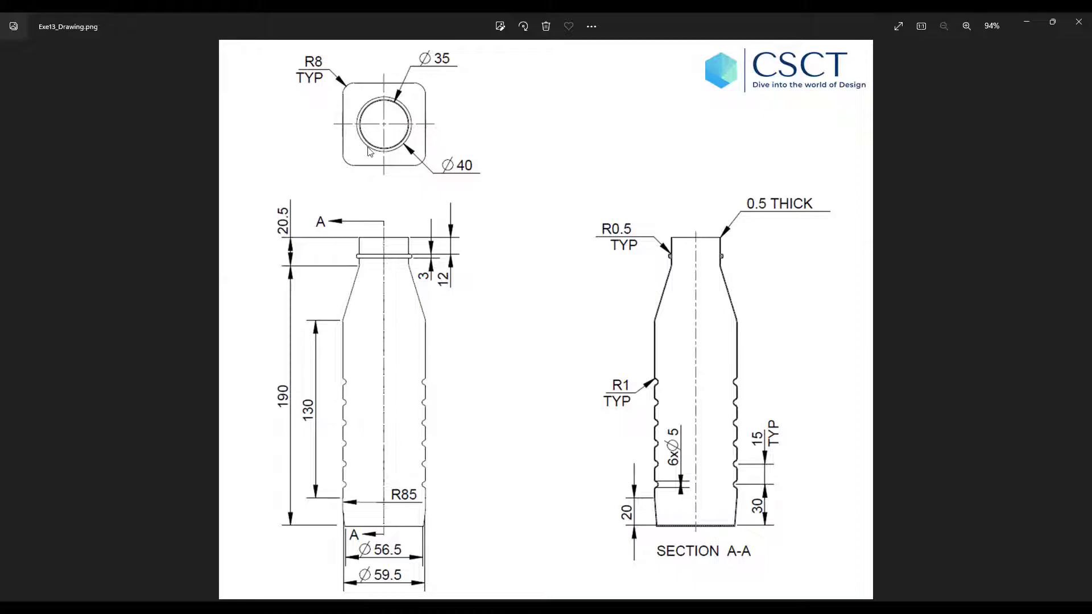
key(alt+Tab)
scroll(629, 388, up, 3)
click(684, 313)
click(692, 261)
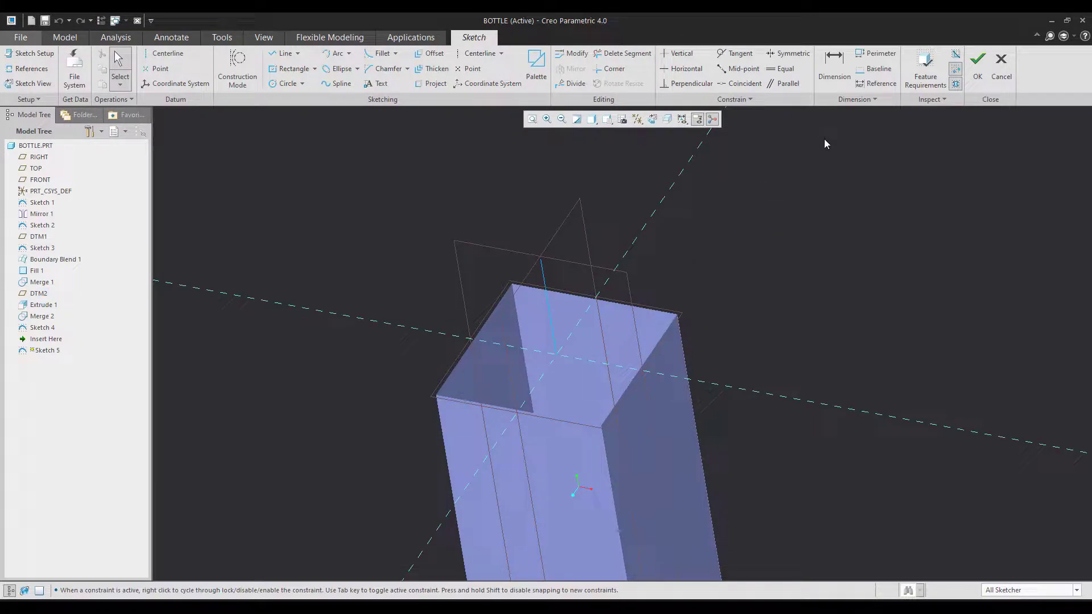
click(1001, 73)
click(597, 333)
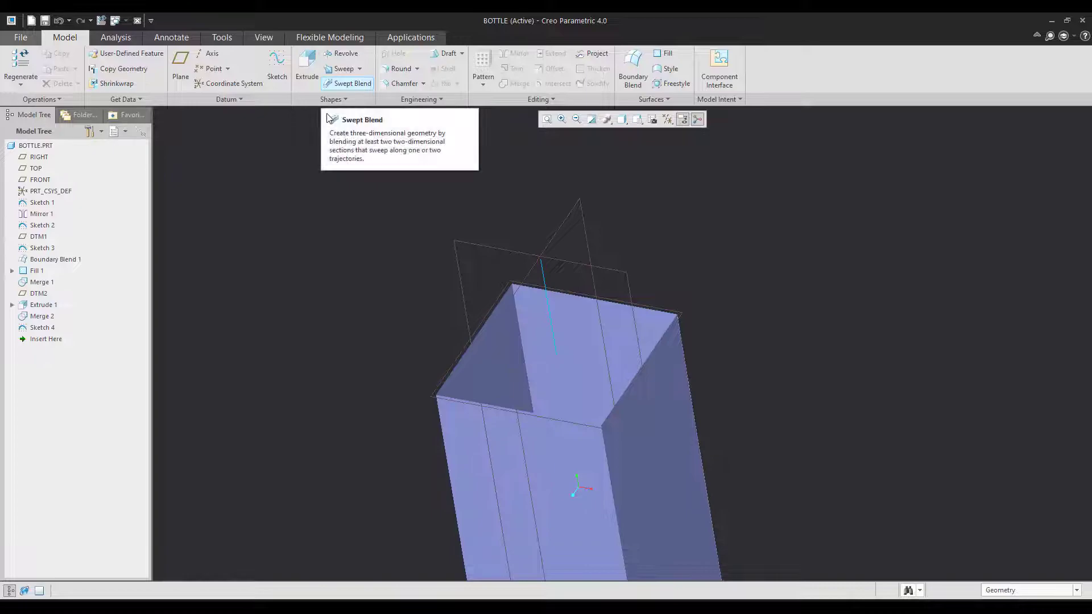
- Start a swept blend as a surface, using the vertical line above the body as its trajectory with sketched sections
click(347, 84)
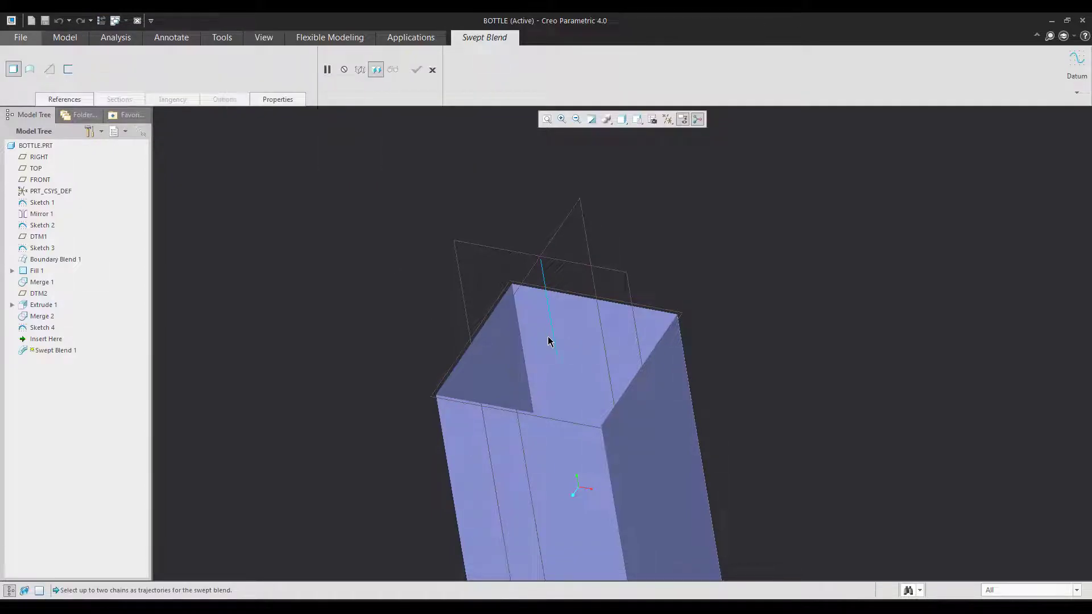
click(552, 343)
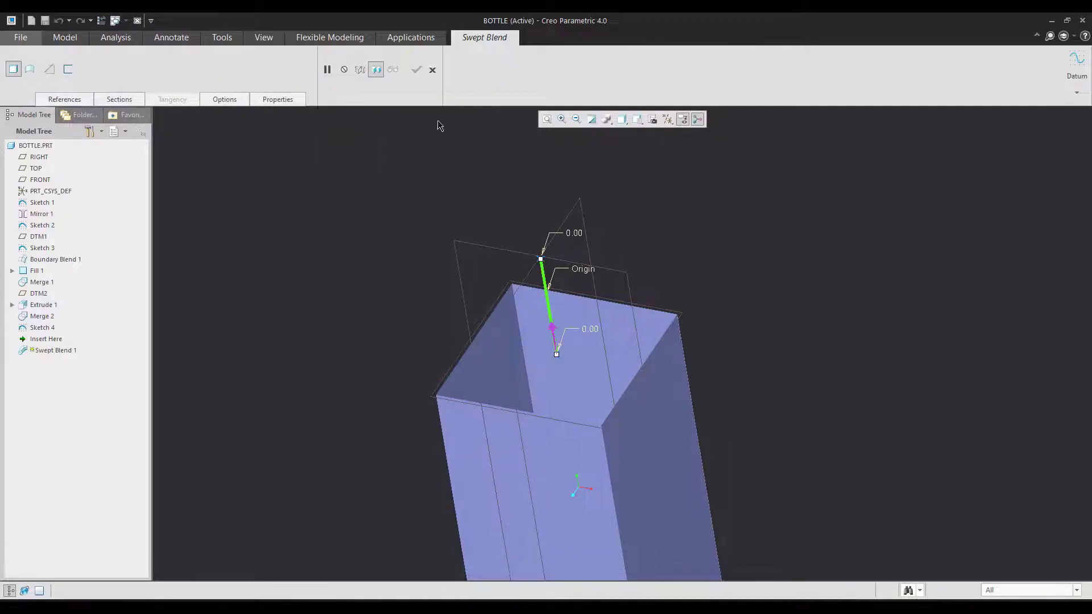
click(30, 71)
click(127, 105)
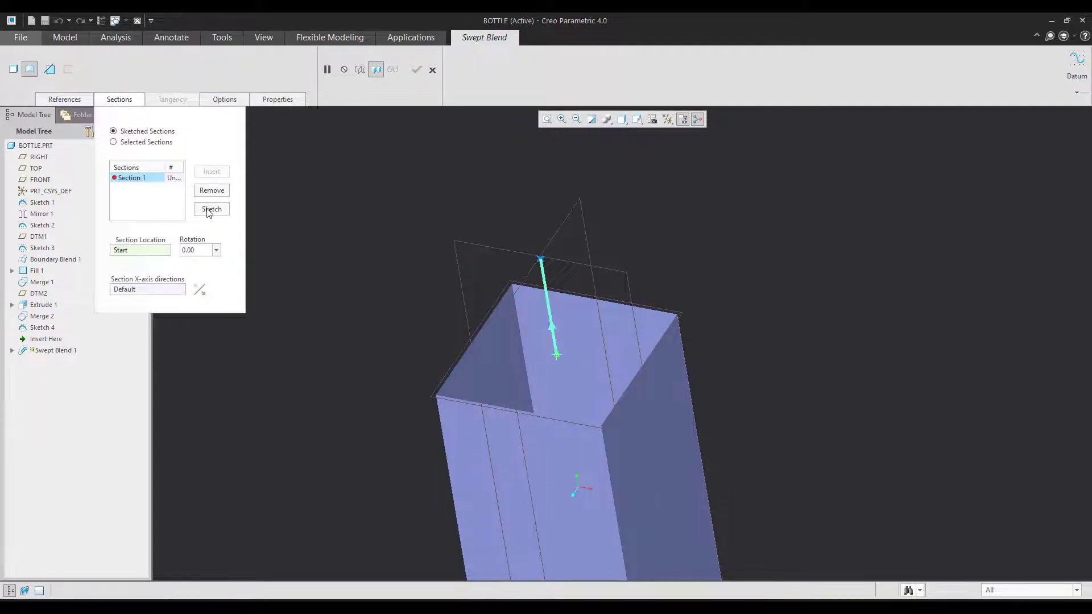
- Sketch the start section as a center rectangle matching the body's upper square, and finish the section
click(210, 209)
click(653, 119)
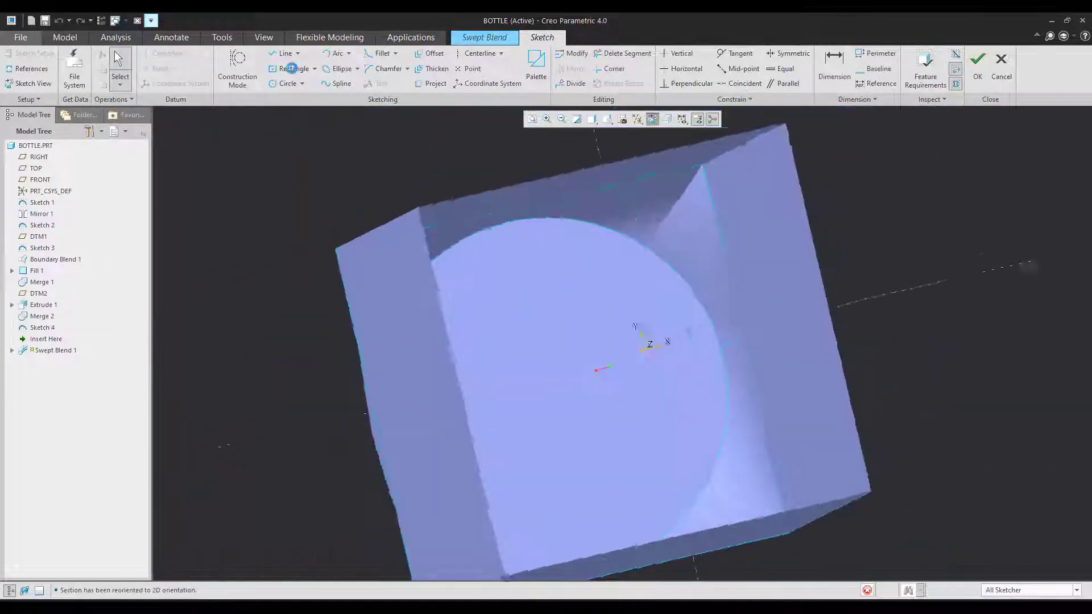
click(292, 69)
click(623, 344)
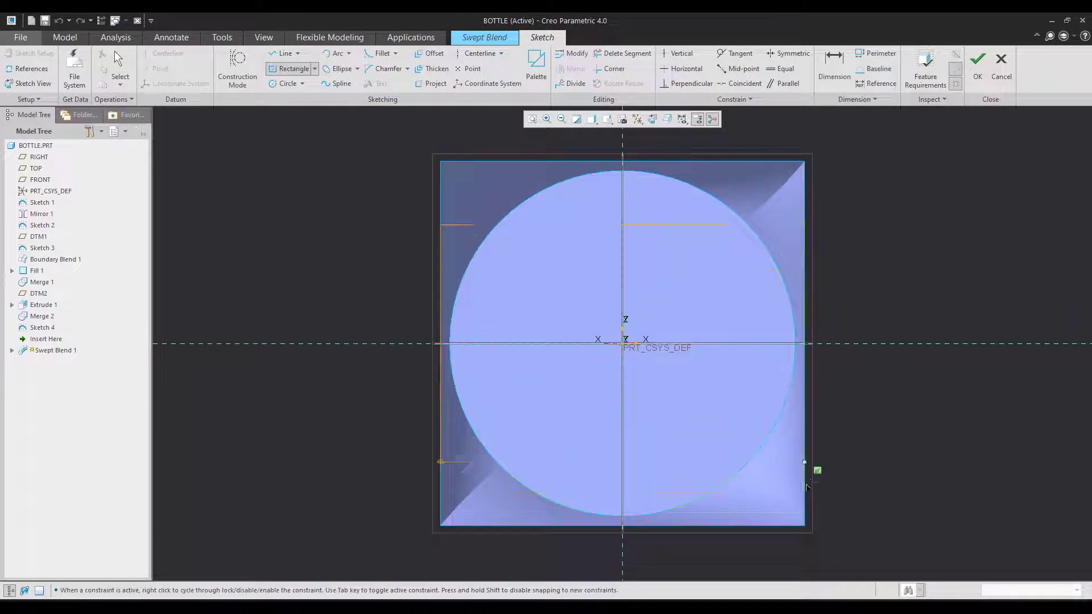
click(812, 529)
middle_click(841, 529)
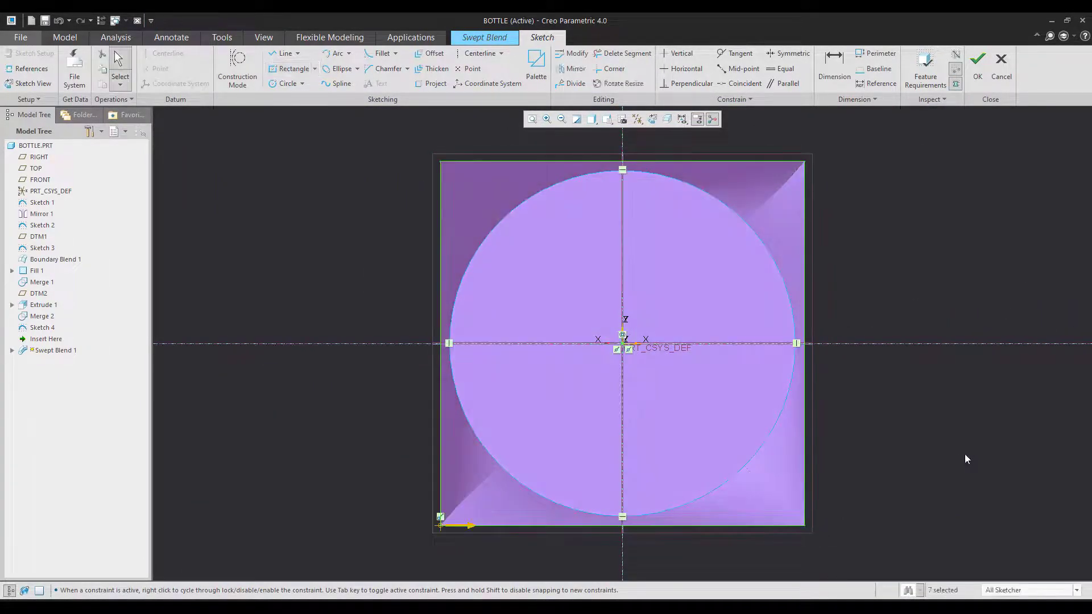
key(ctrl+d)
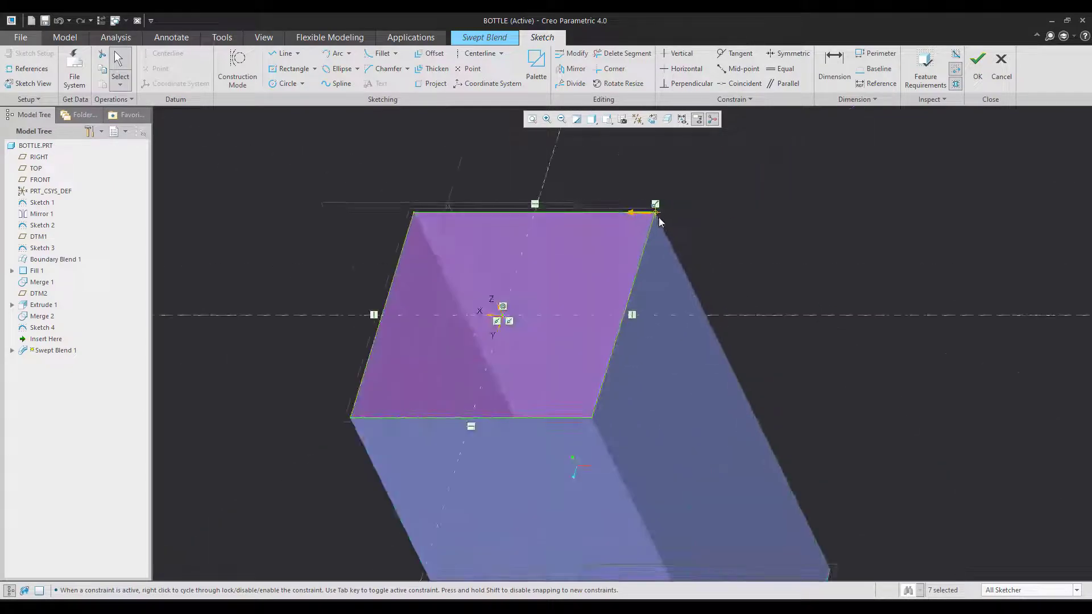
scroll(806, 255, up, 1)
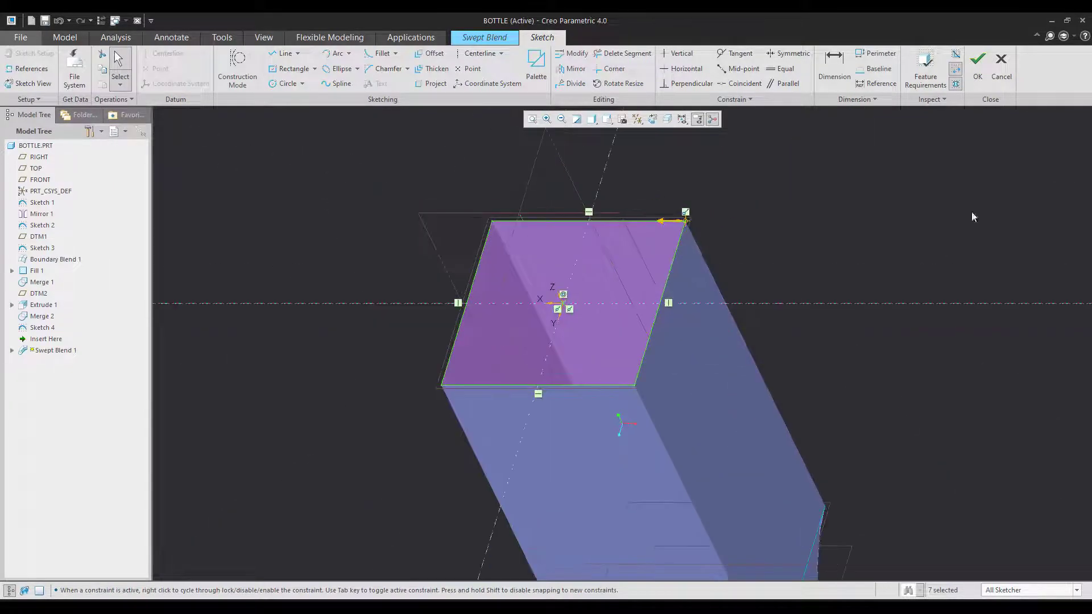
click(978, 68)
- Insert a second section at the trajectory's end and sketch a circle centered on the bottle axis
click(210, 172)
click(146, 189)
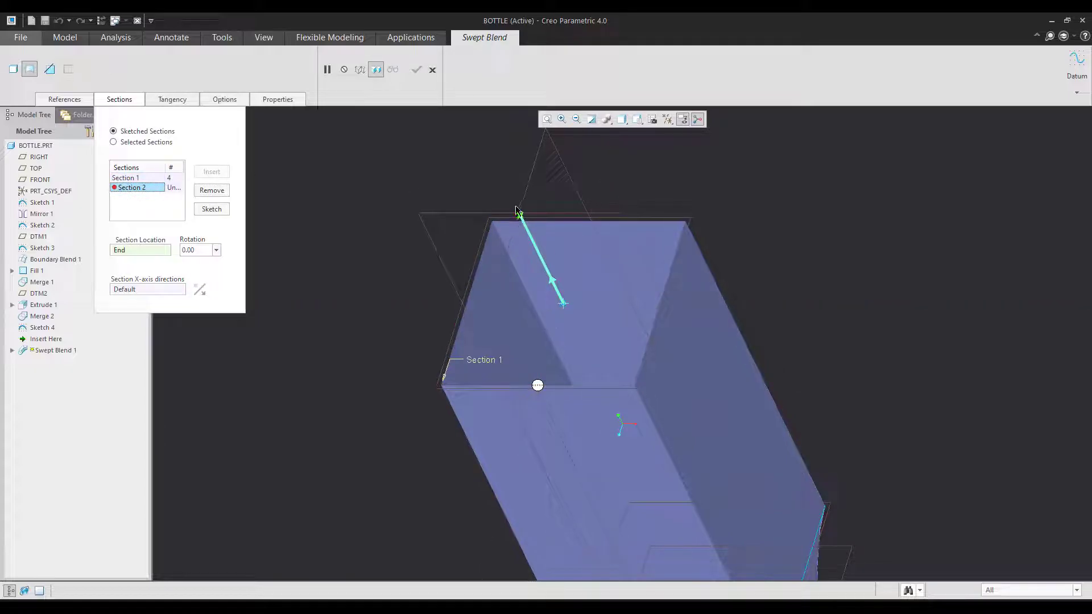
click(211, 208)
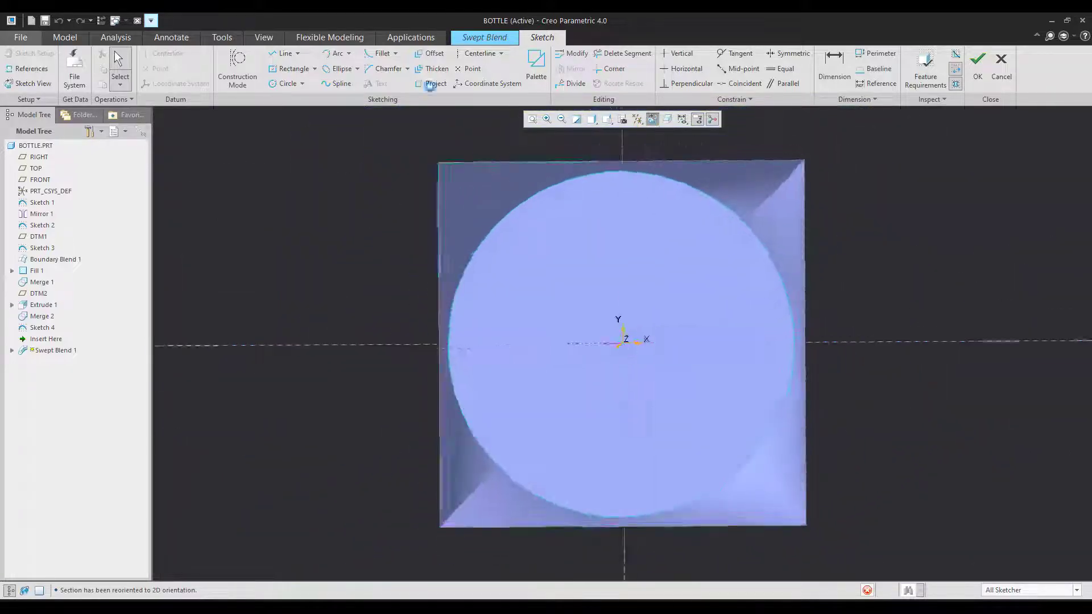
click(284, 84)
click(702, 418)
middle_click(726, 432)
scroll(490, 395, up, 1)
scroll(490, 394, down, 1)
shift+middle_drag(696, 319, 508, 327)
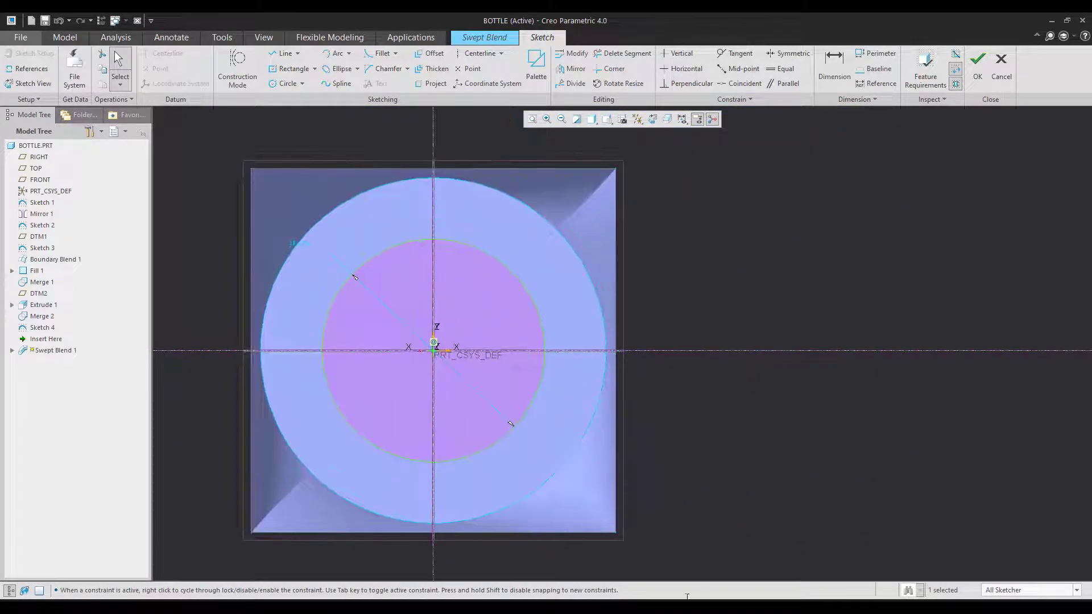
- Check the neck size in the drawing and set the circle's diameter to 35 mm
key(alt+Tab)
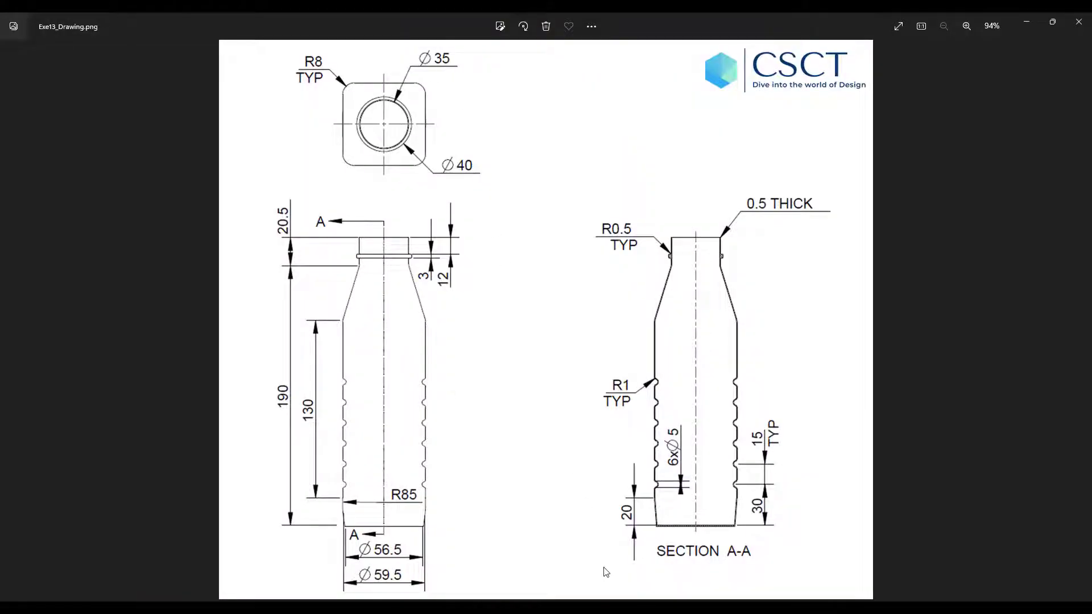
key(alt+Tab)
double_click(298, 245)
text(35)
key(Return)
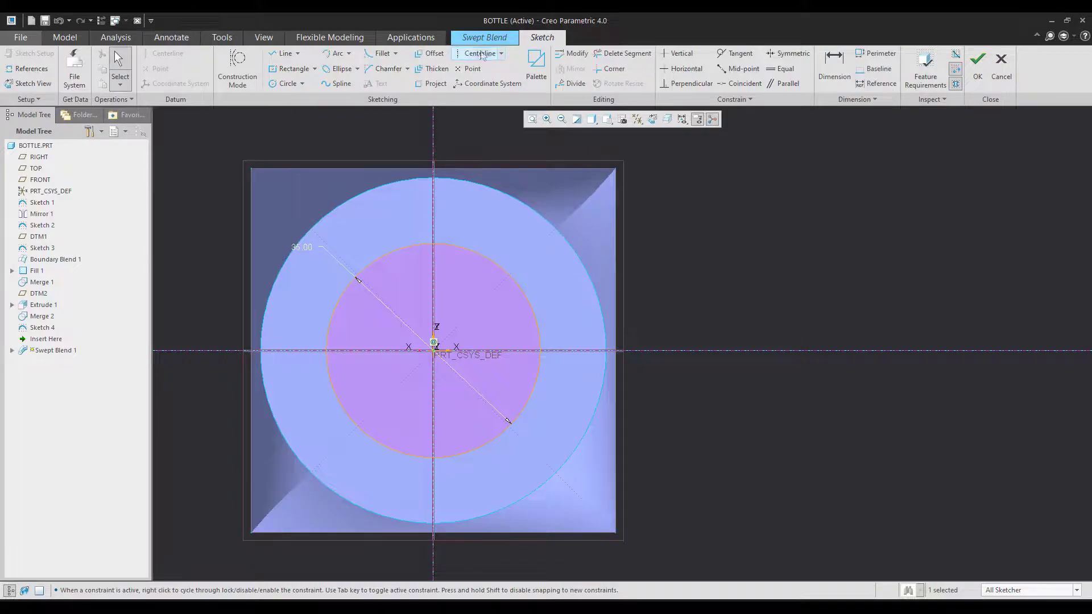
- Draw two perpendicular diagonal centerlines through the circle's center
click(477, 57)
click(433, 350)
click(471, 318)
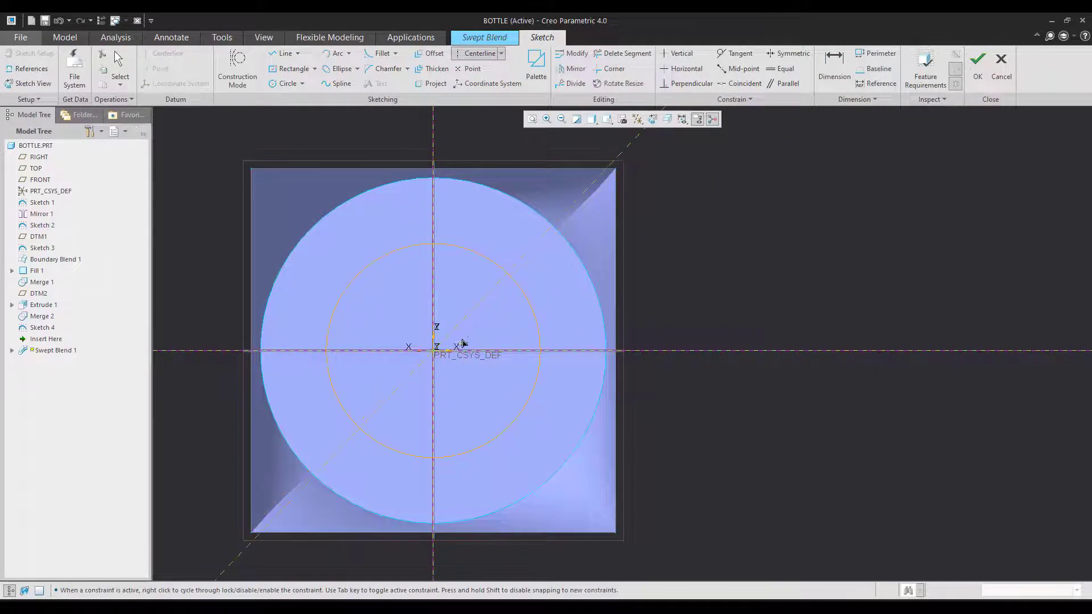
click(434, 350)
click(506, 411)
middle_click(837, 394)
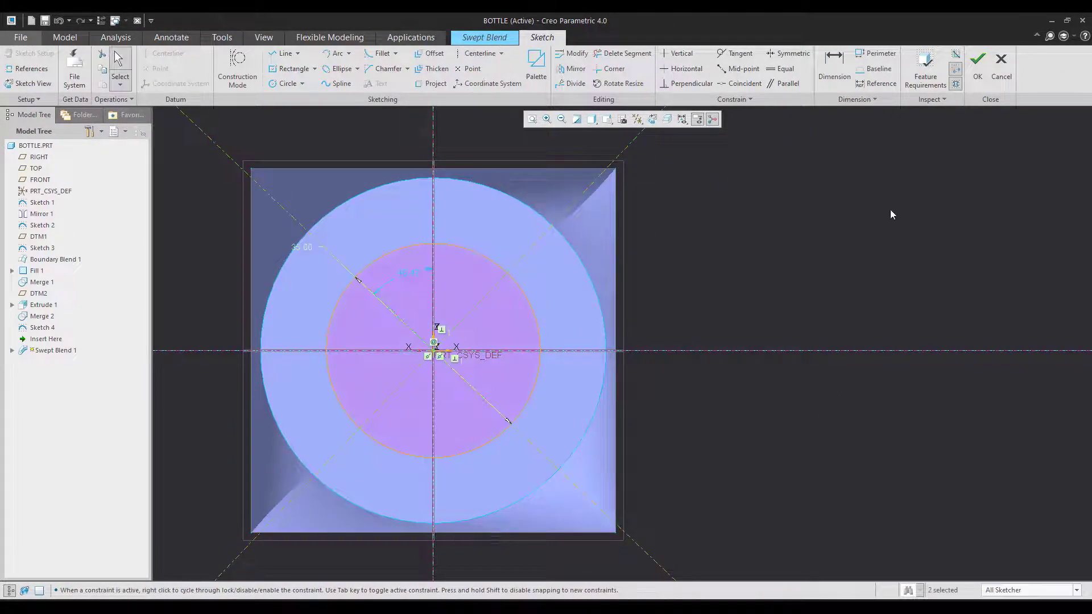
- Dimension the angle between a diagonal centerline and the vertical reference as 45 degrees
click(835, 62)
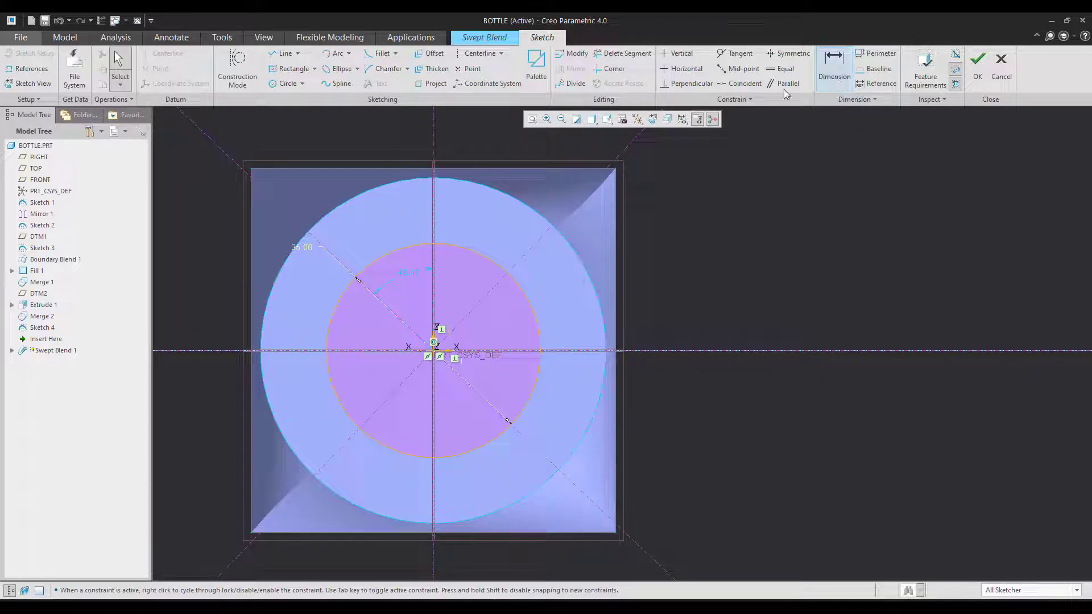
click(434, 237)
middle_click(373, 229)
text(45)
key(Return)
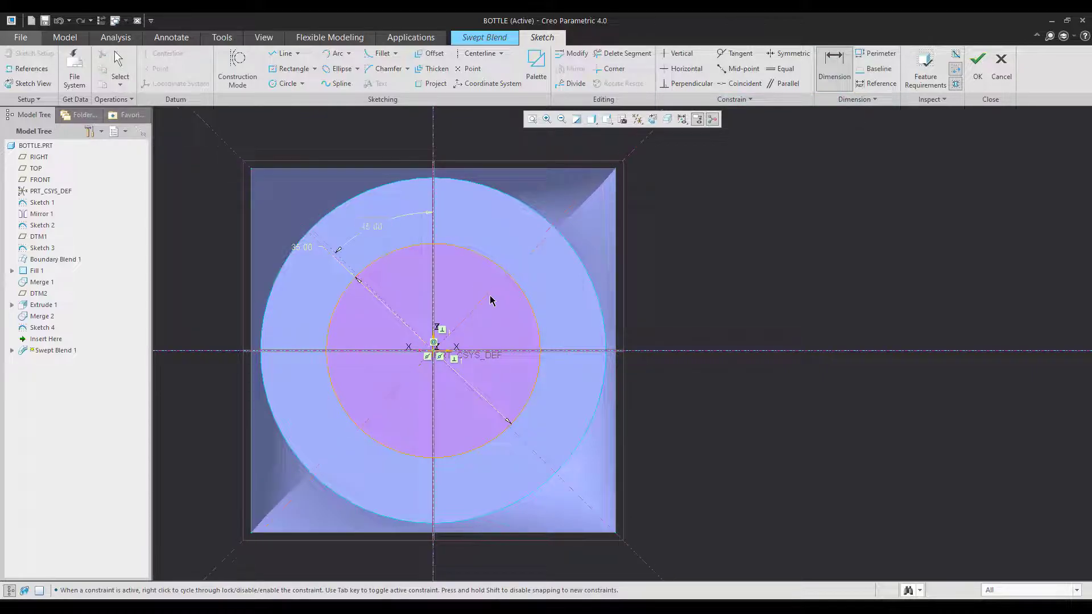
middle_click(677, 317)
- Divide the circle into four arcs where it crosses the diagonal centerlines
key(ctrl+d)
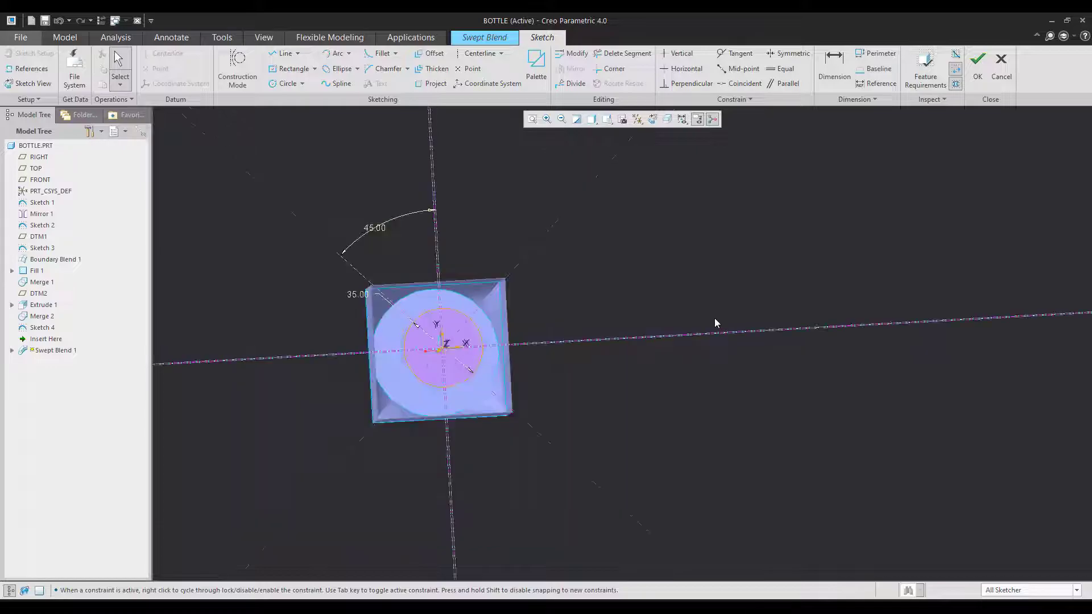
middle_drag(713, 315, 579, 166)
scroll(580, 166, down, 5)
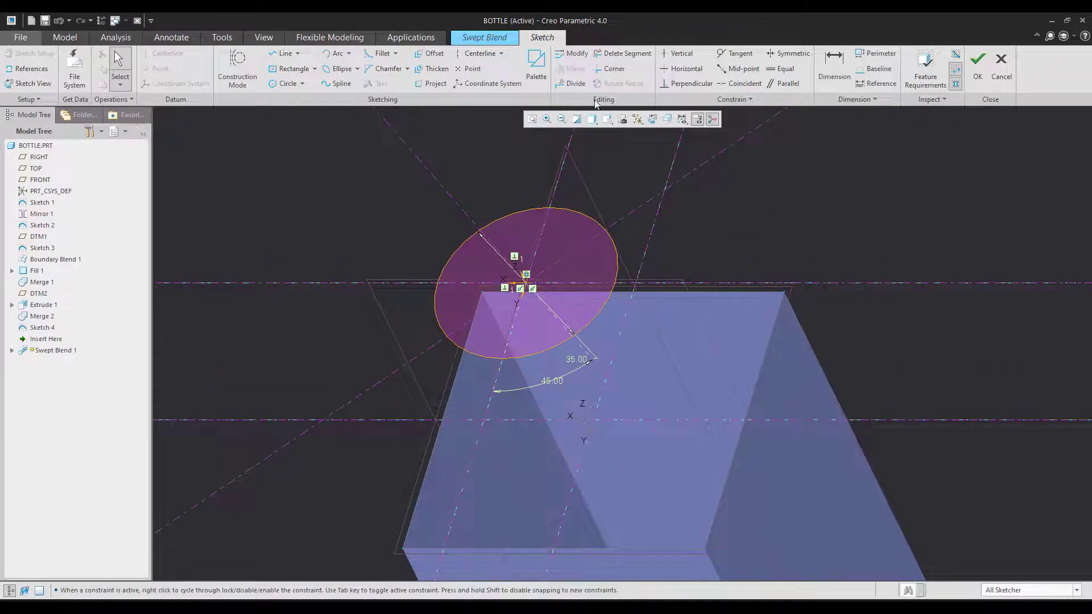
click(571, 83)
click(601, 230)
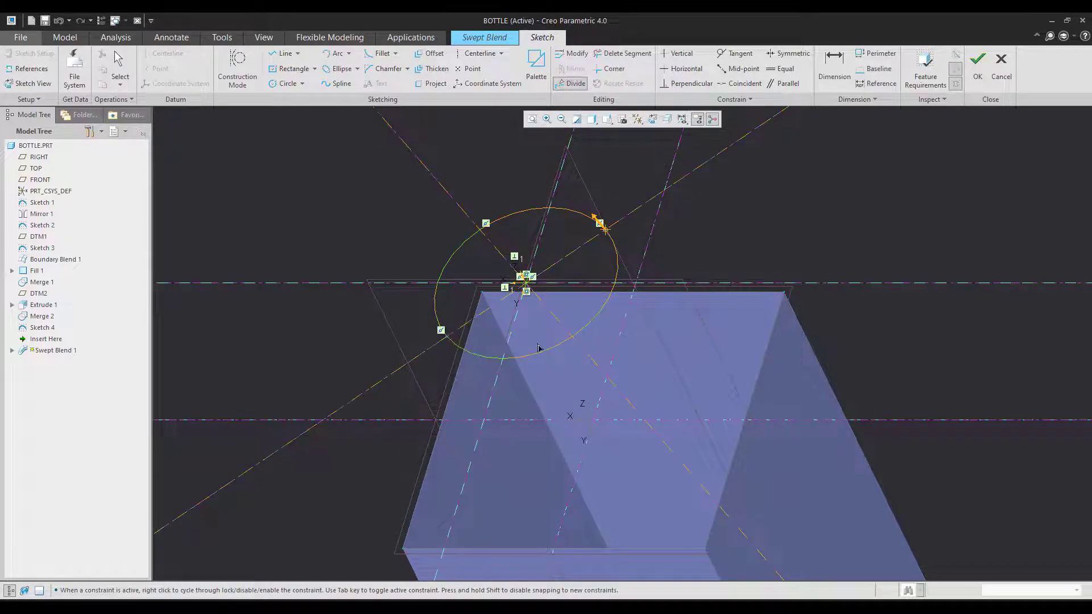
click(576, 337)
middle_click(769, 231)
scroll(769, 232, up, 2)
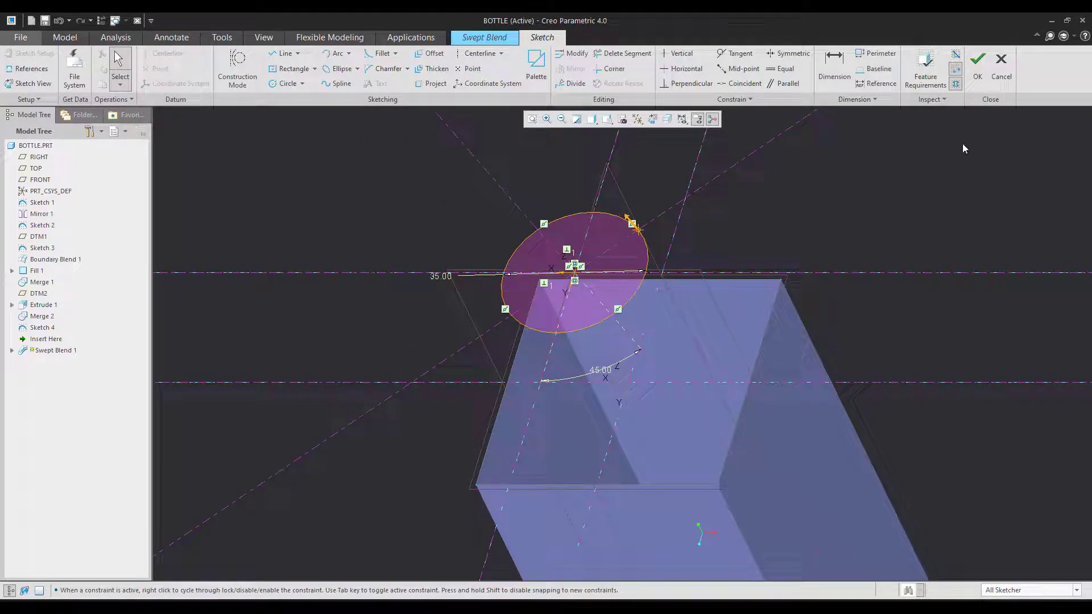
- Finish the circular section and complete the swept blend surface forming the shoulder
click(978, 62)
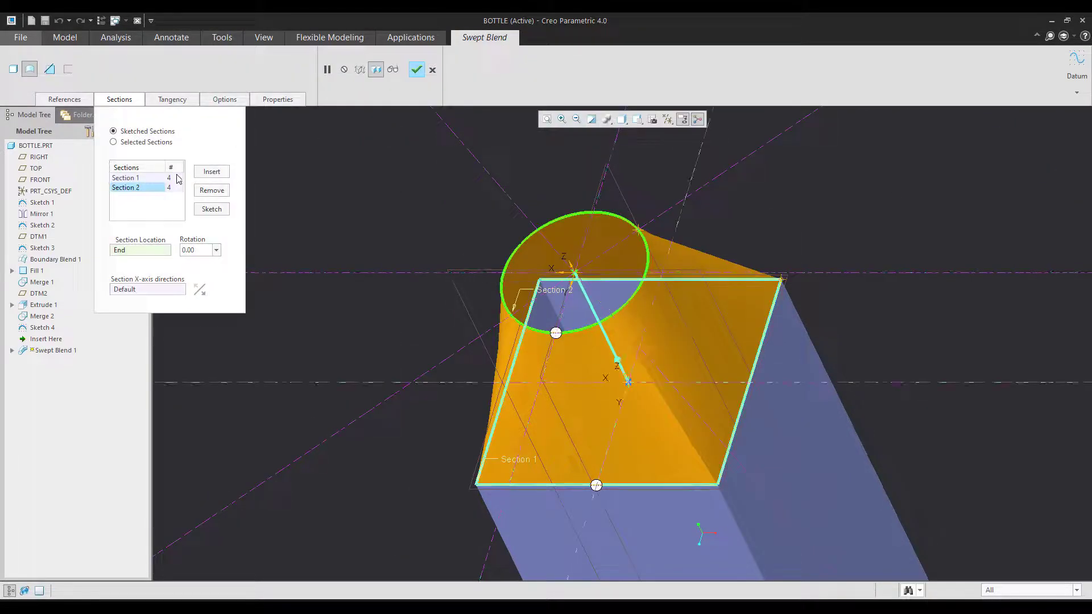
mouse_move(390, 232)
middle_down()
mouse_move(394, 202)
mouse_move(383, 231)
mouse_move(422, 262)
mouse_move(407, 244)
middle_up()
middle_click(407, 248)
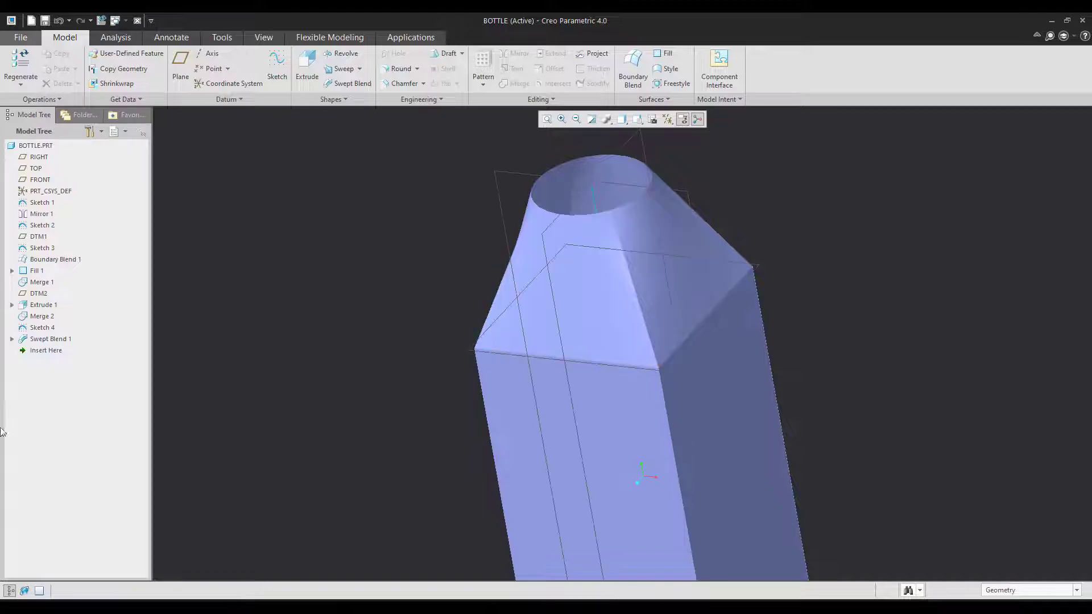
- Merge the swept blend shoulder surface with the previously merged body surface
click(51, 338)
ctrl+click(41, 316)
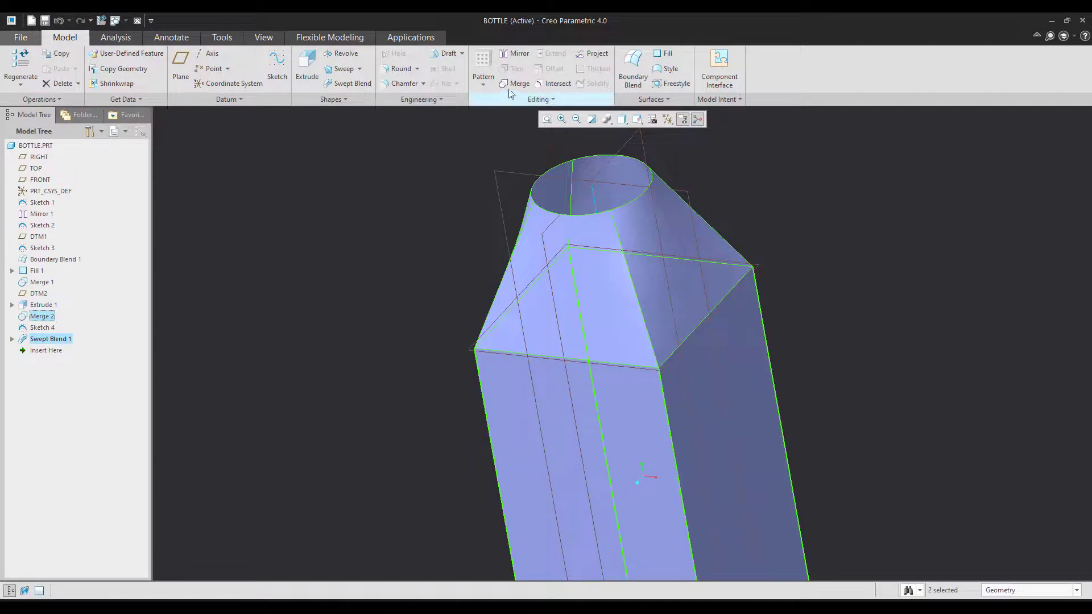
click(514, 85)
middle_click(391, 191)
scroll(364, 303, up, 2)
click(767, 300)
mouse_move(766, 303)
middle_down()
mouse_move(761, 261)
mouse_move(754, 295)
middle_up()
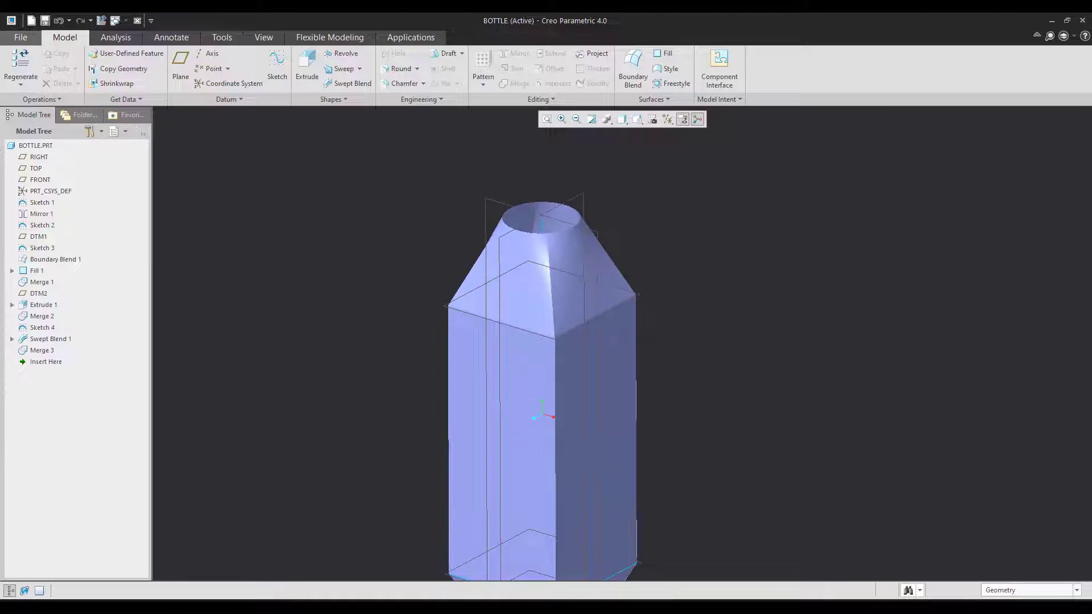
- Create a datum plane through the upper end of the vertical centre line, level with the shoulder's circular opening
key(alt+Tab)
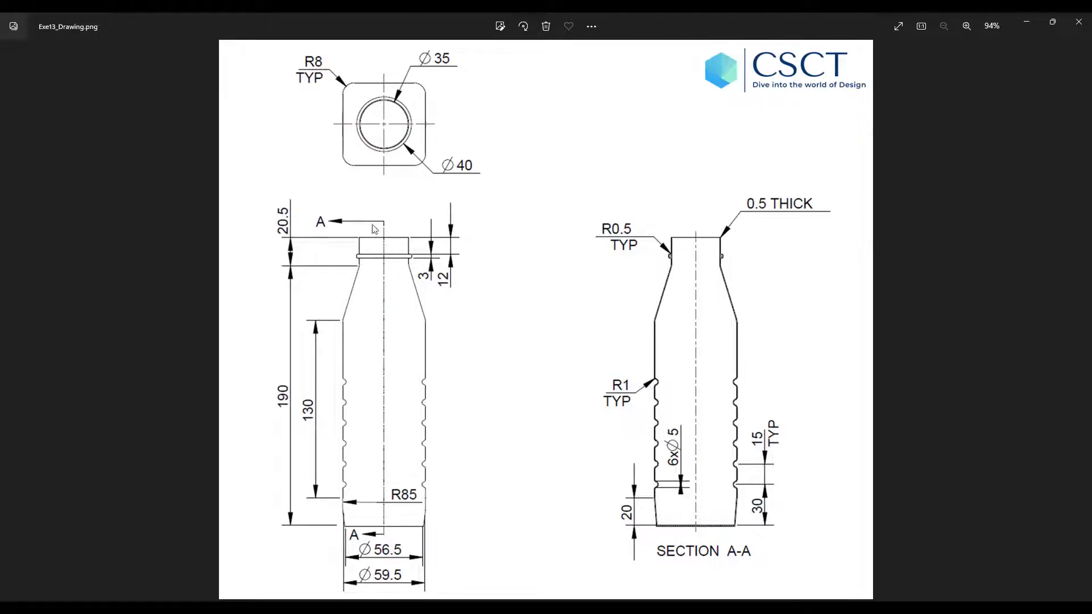
key(alt+Tab)
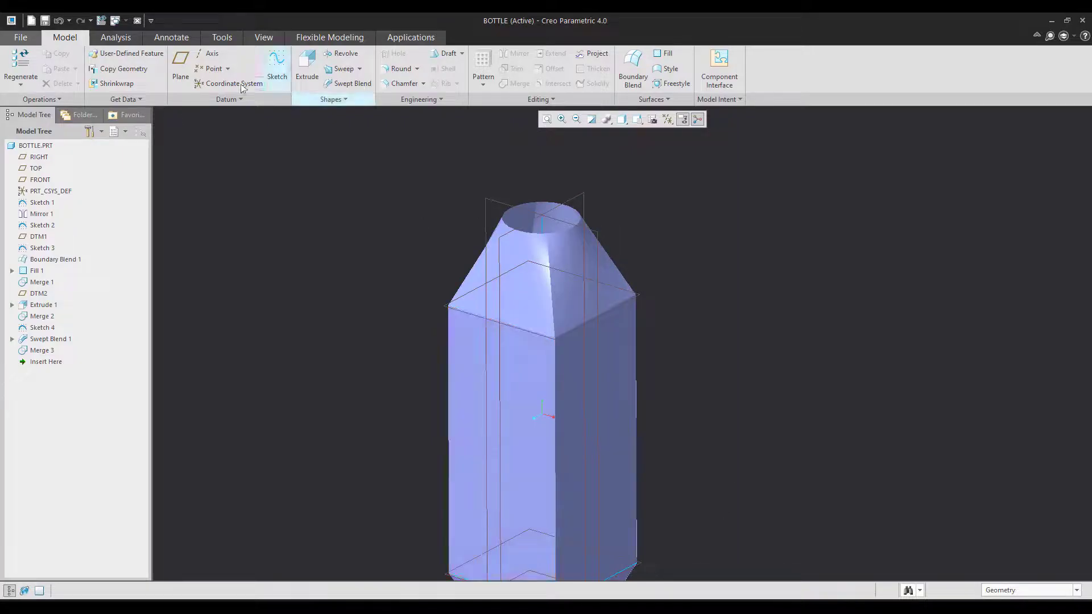
click(181, 68)
scroll(493, 219, down, 3)
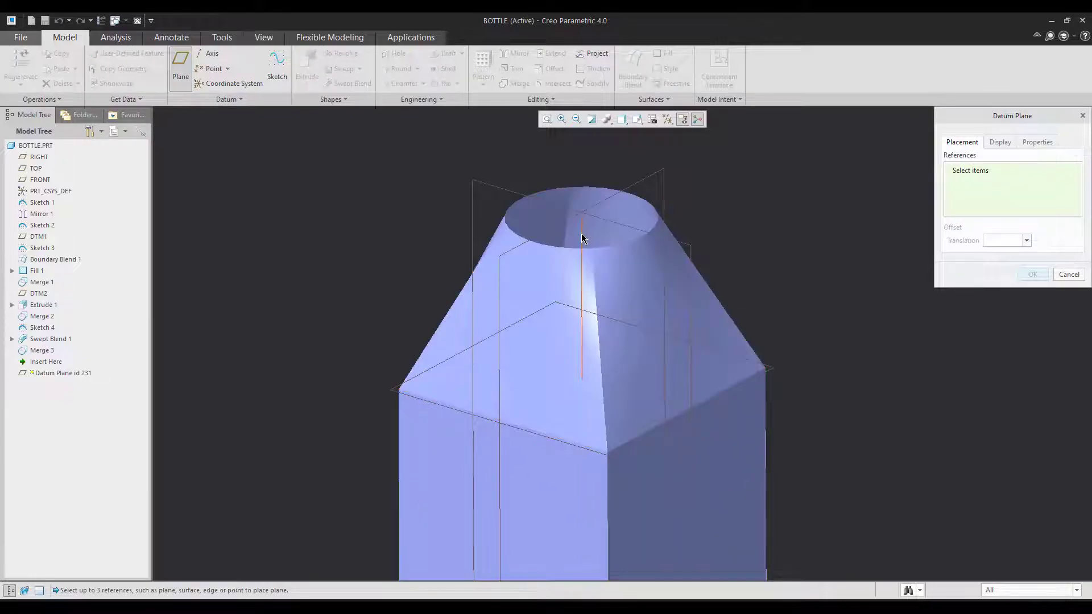
click(582, 225)
middle_click(863, 253)
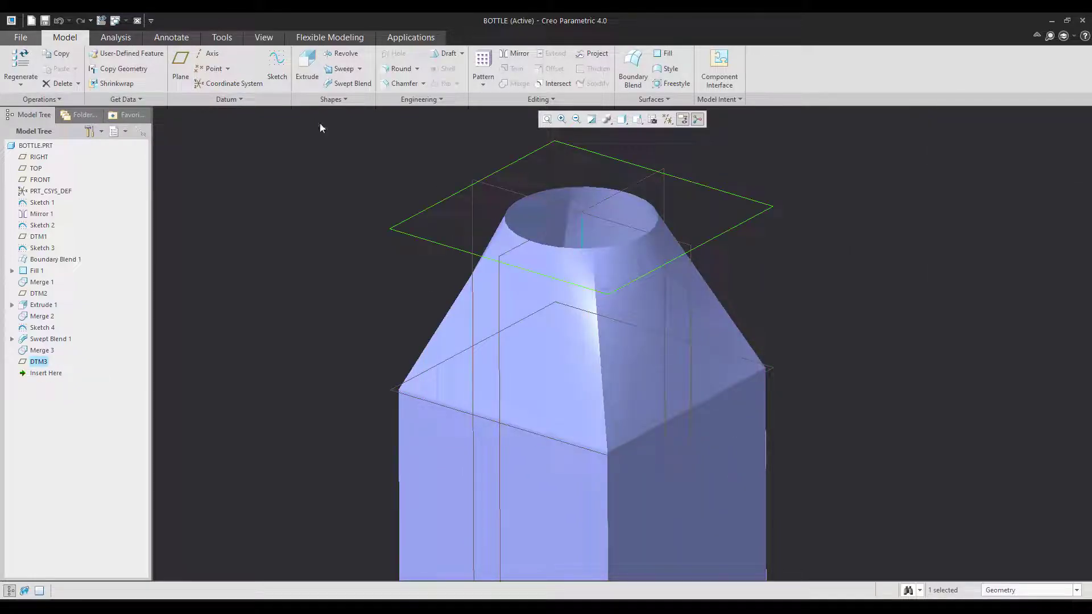
- Sketch a circle on the new datum plane, centred on the origin and matching the shoulder's circular opening, for an extrusion
click(307, 67)
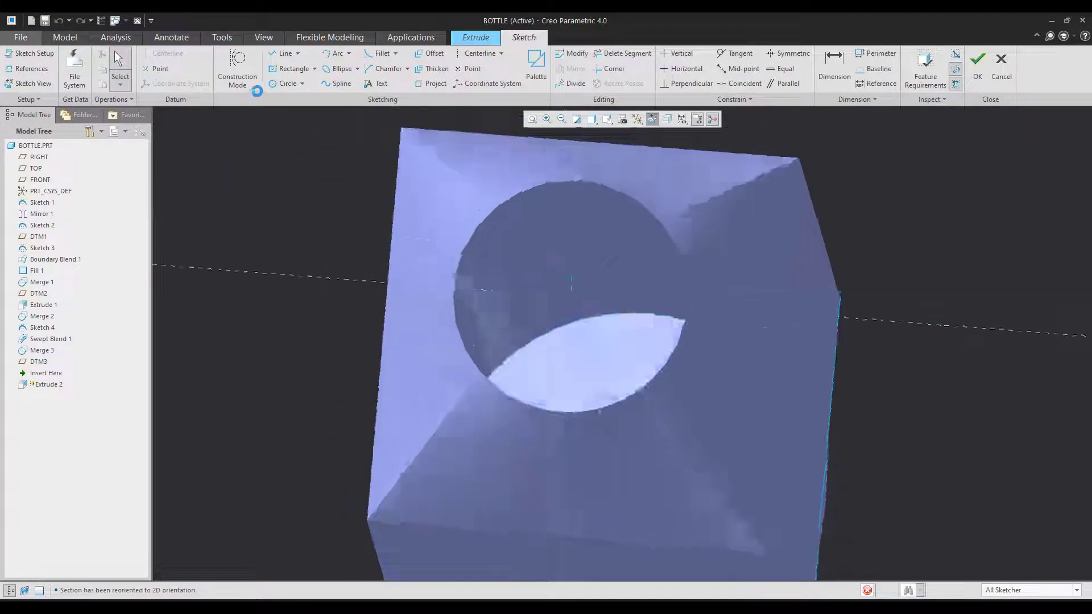
click(284, 84)
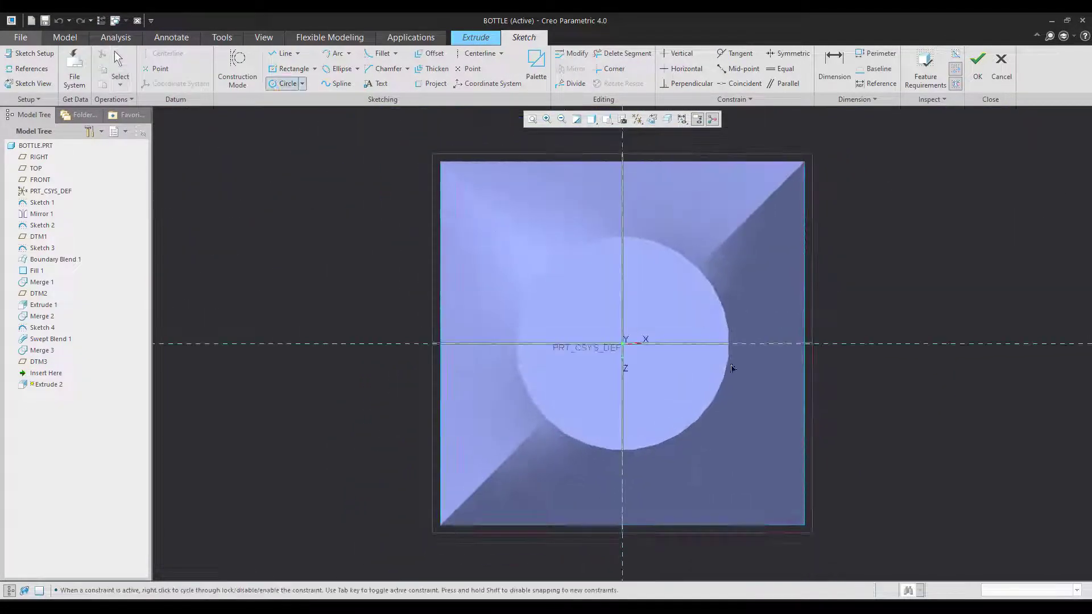
click(693, 422)
middle_click(891, 411)
key(ctrl+d)
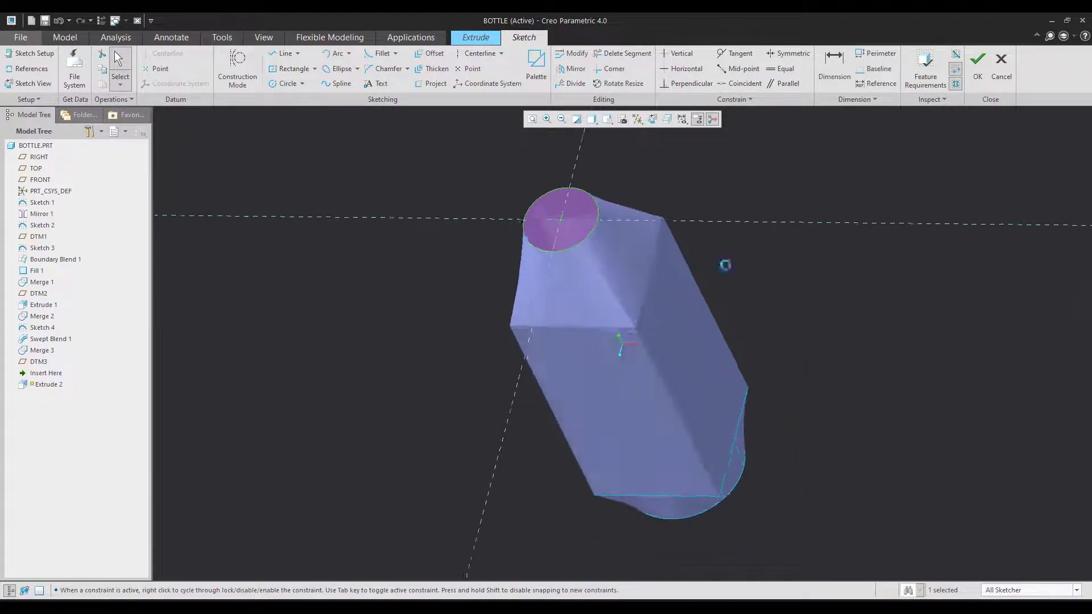
- Finish the circle sketch and extrude it 20.5 upward as the neck surface
click(978, 62)
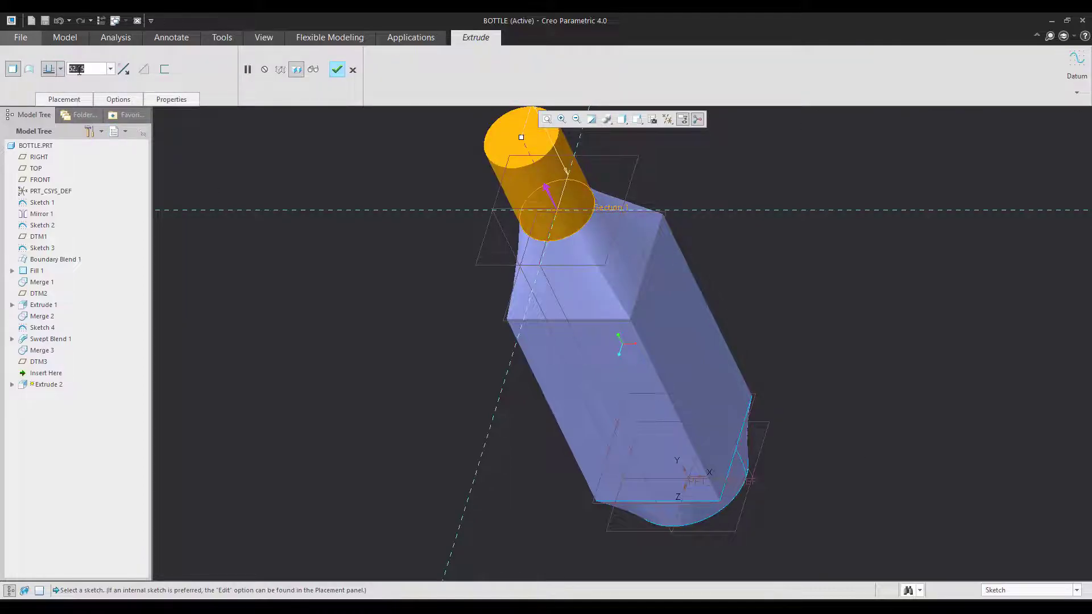
text(20.5)
key(Return)
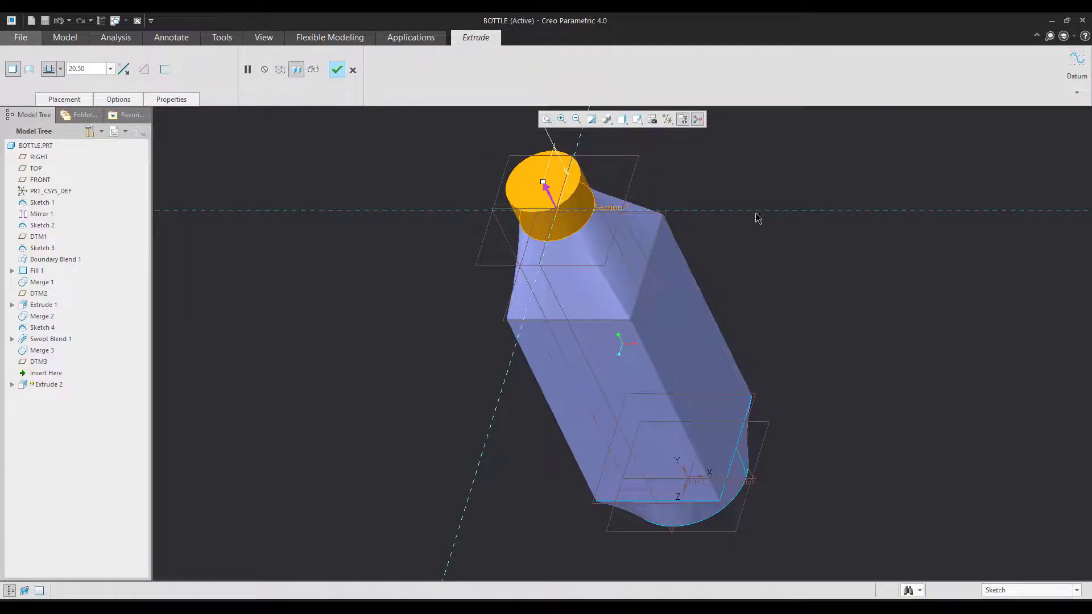
middle_click(346, 324)
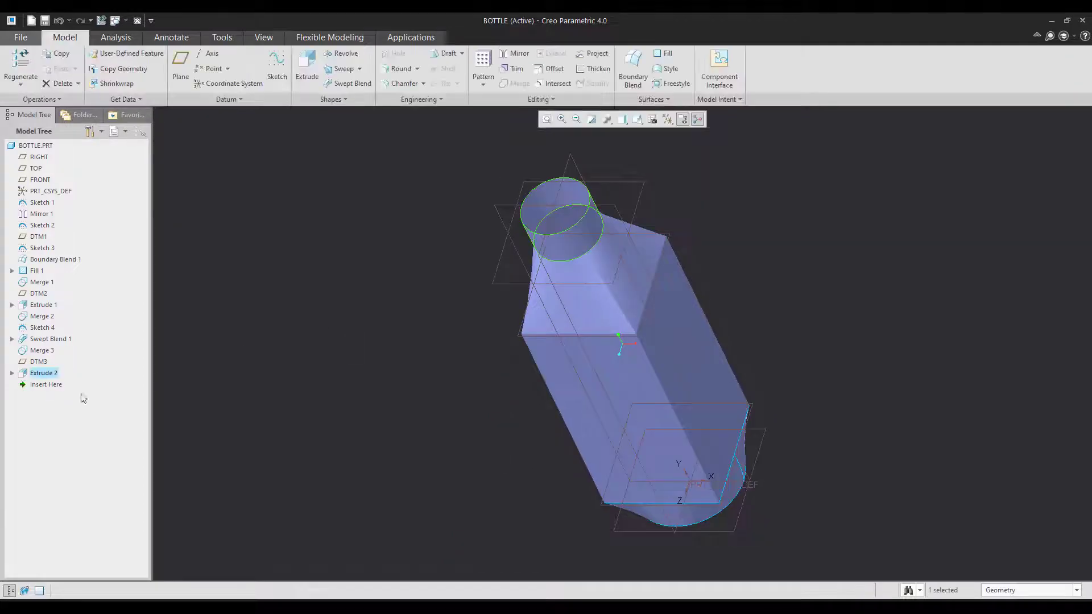
- Merge the extruded neck surface with the previously merged body and shoulder surface
ctrl+click(42, 350)
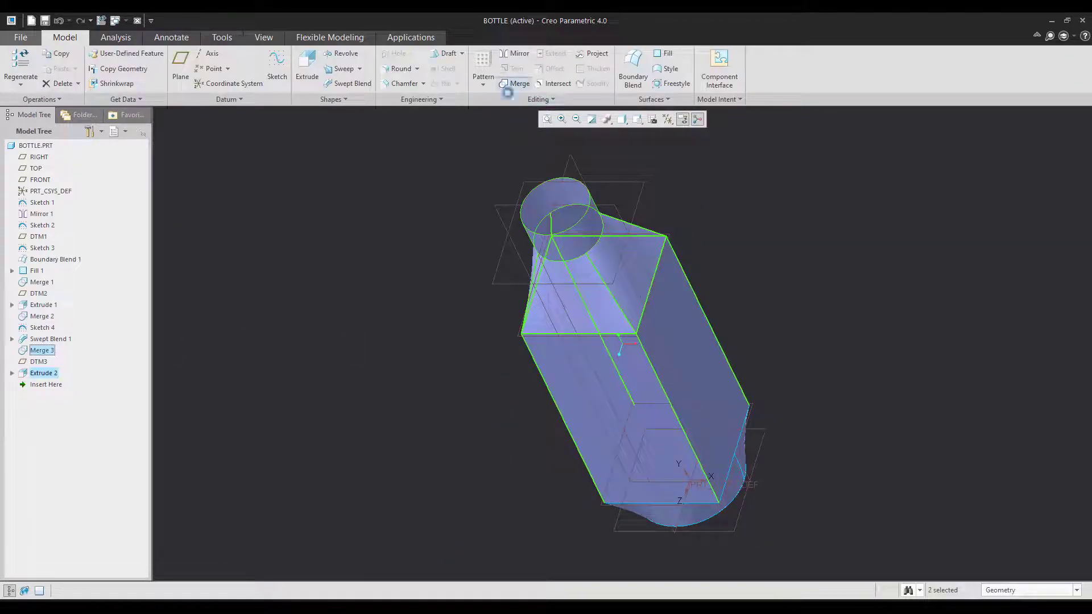
click(513, 83)
middle_click(391, 458)
middle_drag(391, 459, 538, 342)
middle_drag(455, 449, 693, 596)
- Start a round on the full circular edge between neck and shoulder, adding the square edge loop between shoulder and body
key(alt+Tab)
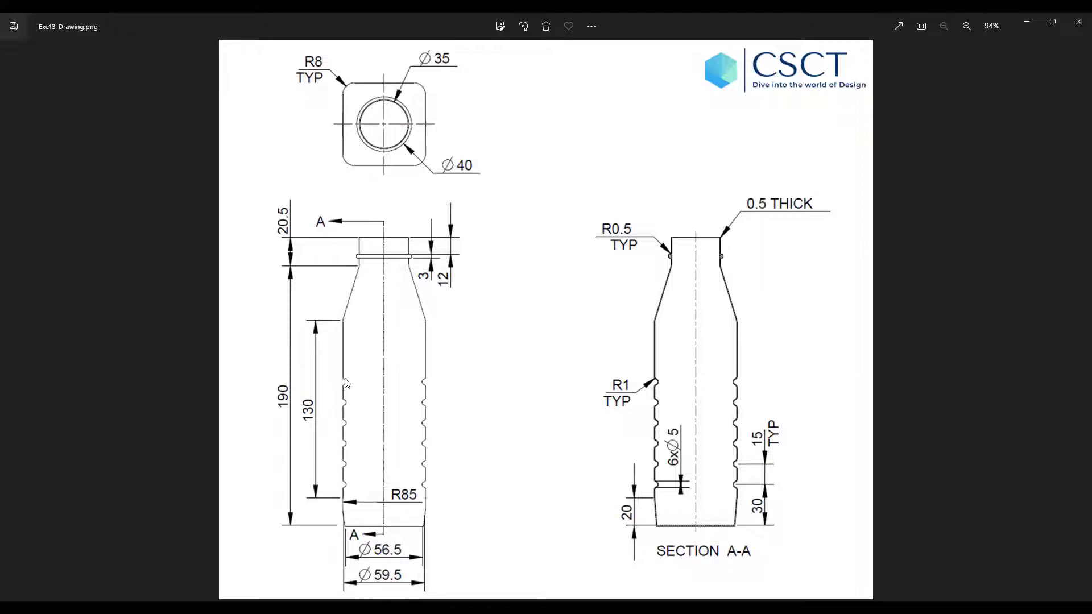
key(alt+Tab)
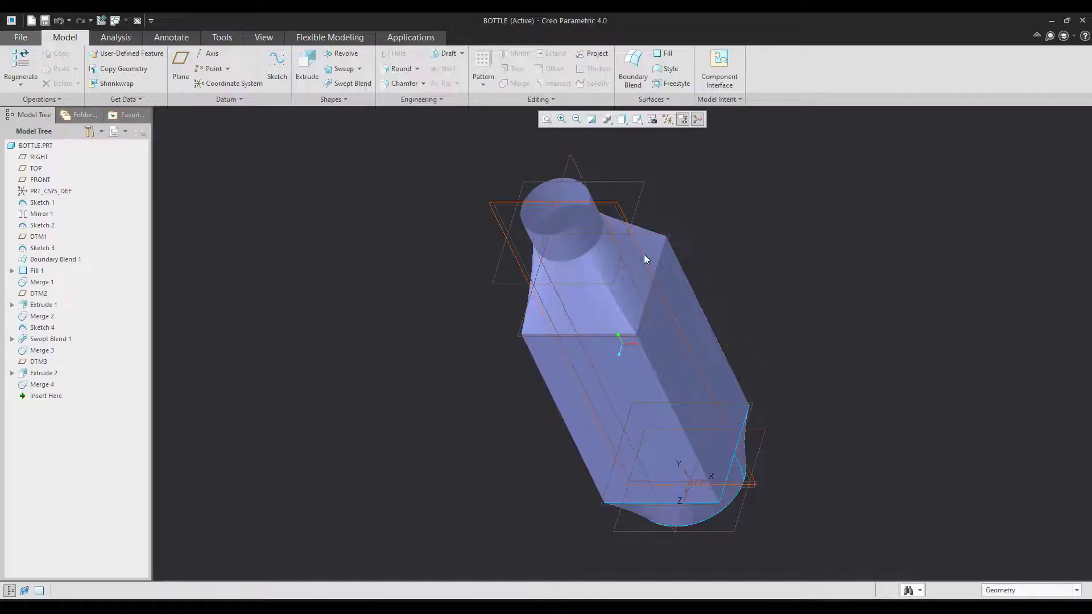
scroll(646, 256, up, 3)
click(405, 70)
scroll(578, 210, up, 3)
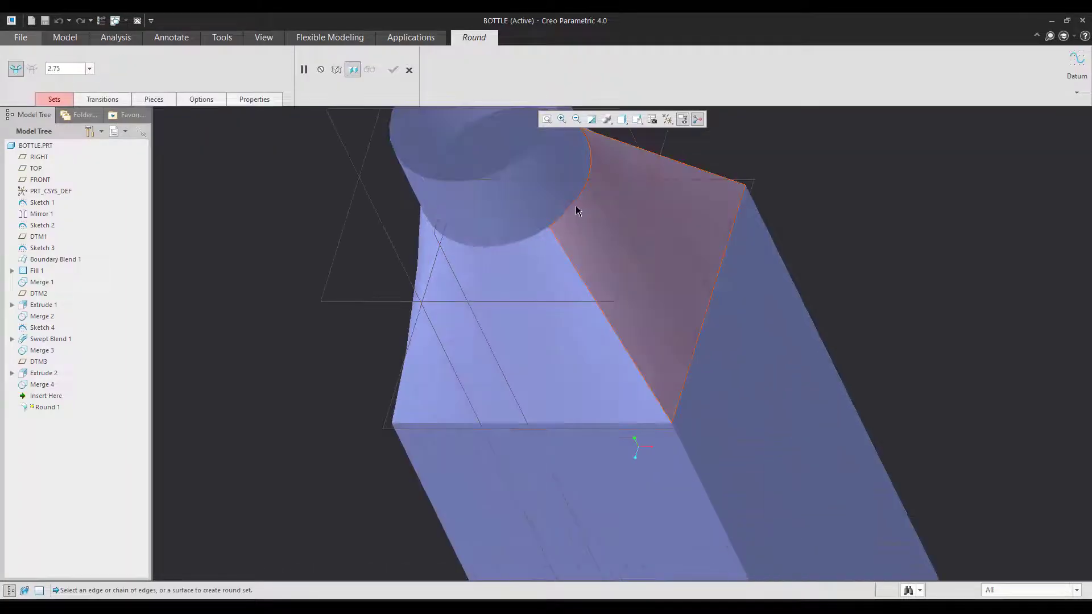
click(576, 204)
click(574, 202)
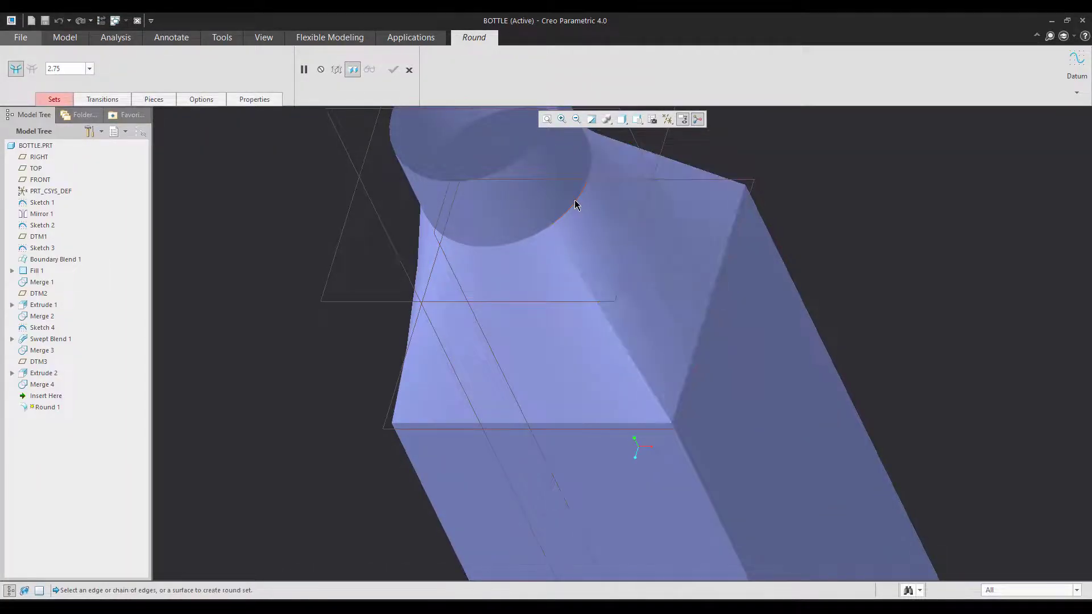
middle_drag(430, 283, 751, 319)
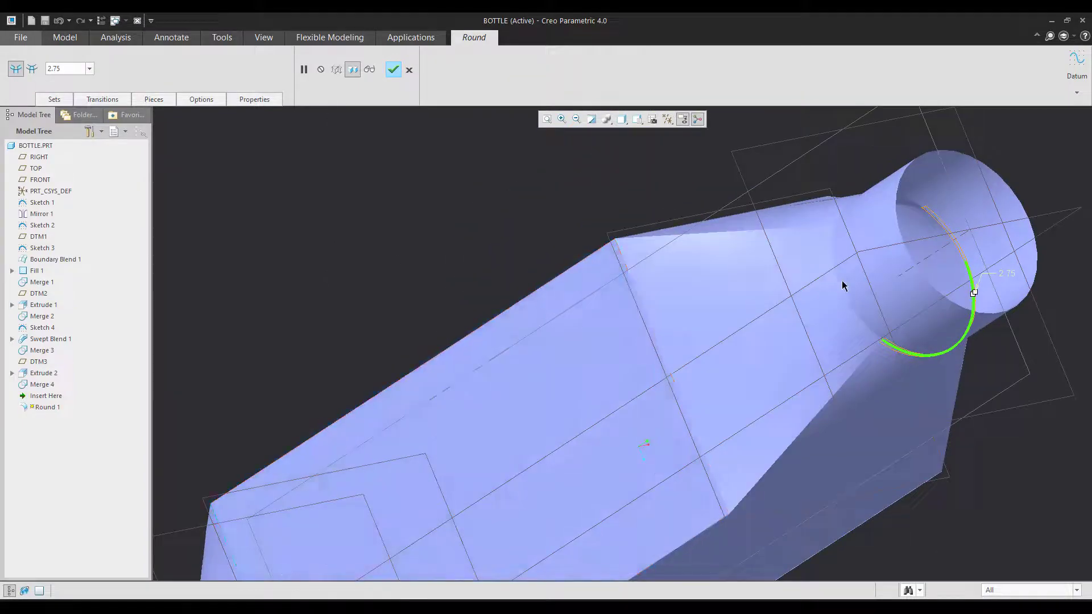
scroll(808, 211, down, 5)
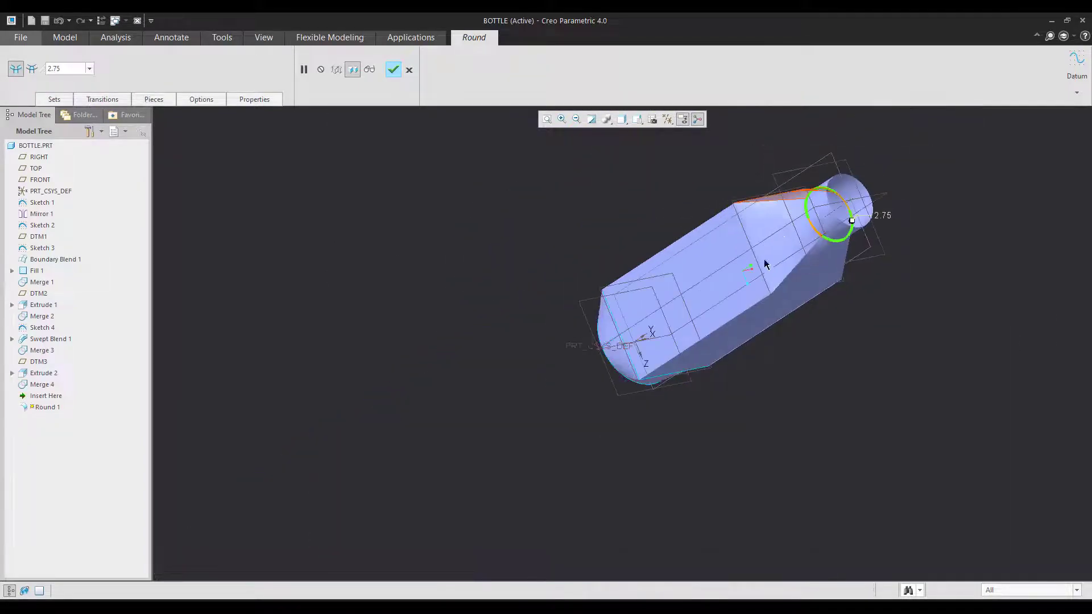
scroll(764, 263, up, 3)
ctrl+click(763, 264)
middle_drag(835, 308, 678, 145)
- Add the square edge loop between the body and the base to the same round set
scroll(846, 497, up, 4)
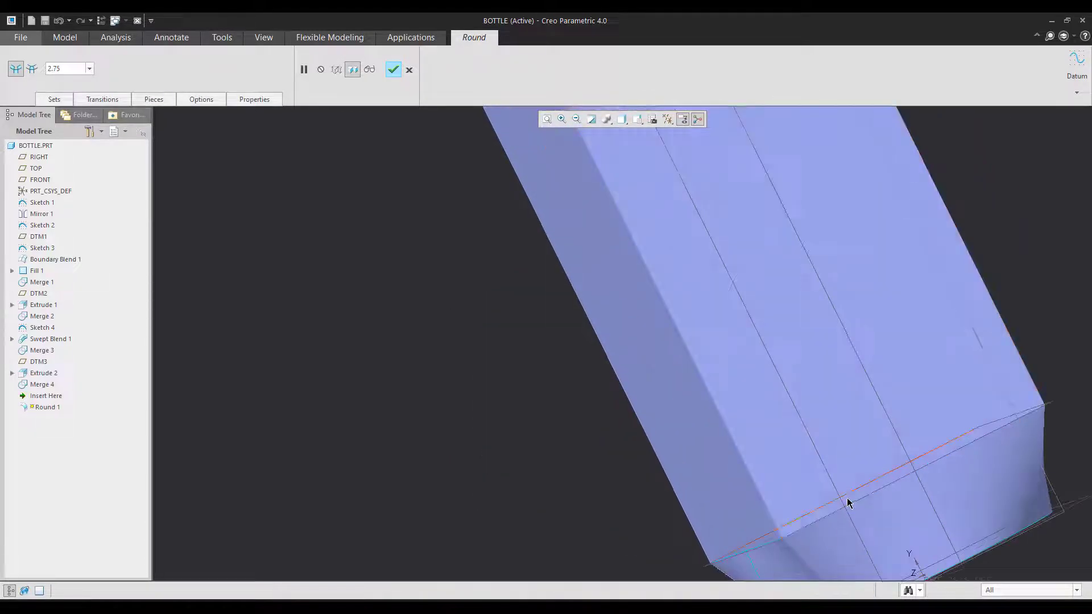
ctrl+click(760, 547)
middle_drag(614, 461, 829, 480)
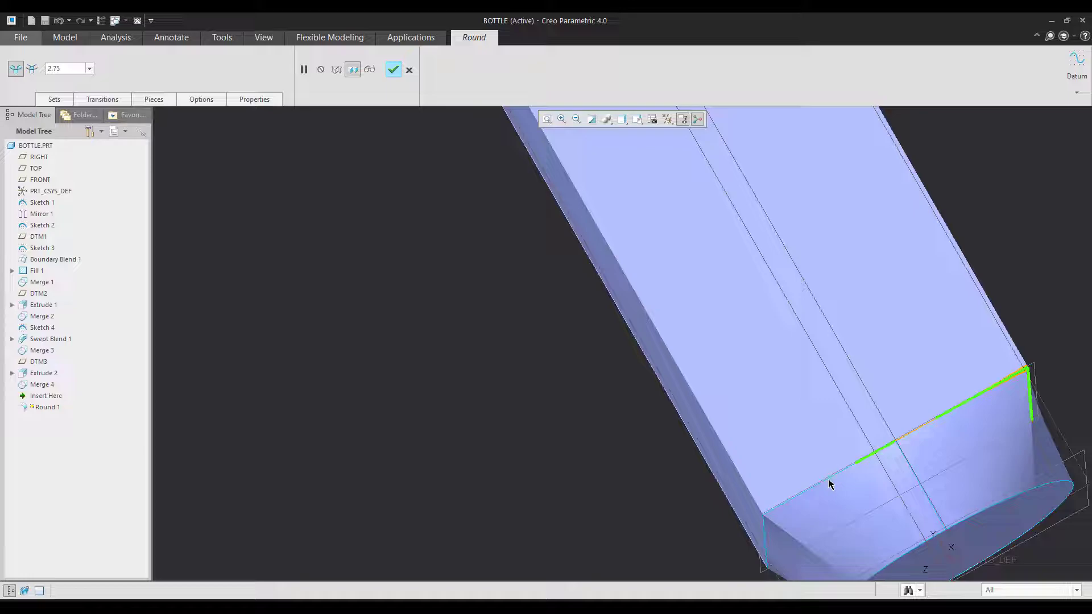
middle_drag(543, 404, 827, 385)
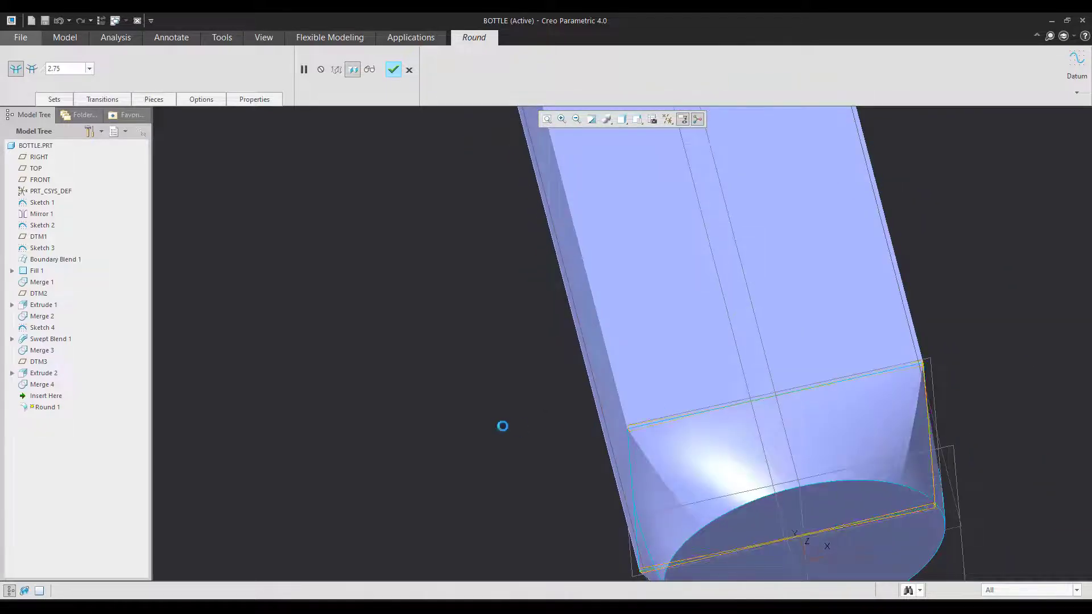
middle_drag(650, 384, 589, 495)
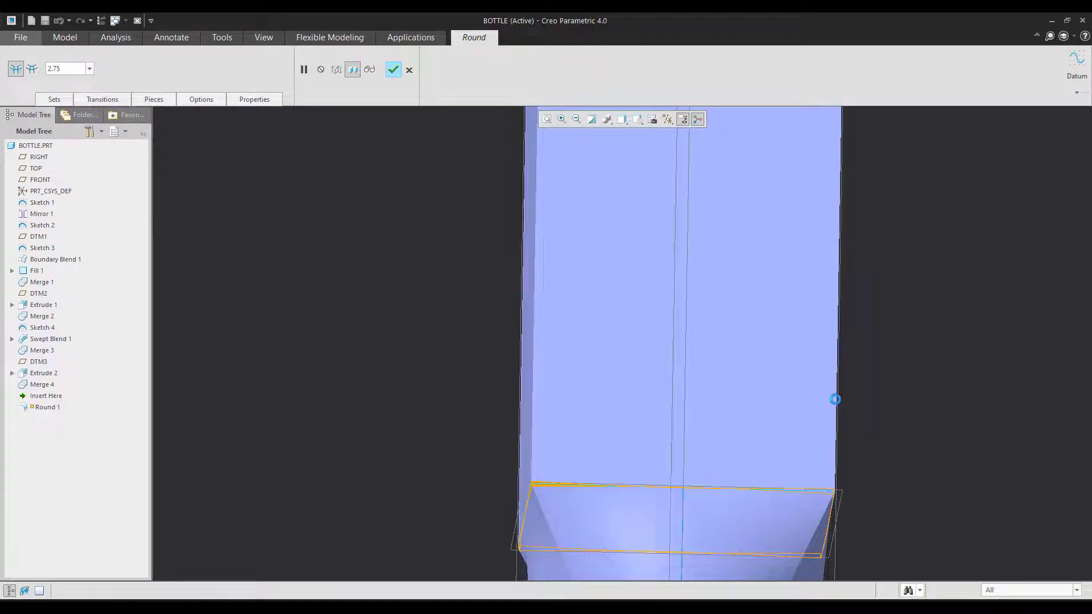
key(ctrl+d)
- Set the round radius to 8, as given in the drawing, and complete the round
key(alt+Tab)
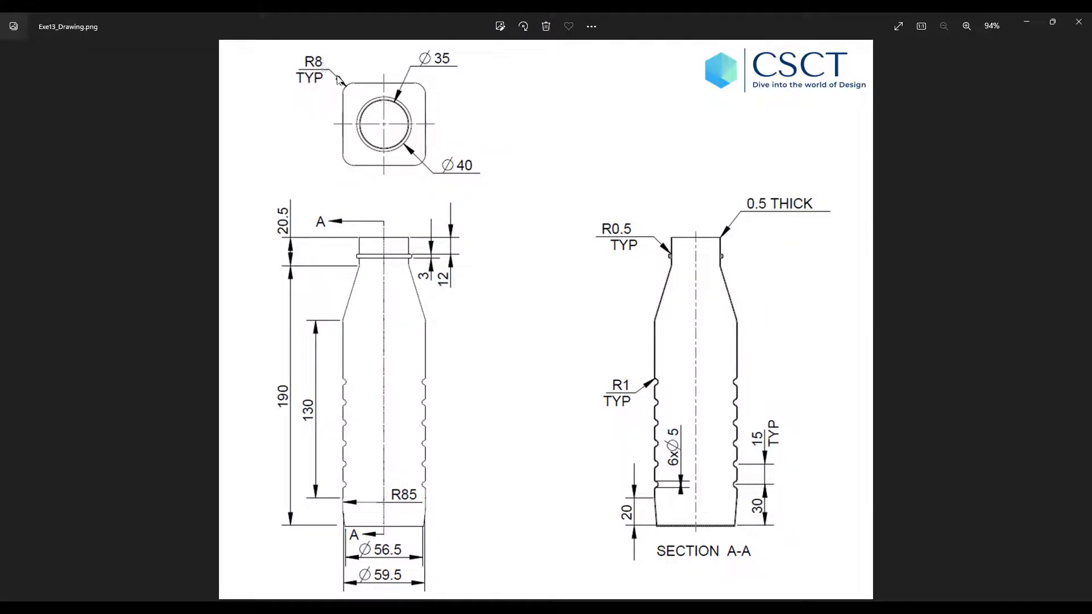
key(alt+Tab)
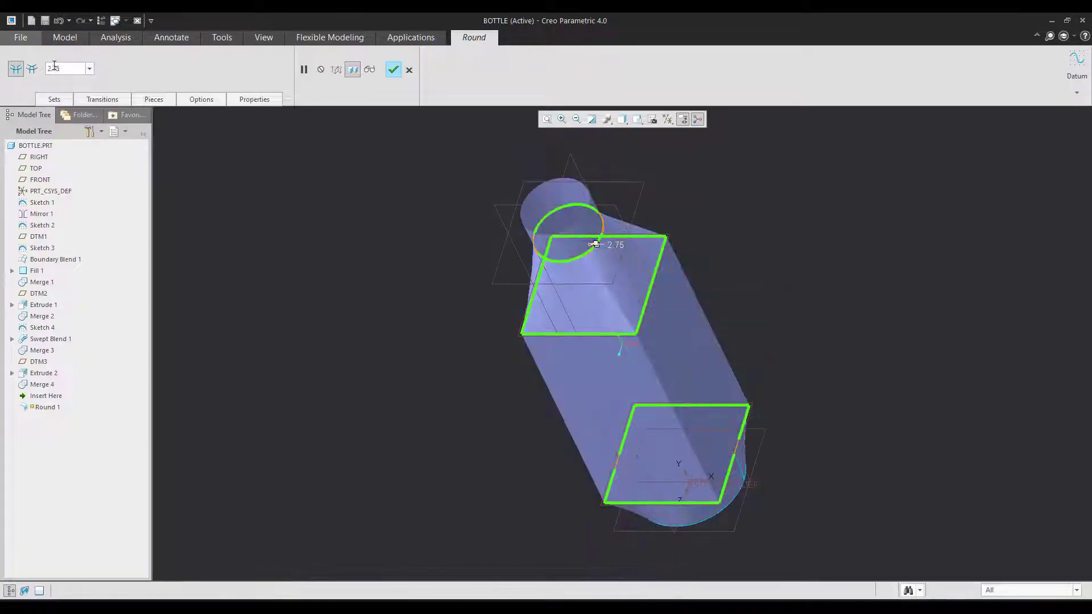
text(8)
key(Return)
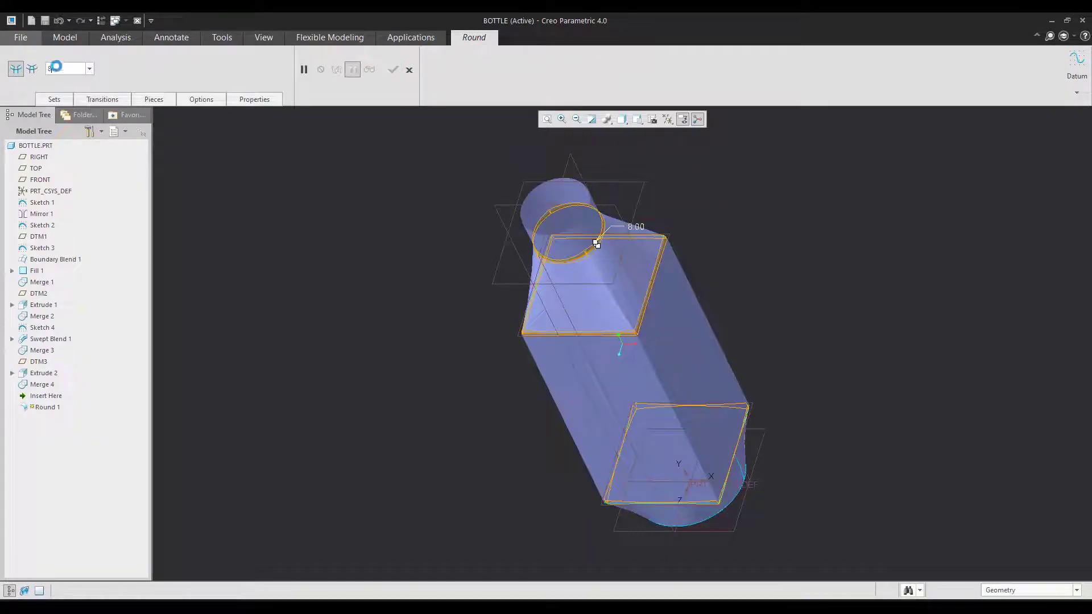
middle_click(391, 333)
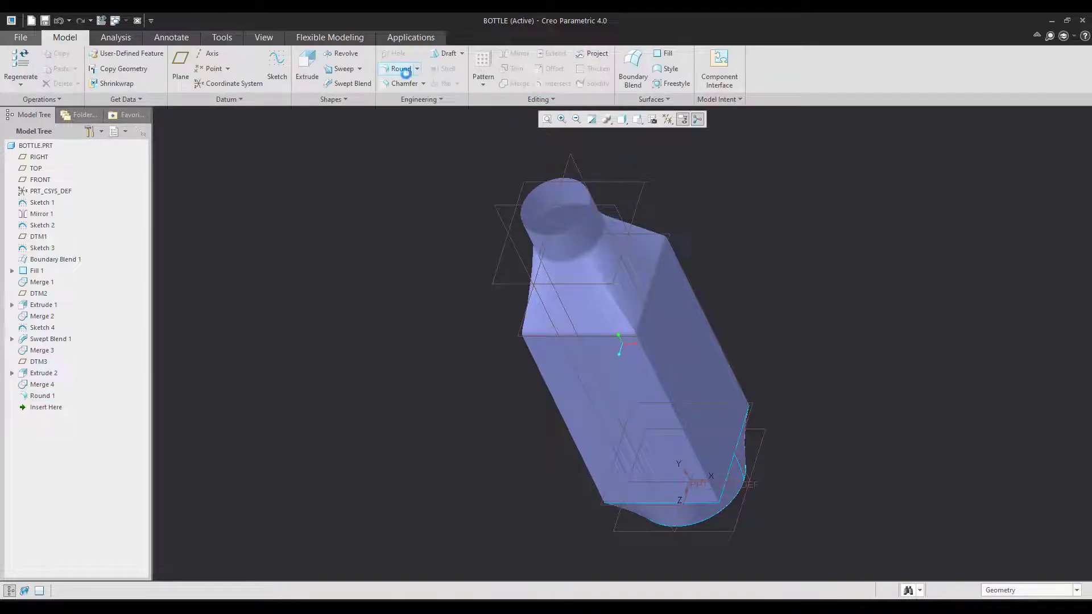
- Round the lengthwise corner edges running along the shoulder, body and base with a radius of 8
click(405, 72)
click(612, 296)
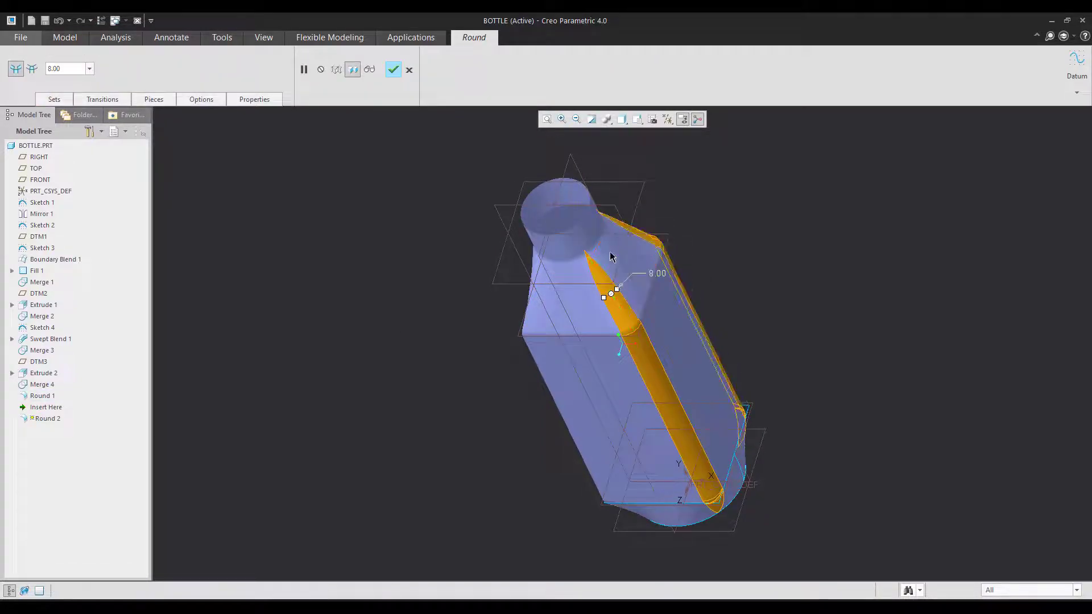
middle_drag(432, 313, 629, 237)
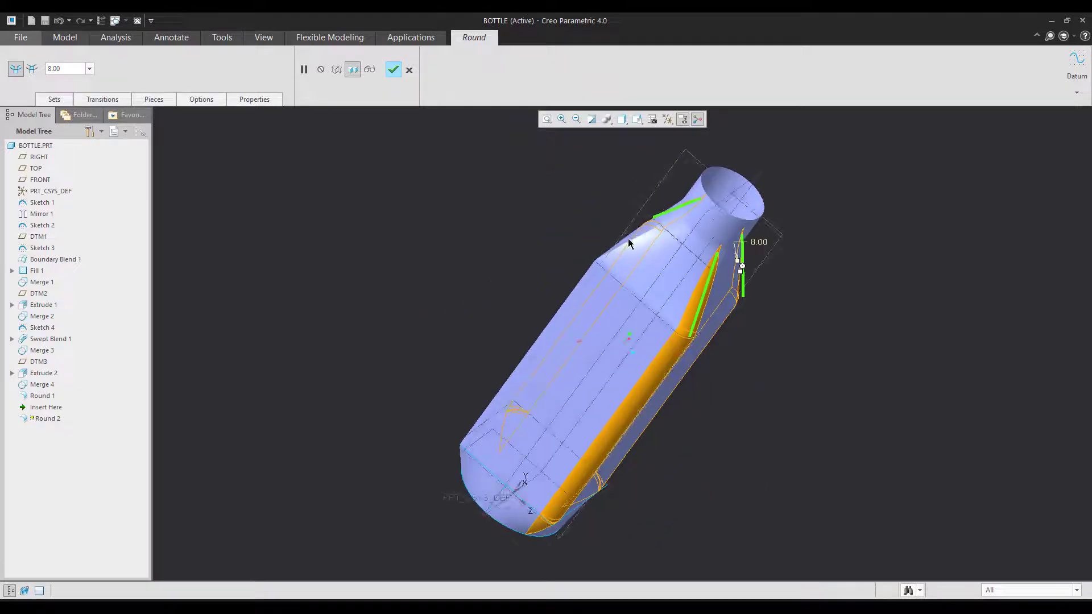
middle_click(859, 358)
middle_drag(860, 355, 802, 392)
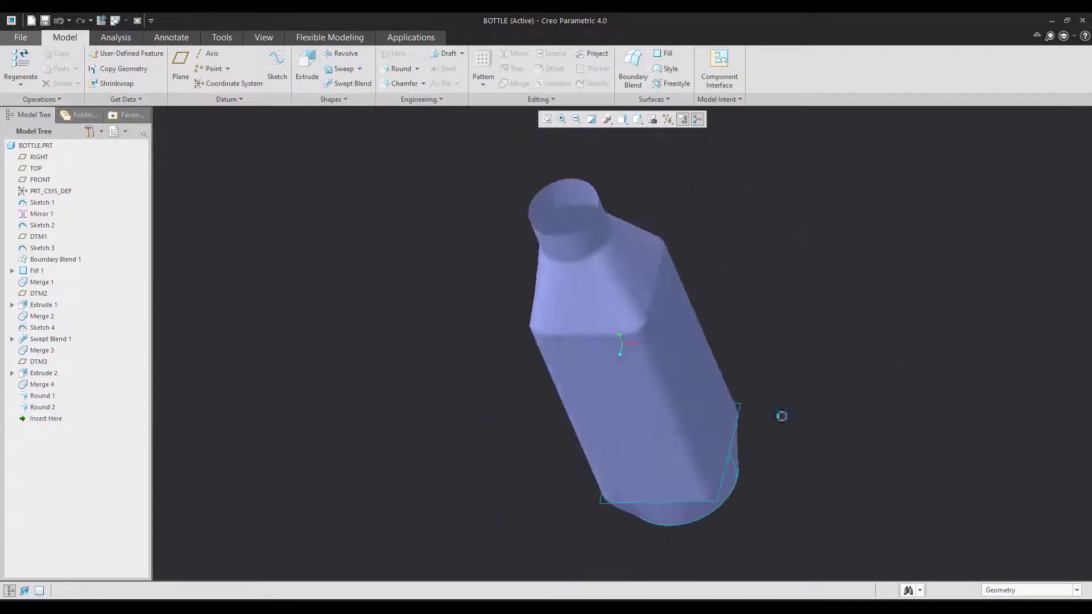
- Create a datum plane offset 30 upward from the TOP plane, following the lowest groove height in the drawing
click(676, 597)
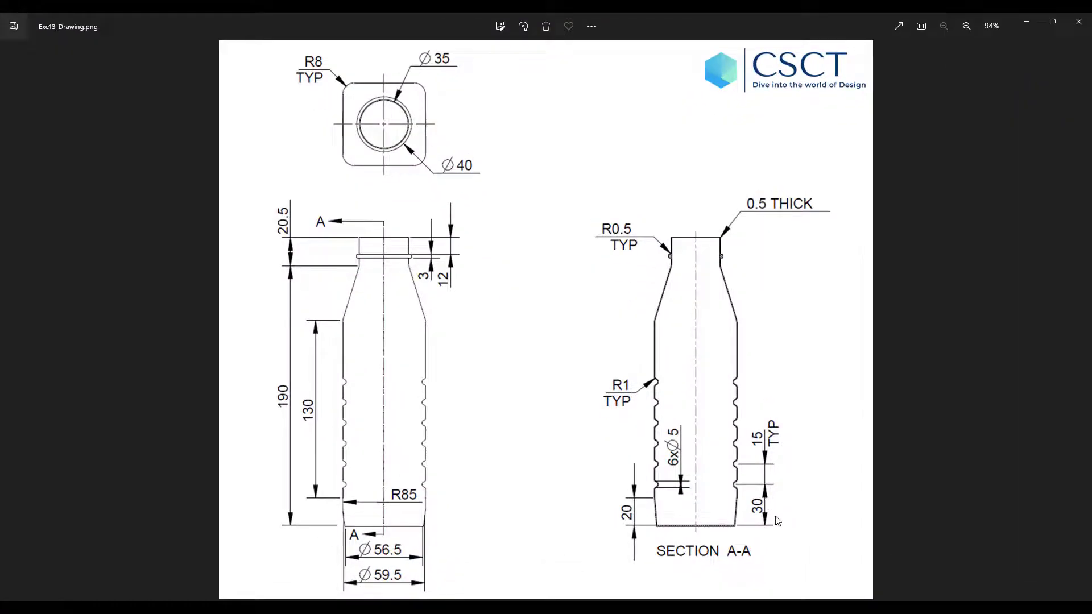
key(alt+Tab)
click(735, 535)
click(180, 67)
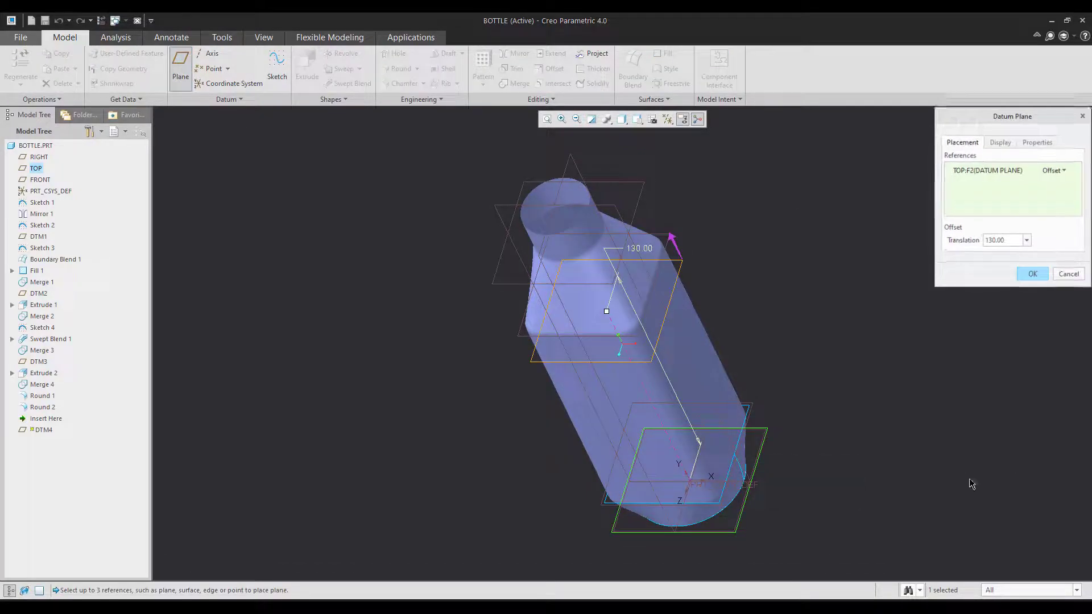
text(30)
key(Return)
double_click(638, 250)
text(30)
key(Return)
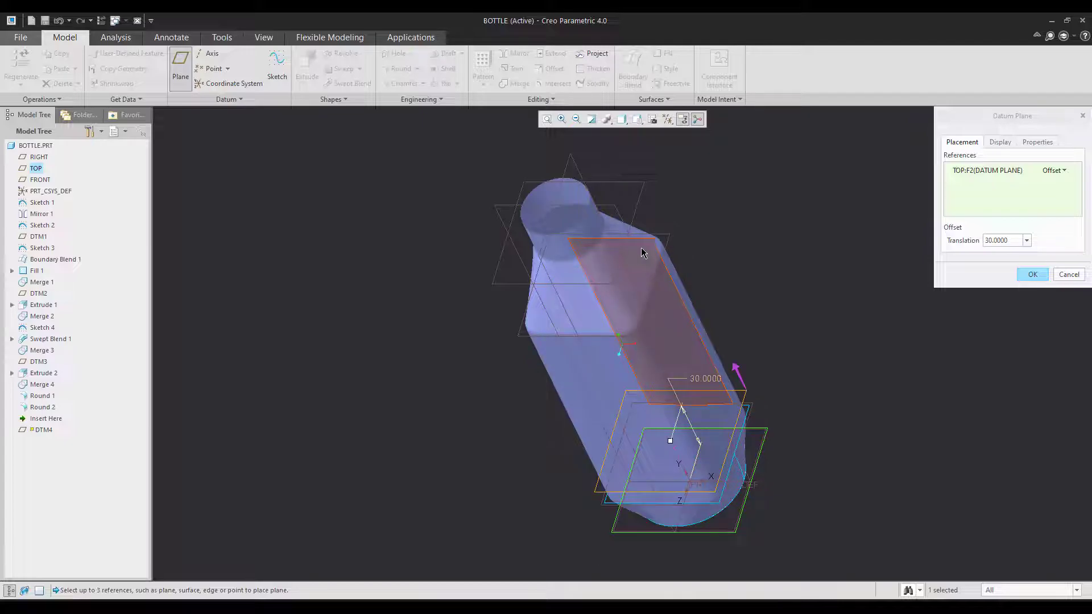
middle_click(771, 291)
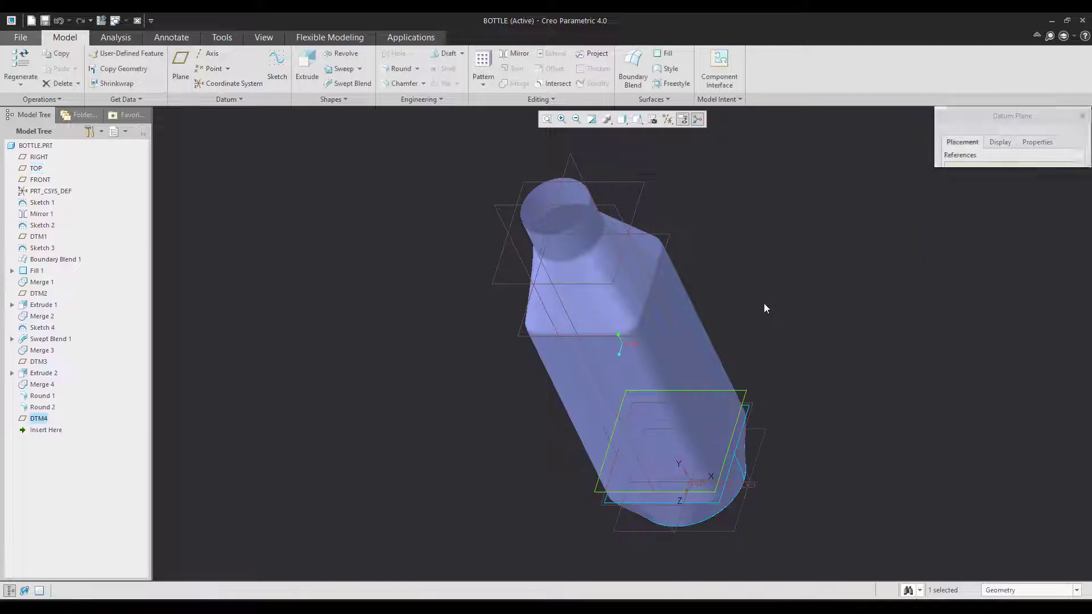
- Sketch on the plane offset 30 from TOP and project the body's upper straight edge and its two adjoining corner arcs
click(278, 74)
click(653, 120)
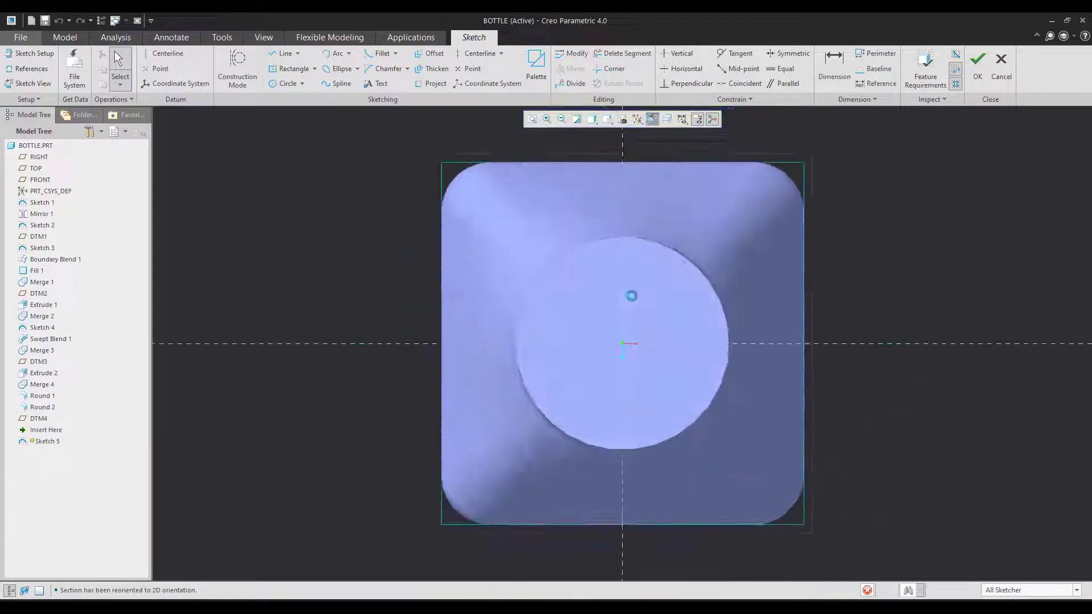
click(787, 607)
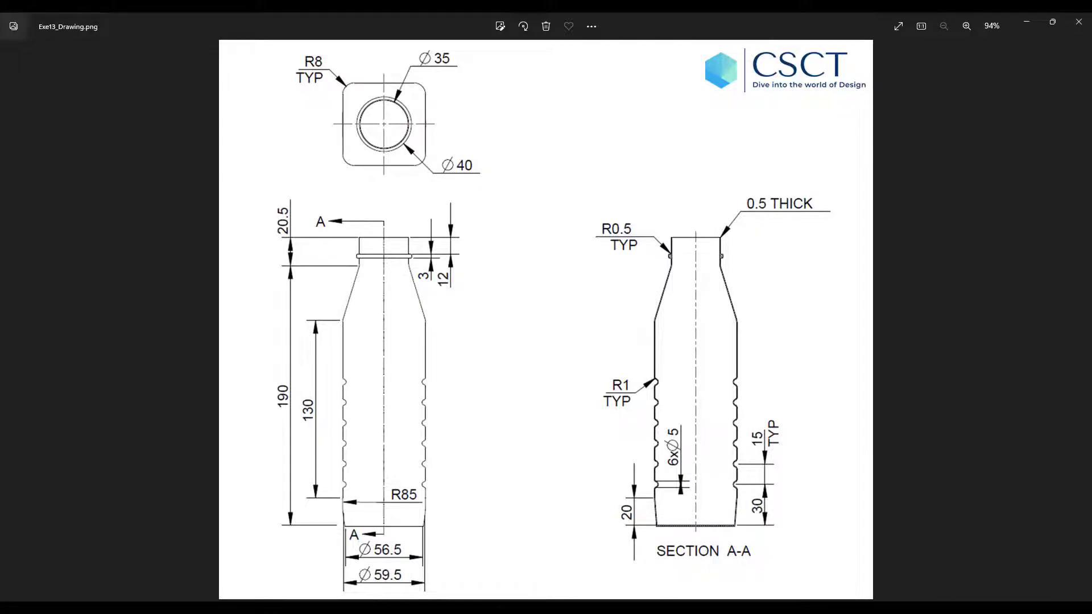
click(802, 606)
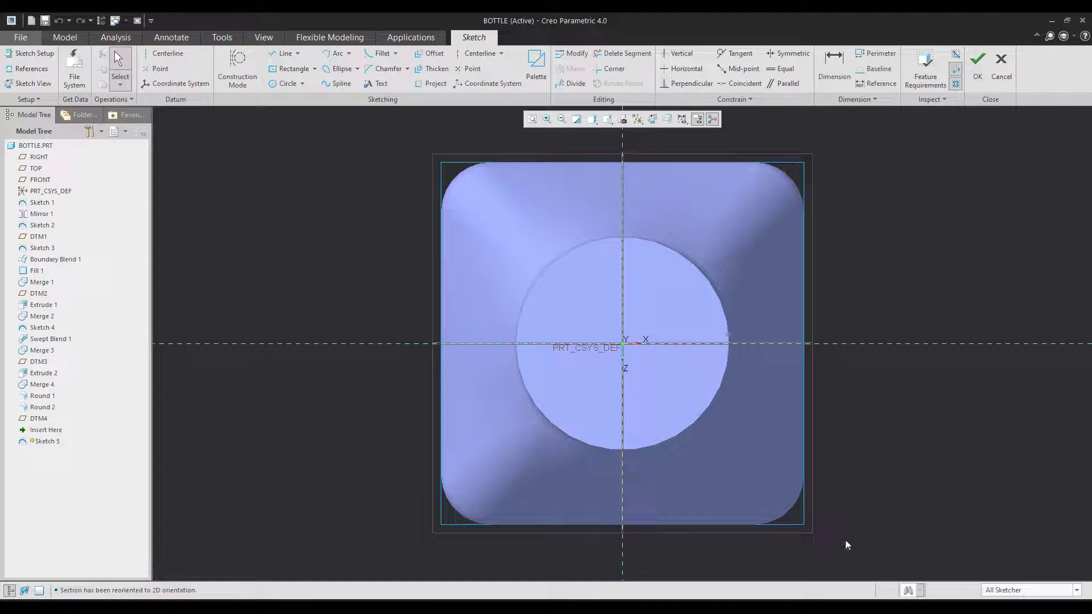
click(429, 85)
click(454, 176)
click(560, 163)
click(796, 182)
scroll(780, 300, up, 2)
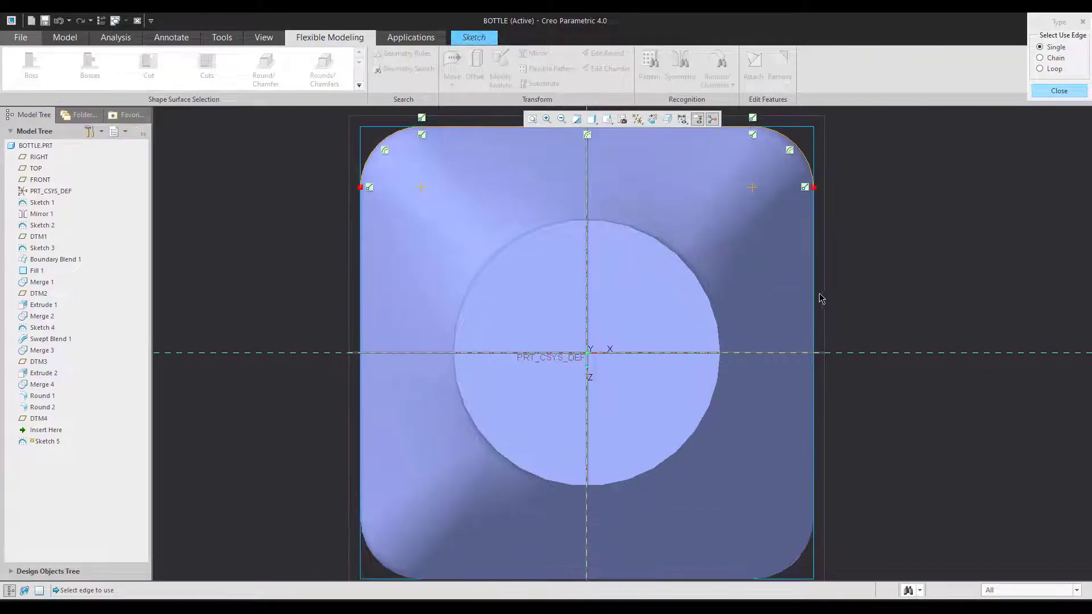
- Project the remaining body edges and corner arcs to close the rounded-square loop, and complete the sketch
click(810, 289)
key(ctrl+z)
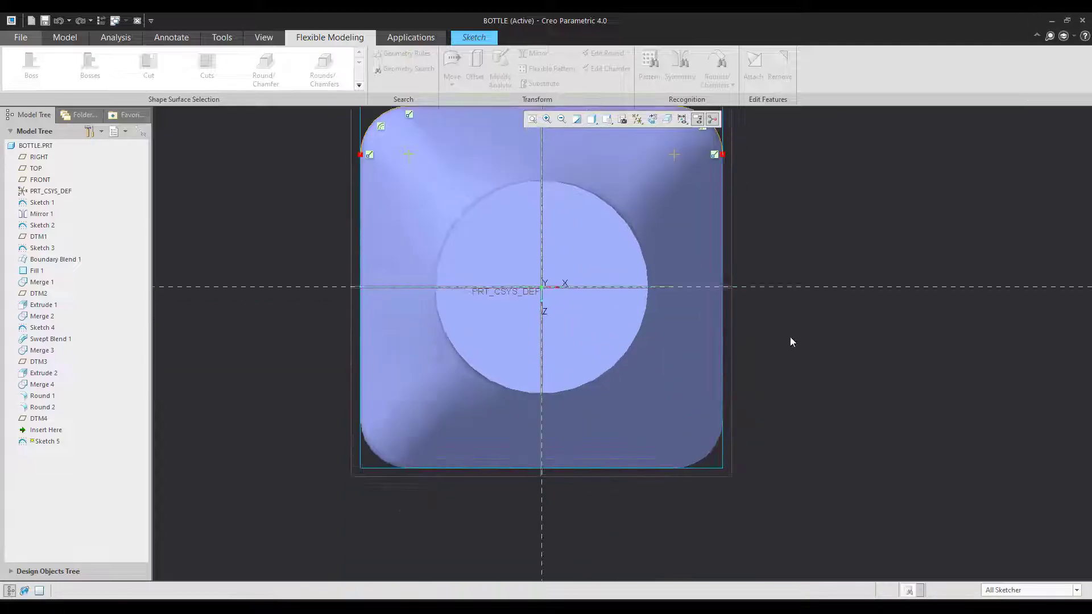
click(478, 38)
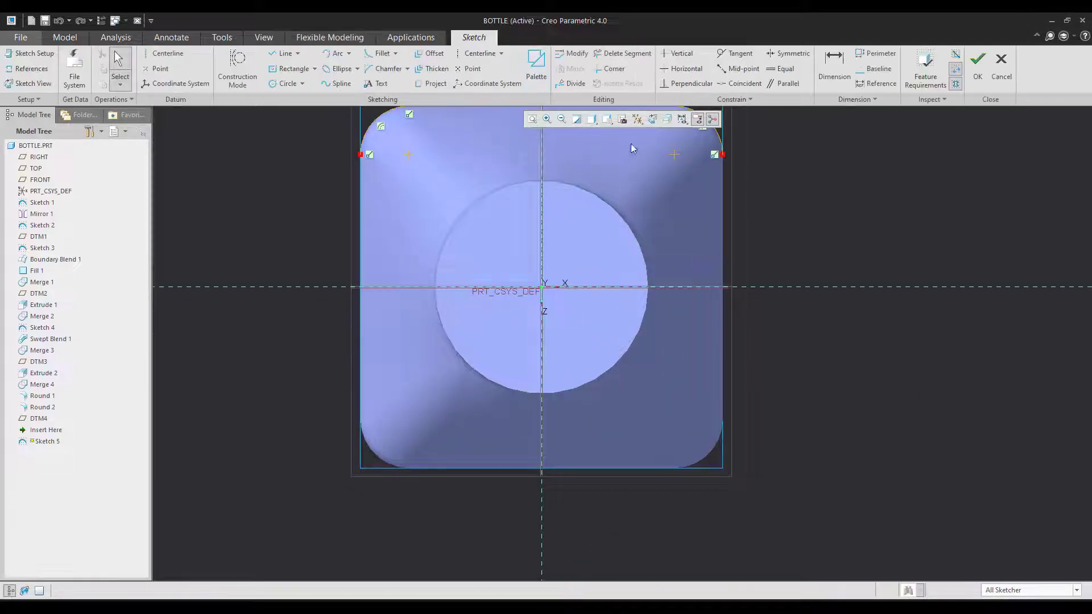
click(723, 247)
click(716, 458)
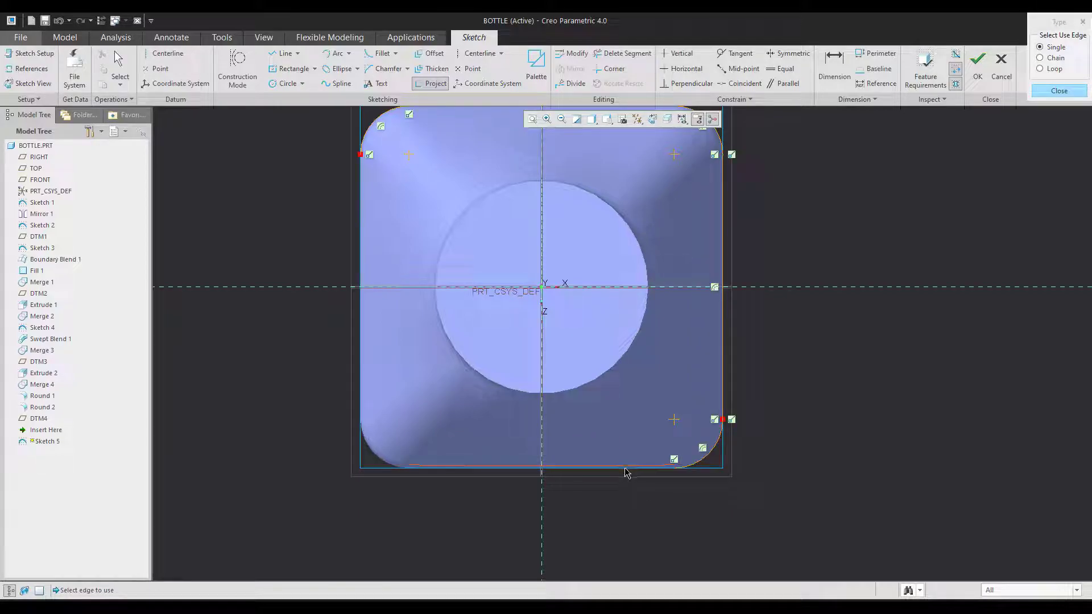
click(626, 468)
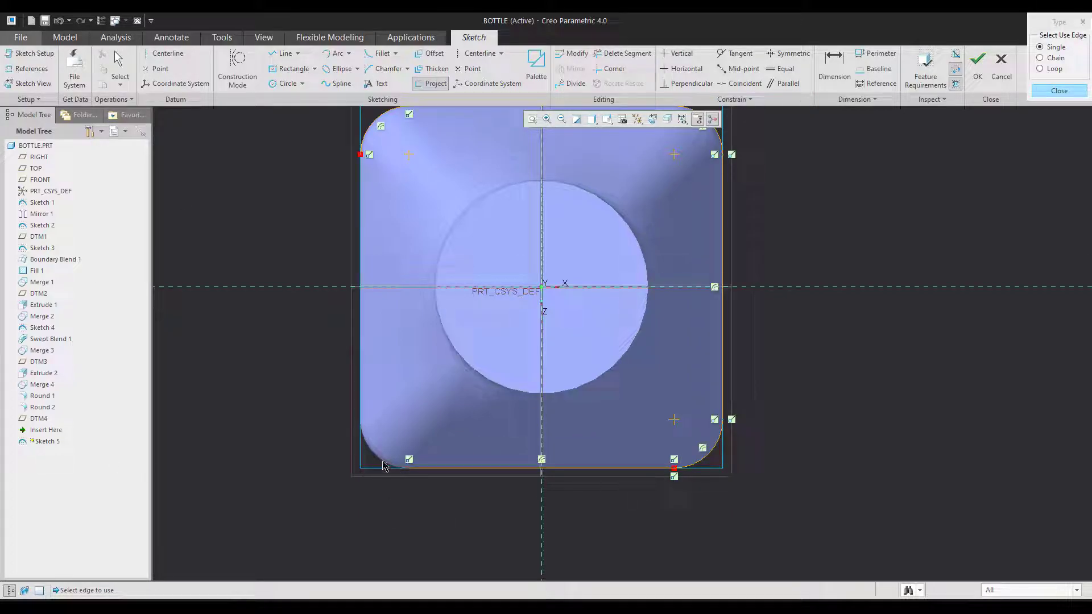
click(373, 453)
click(360, 365)
middle_click(876, 382)
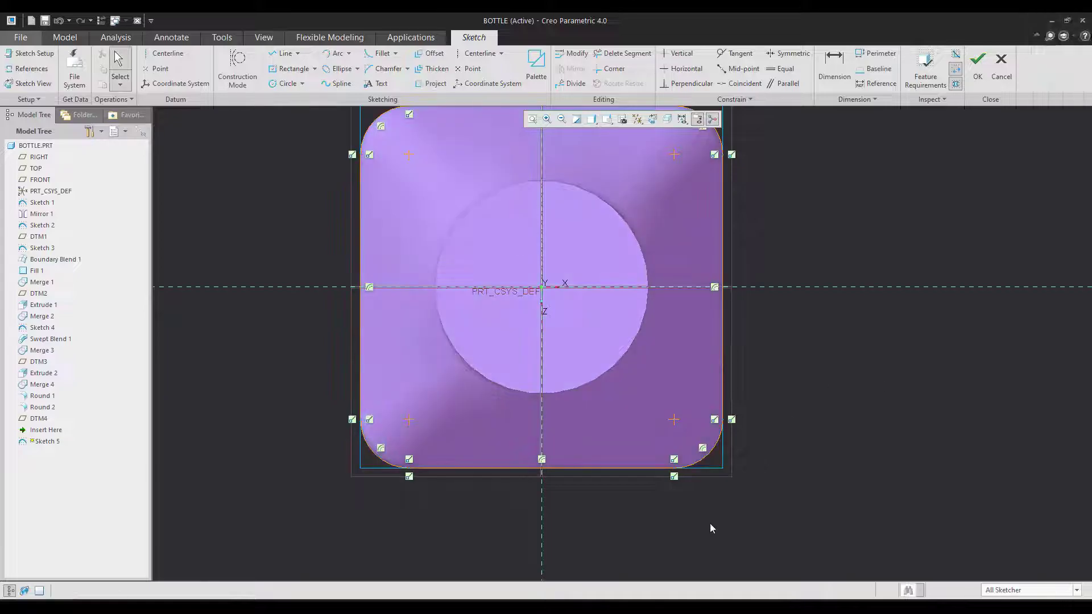
mouse_move(711, 528)
middle_down()
mouse_move(899, 127)
mouse_move(930, 193)
middle_up()
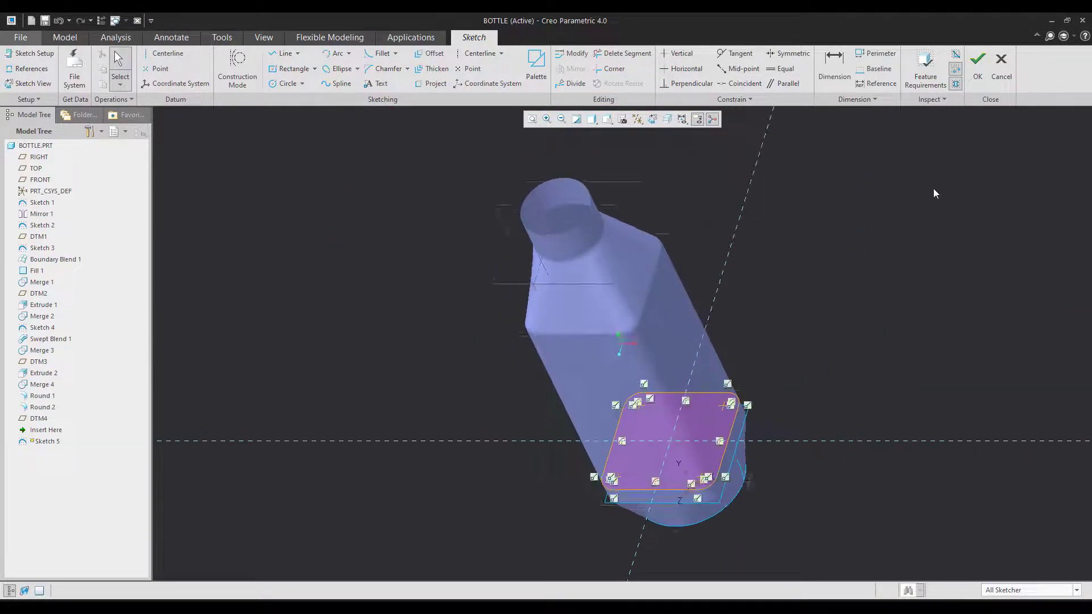
click(978, 59)
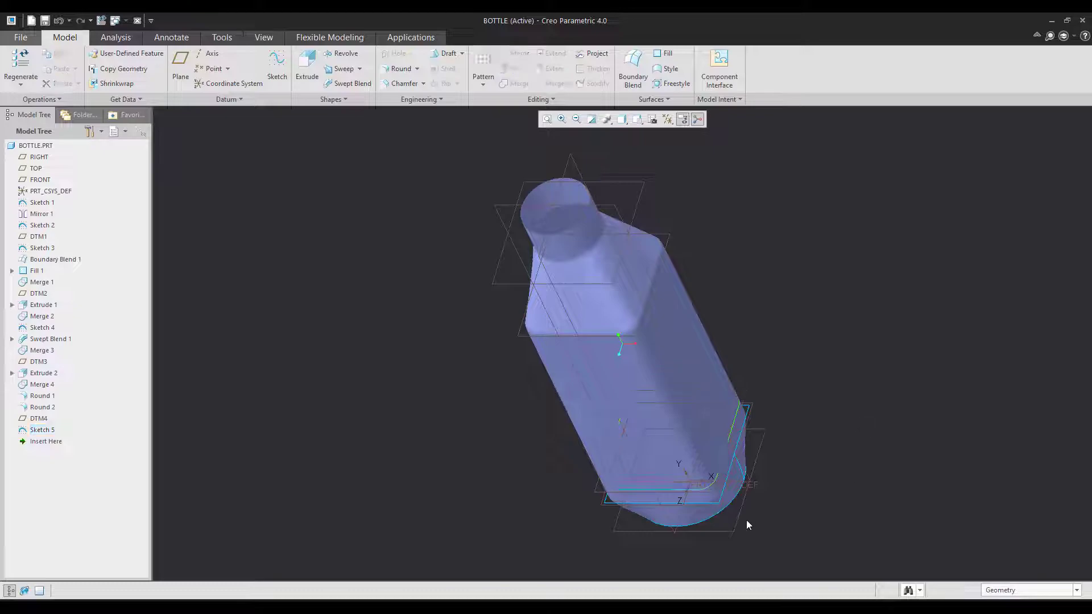
- Sweep a circular section as a surface around the rounded-square loop, centred on the path with the drawing's groove diameter of 5
scroll(749, 530, down, 5)
click(705, 397)
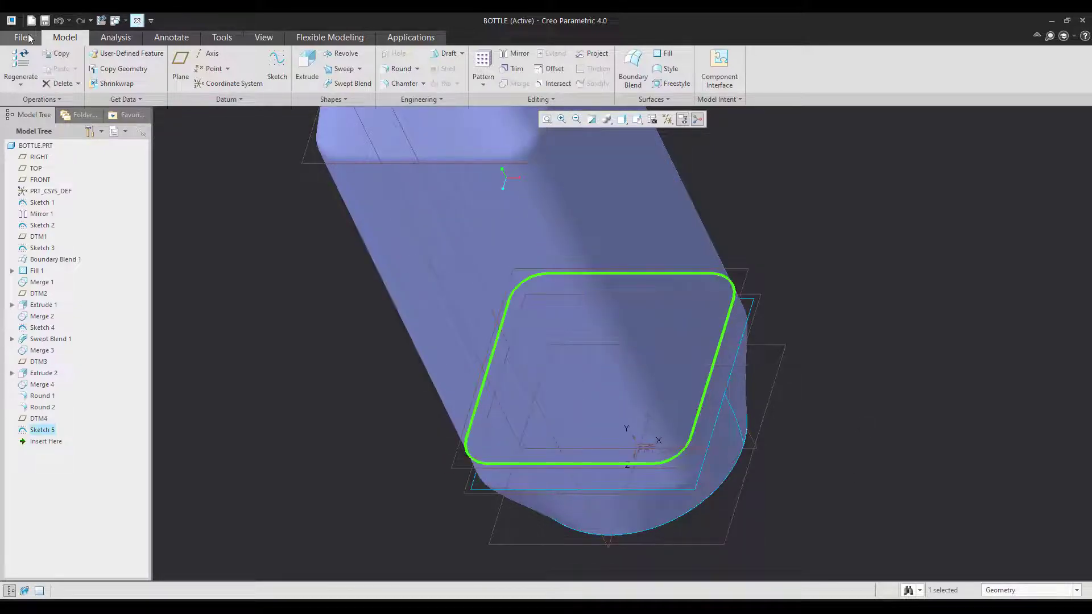
click(329, 70)
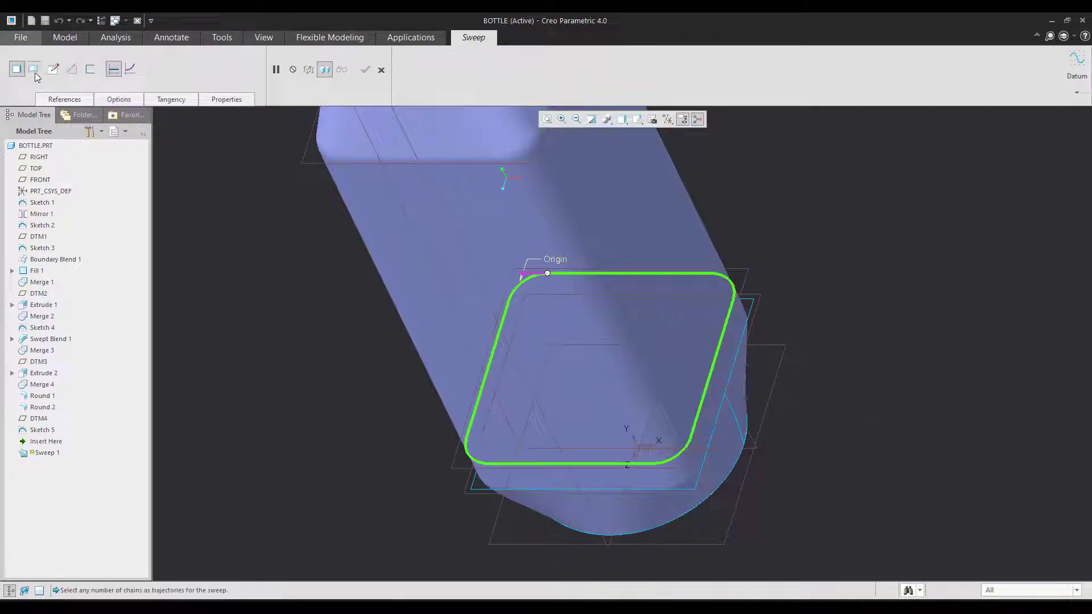
click(53, 69)
click(653, 121)
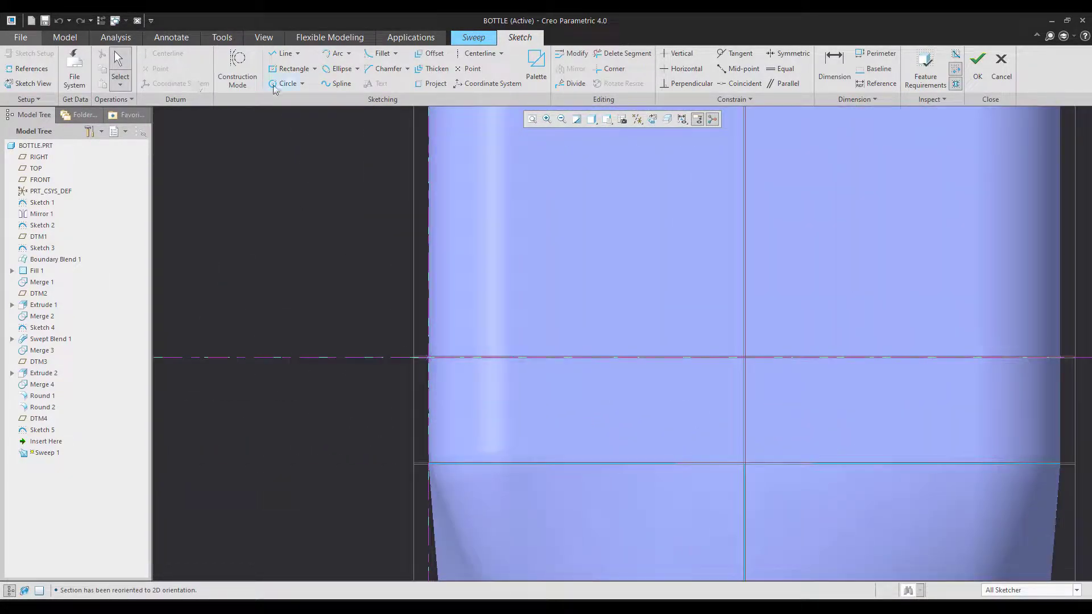
click(273, 85)
click(429, 358)
click(458, 380)
middle_click(525, 397)
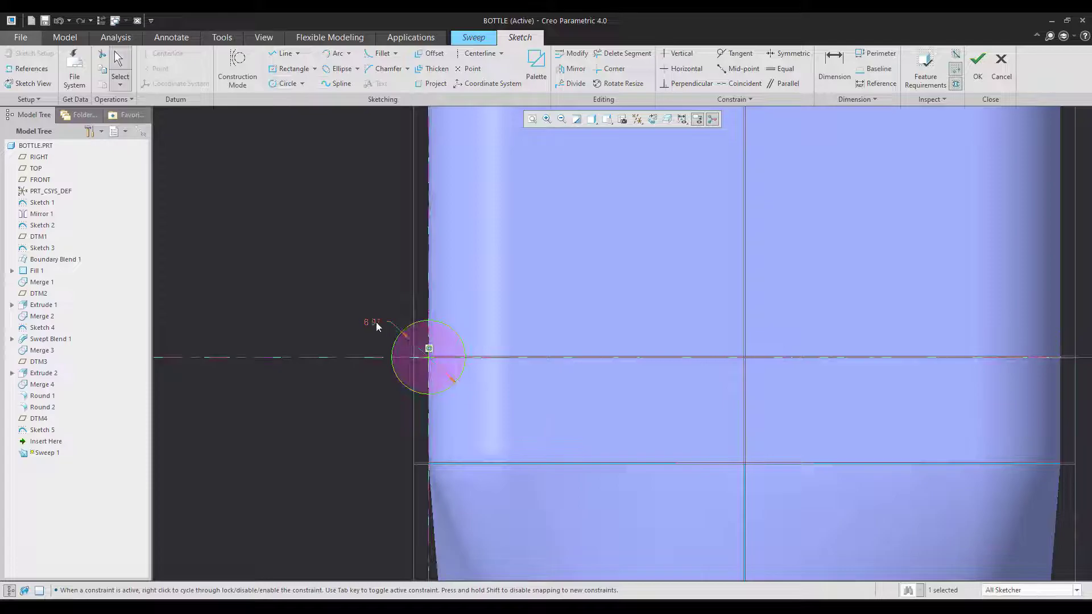
middle_drag(377, 324, 540, 483)
click(978, 78)
middle_click(811, 429)
scroll(789, 306, up, 2)
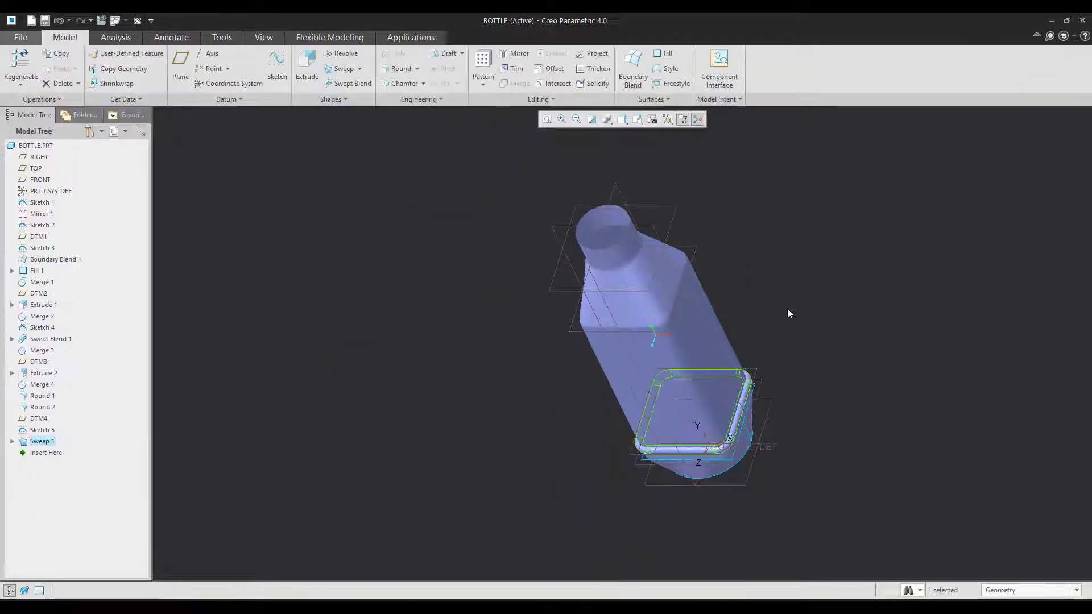
scroll(767, 435, down, 3)
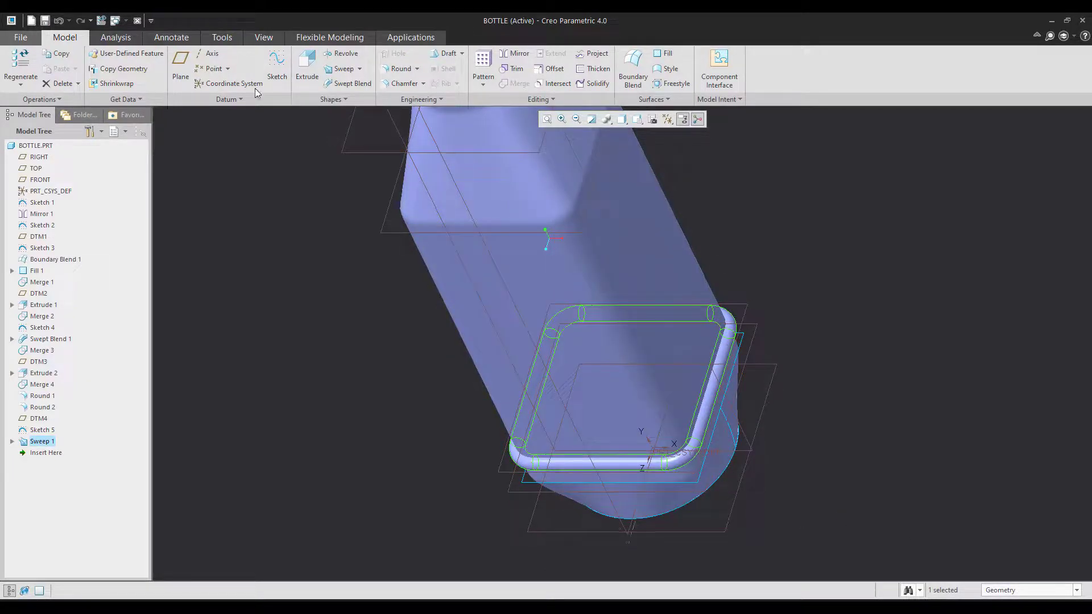
- Check the groove details in the drawing and merge the swept ring with the bottle quilt
click(344, 449)
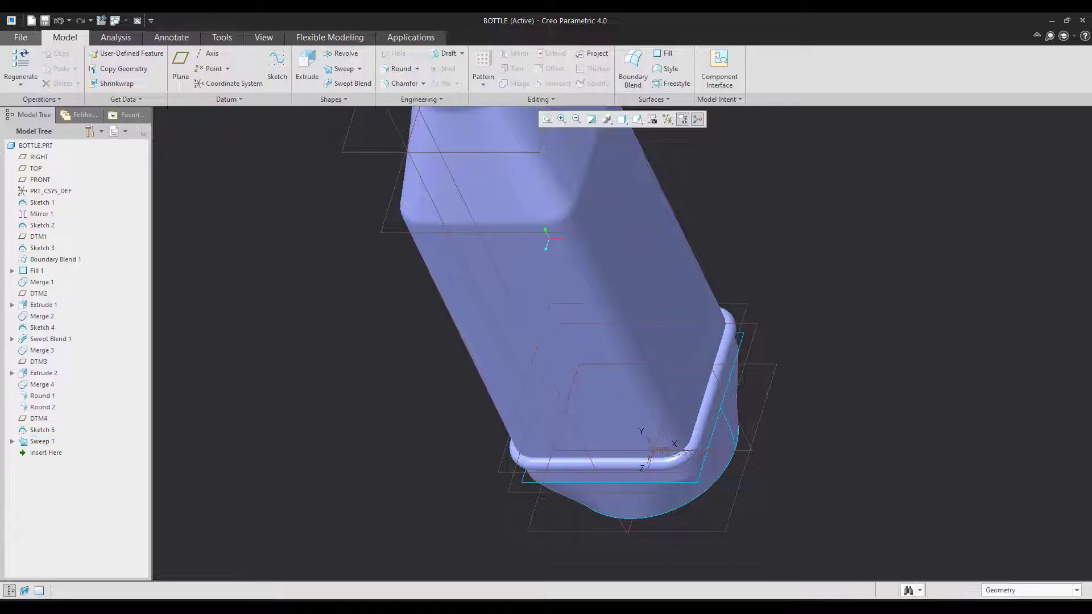
key(alt+Tab)
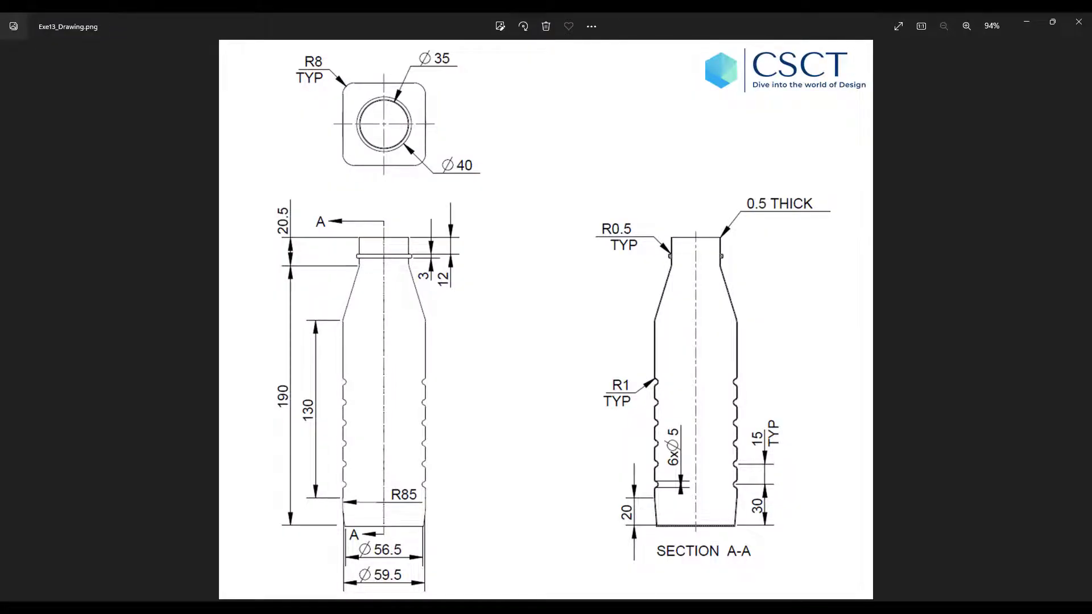
key(alt+Tab)
click(40, 442)
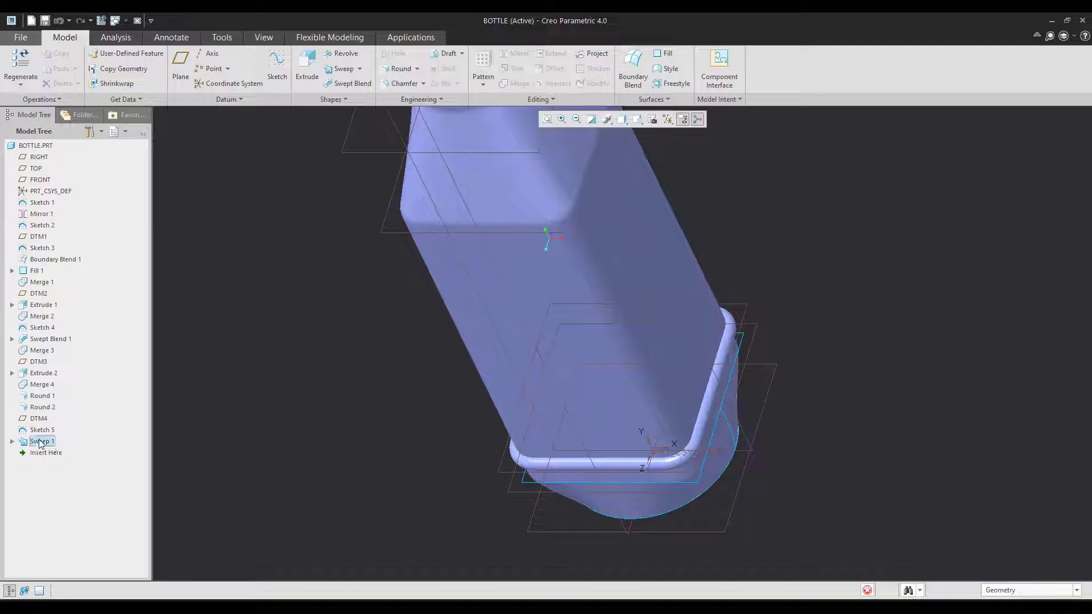
ctrl+click(42, 385)
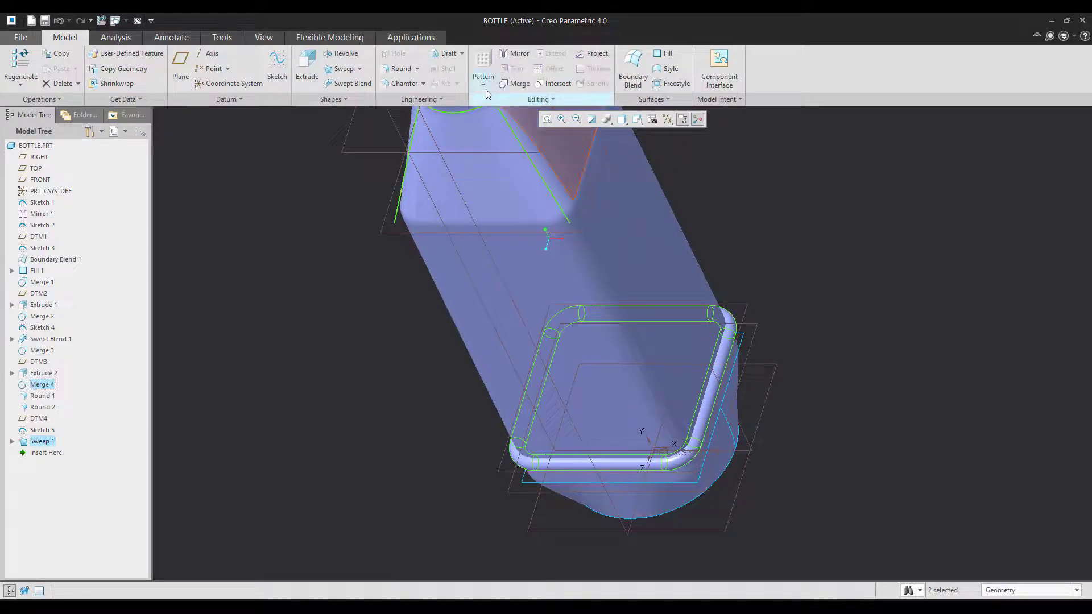
click(515, 83)
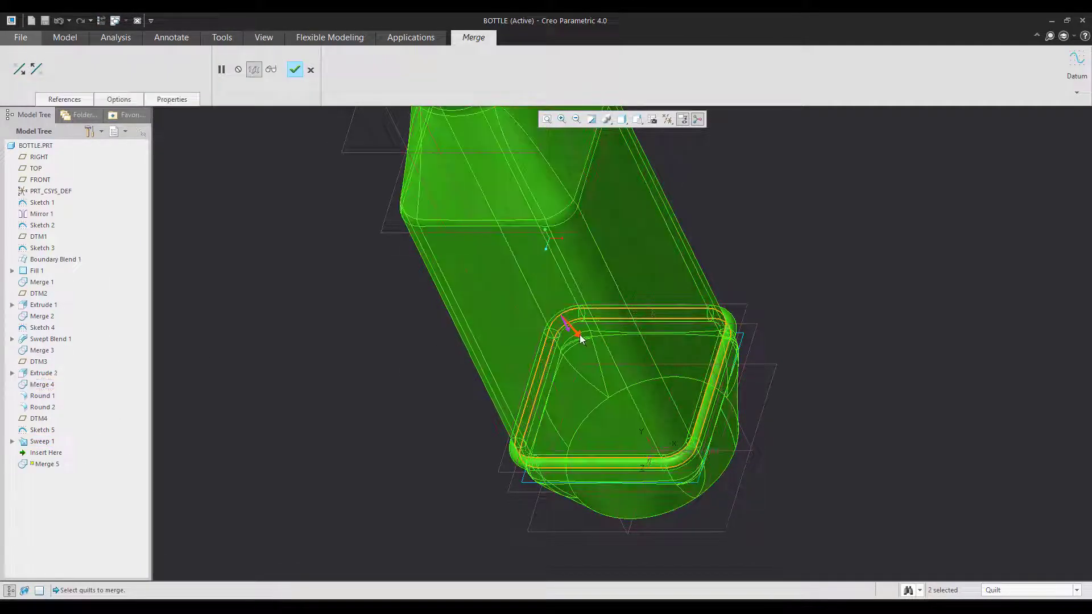
middle_click(359, 364)
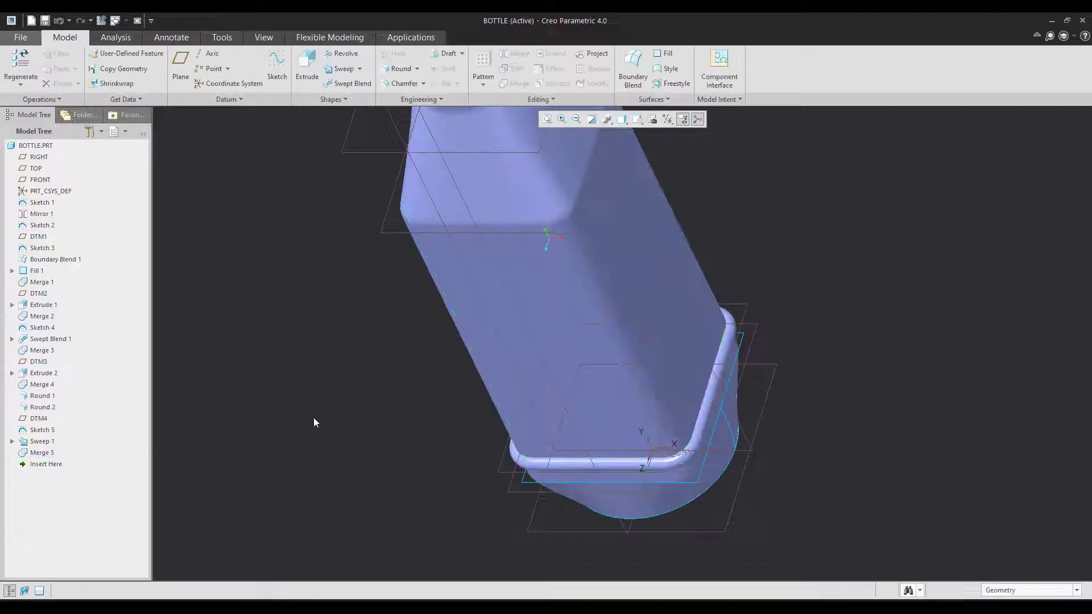
- Redefine the ring's merge with the kept side changed so that the ring cuts an inward groove into the body
right_click(43, 453)
click(47, 405)
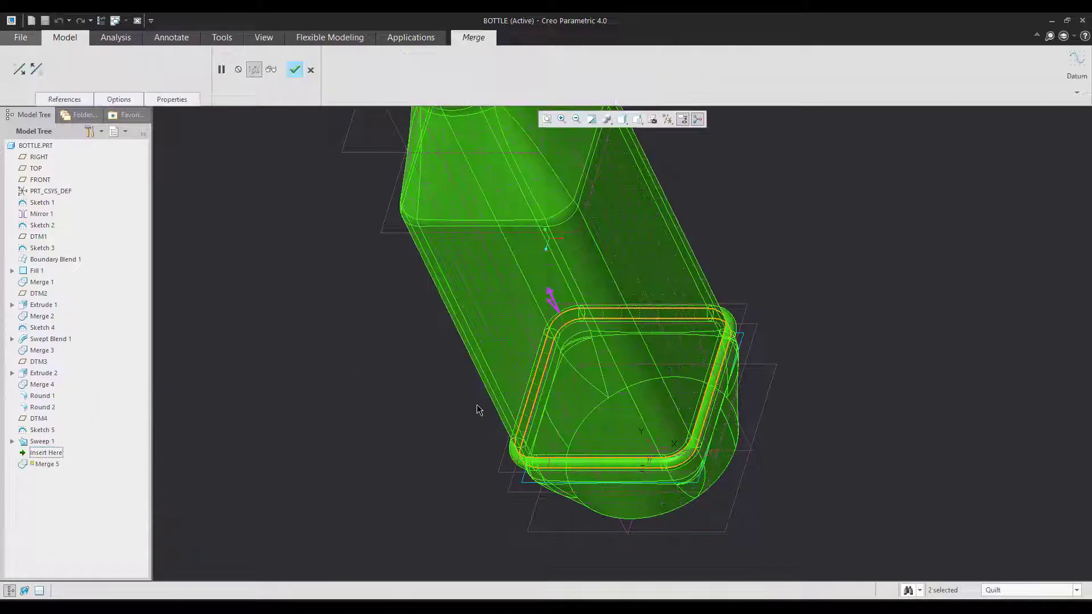
middle_click(344, 420)
middle_drag(344, 419, 754, 449)
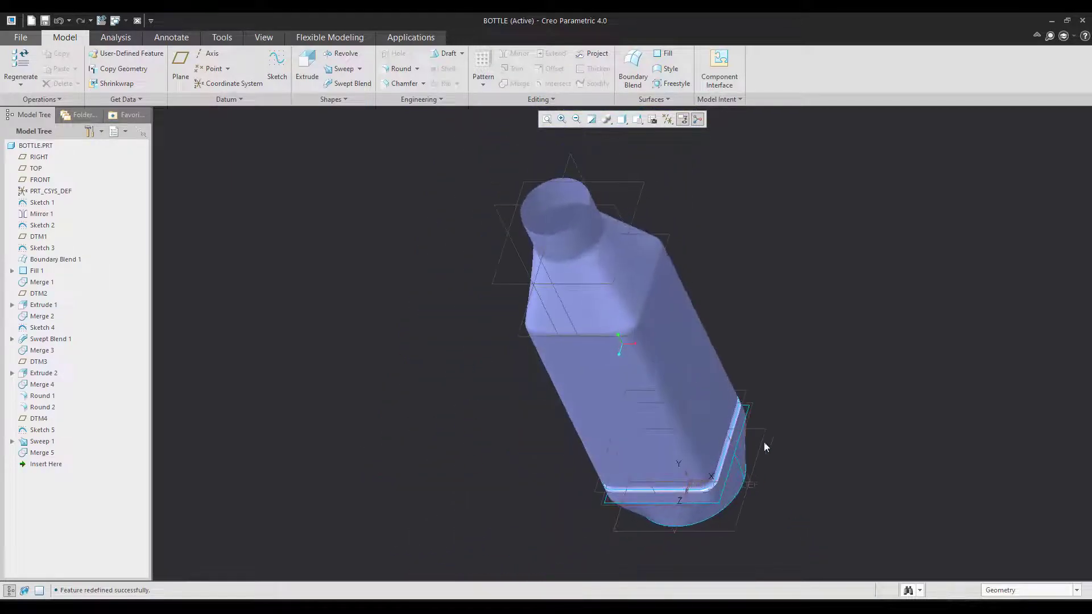
- Start a direction pattern of the swept ring, using the groove datum plane DTM4 as the direction reference
click(41, 441)
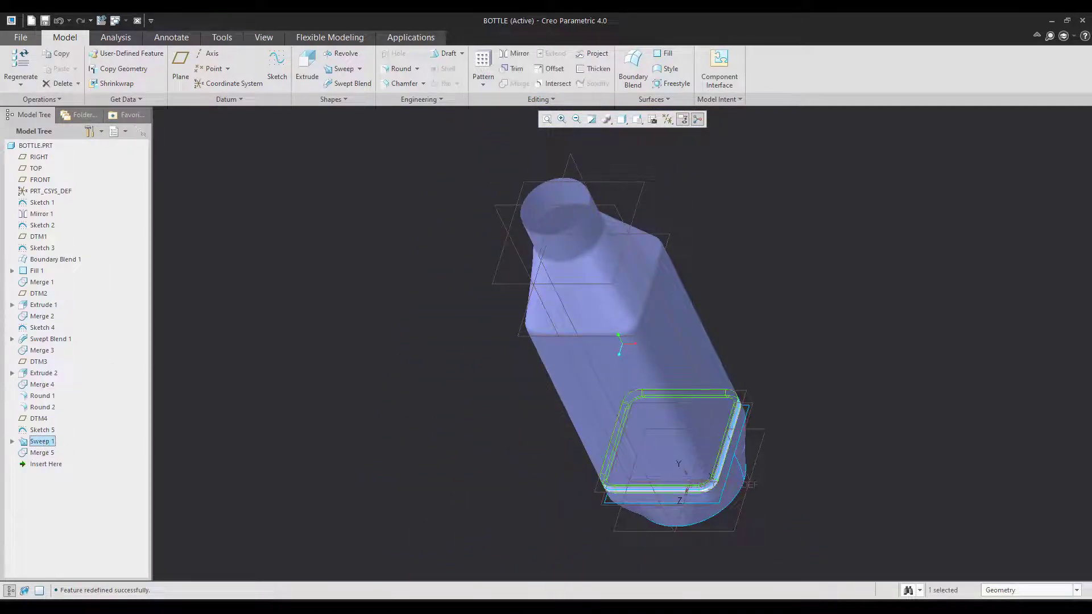
key(alt+Tab)
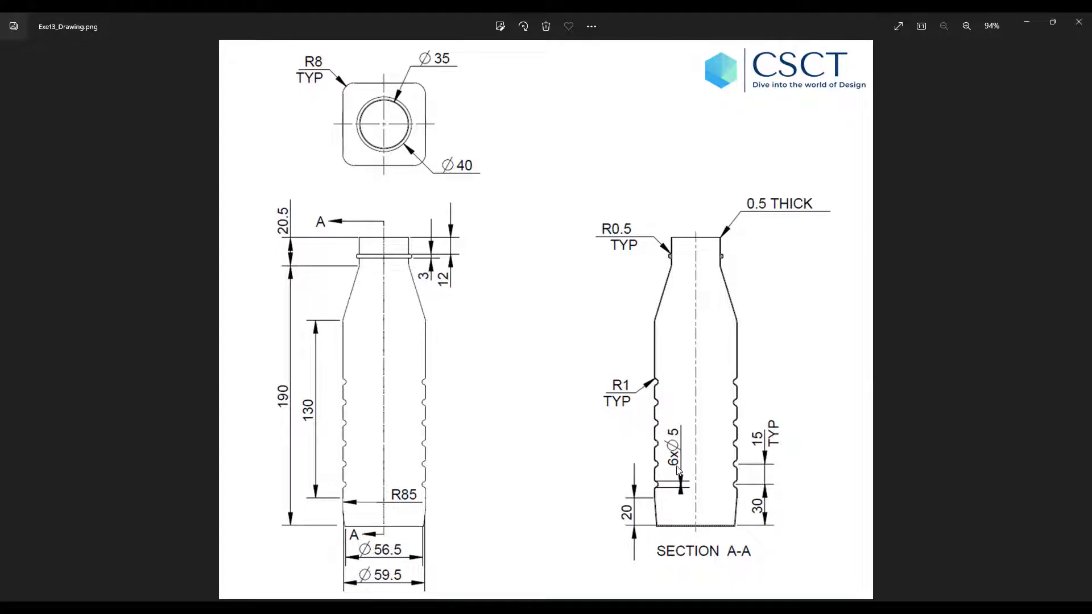
key(alt+Tab)
click(482, 66)
click(51, 69)
click(22, 84)
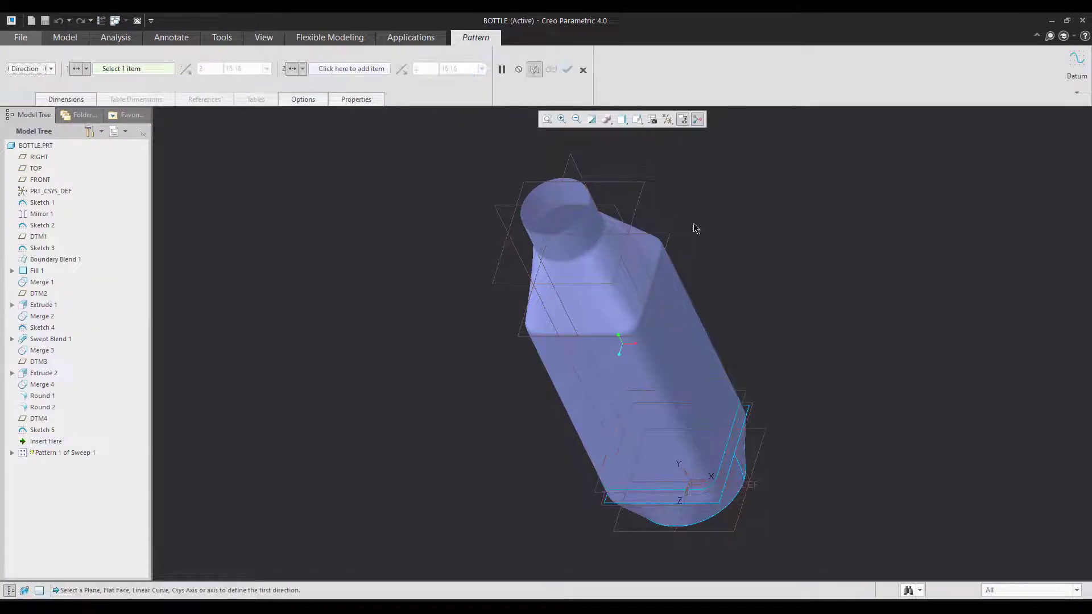
click(743, 392)
- Set the ring pattern to 6 members spaced 15 apart and complete it
double_click(678, 363)
text(15)
key(Return)
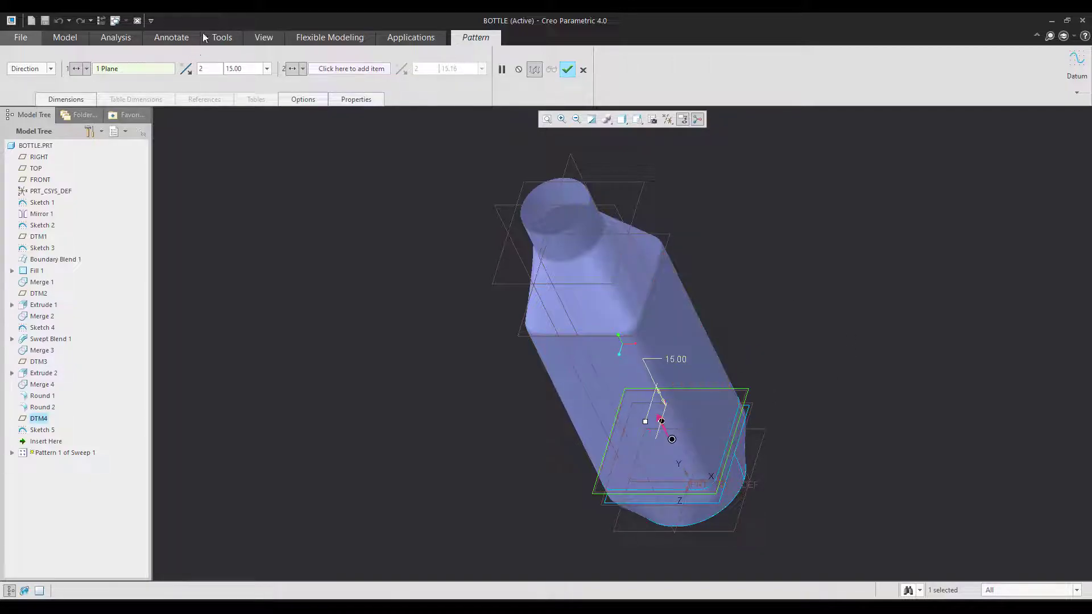
text(6)
key(Return)
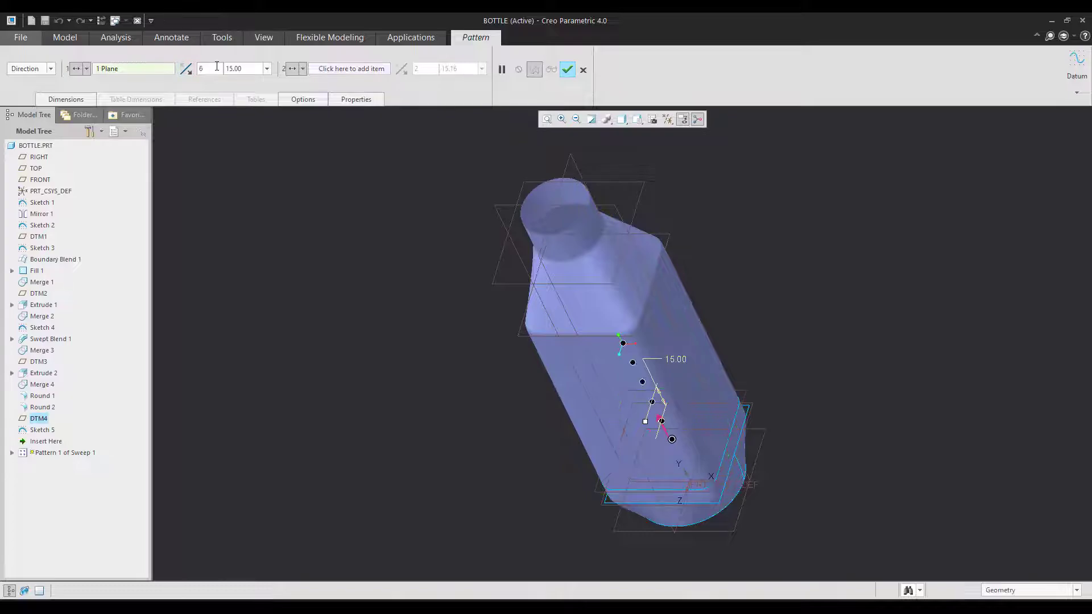
middle_drag(455, 479, 429, 457)
click(394, 453)
- Merge the second patterned ring from the base with the bottle quilt
click(12, 441)
click(42, 521)
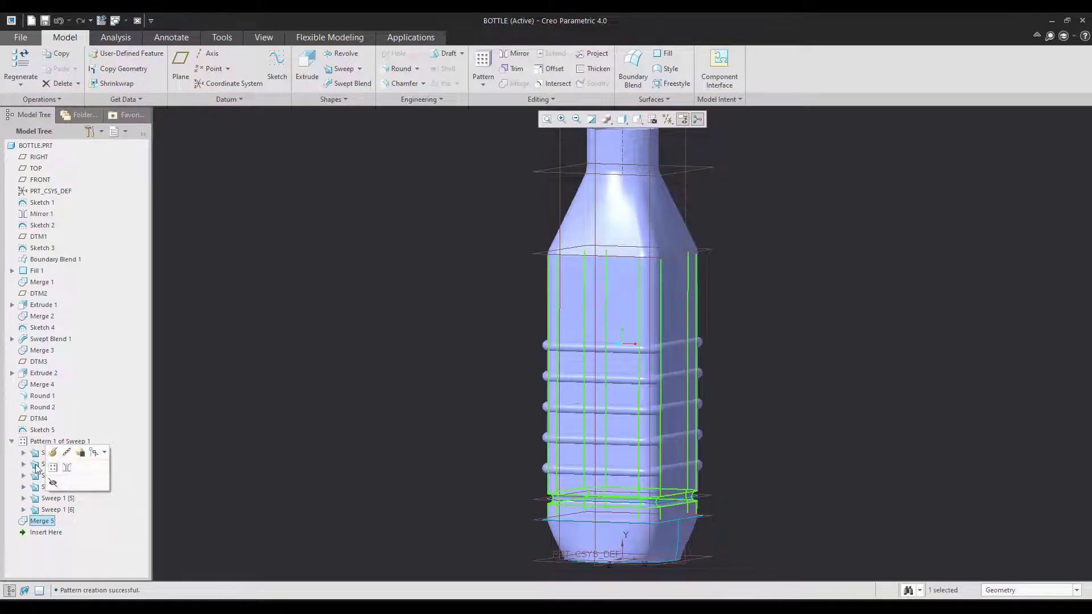
ctrl+click(36, 466)
click(515, 83)
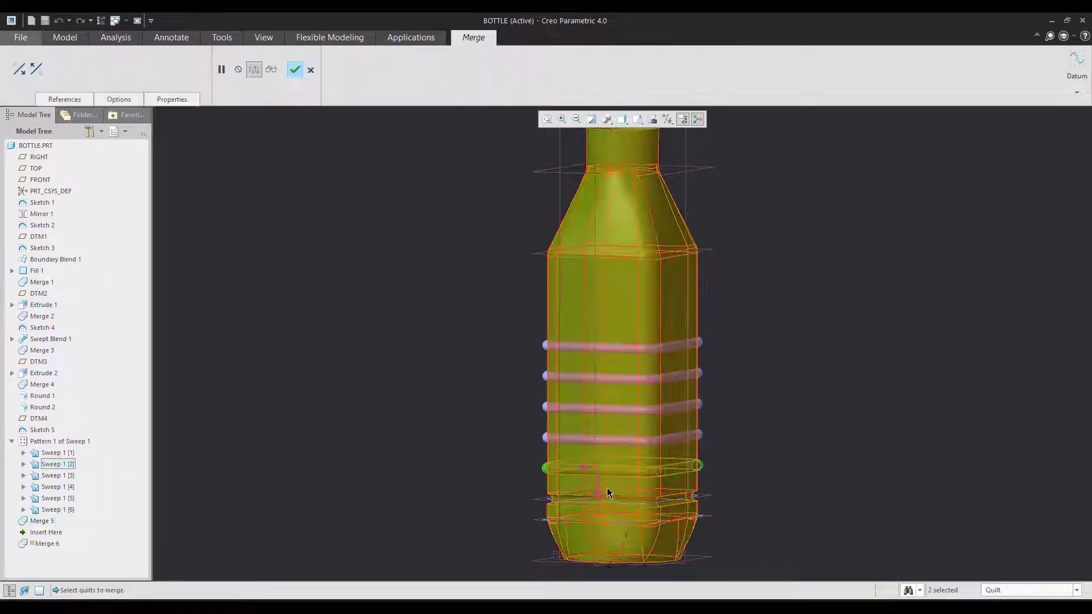
middle_drag(580, 478, 402, 505)
middle_click(427, 481)
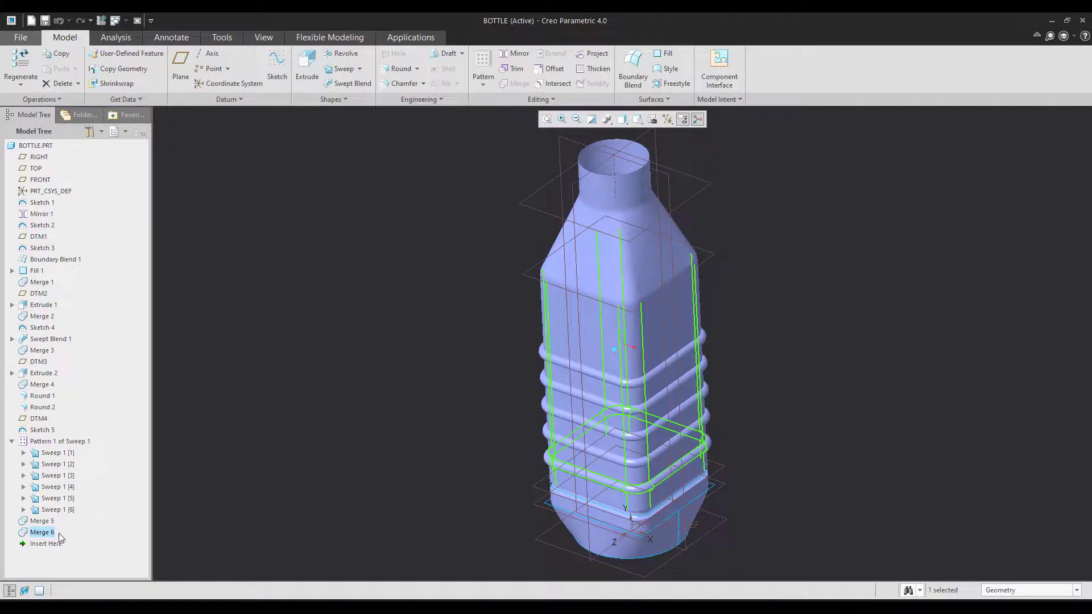
- Redefine the second ring's merge with the kept side changed to form an inward groove
right_click(43, 535)
click(49, 356)
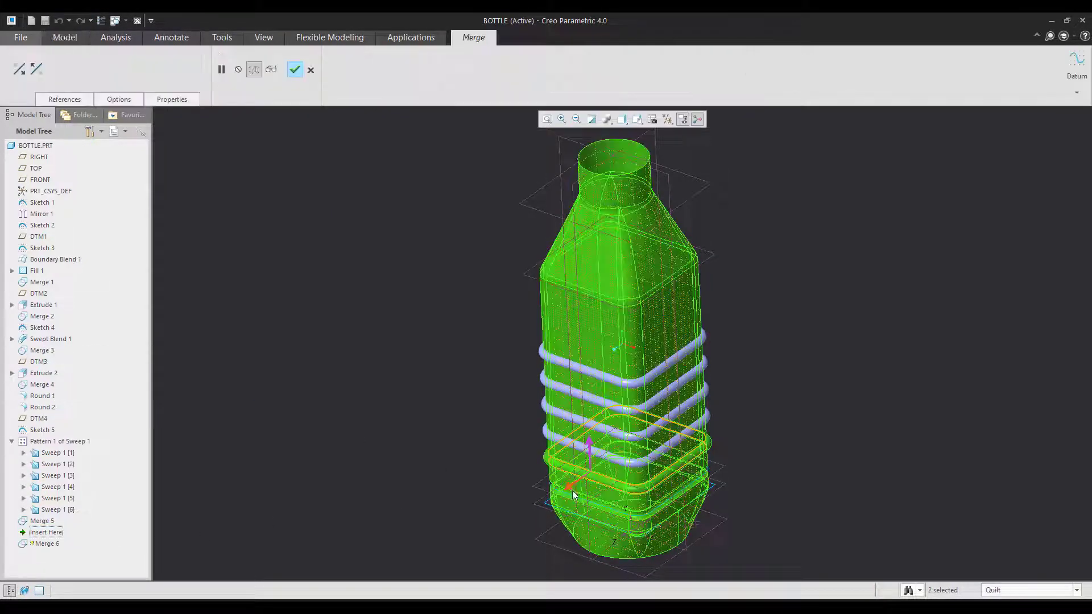
middle_click(545, 490)
- Merge the third and fourth patterned rings from the base with the bottle quilt as inward grooves
ctrl+click(57, 475)
click(520, 83)
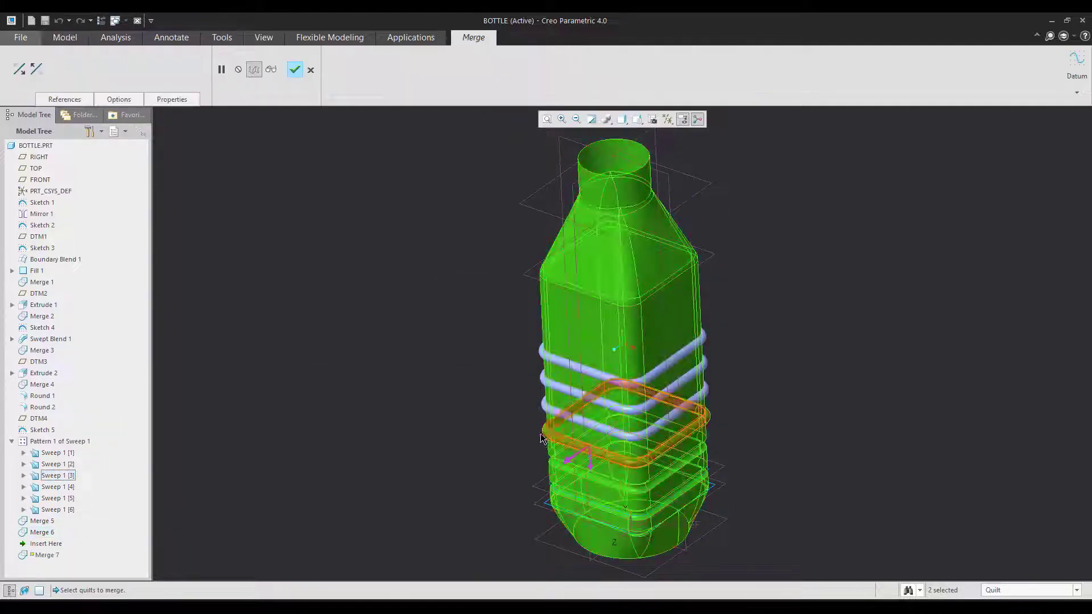
middle_click(592, 466)
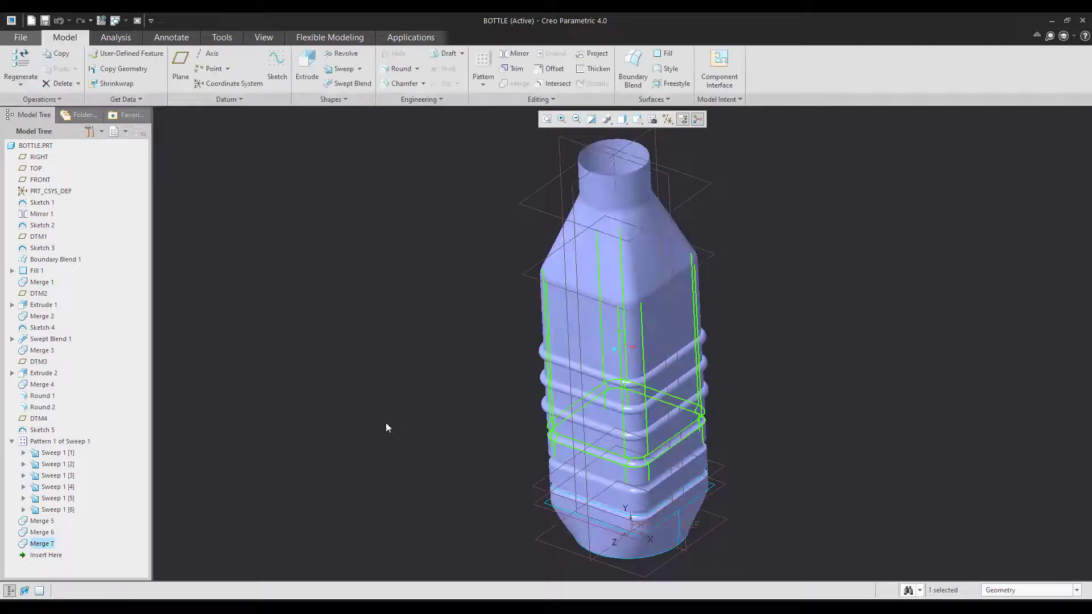
ctrl+click(57, 487)
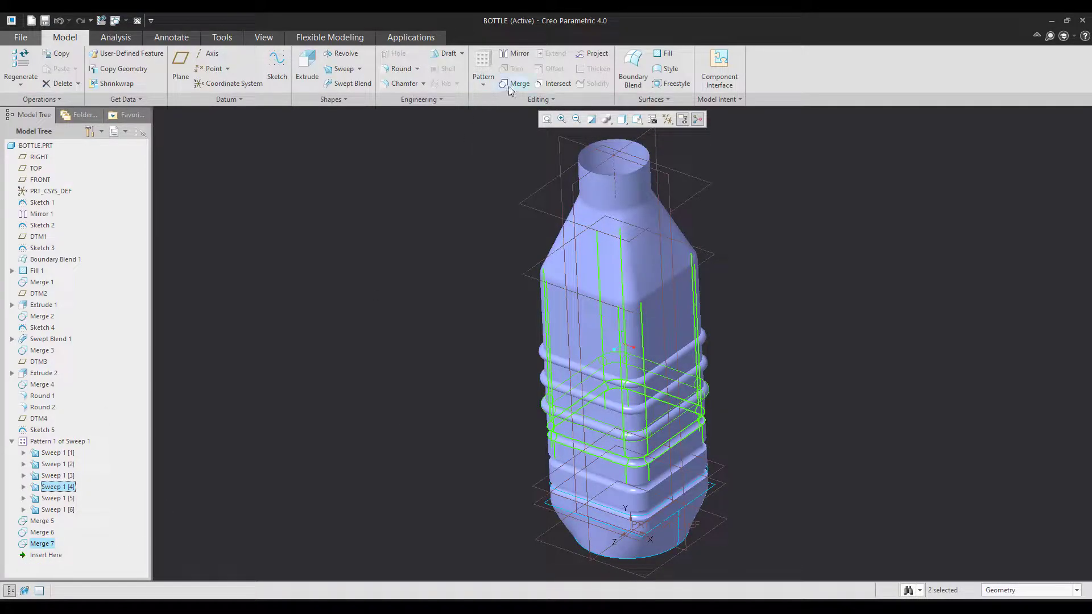
click(520, 84)
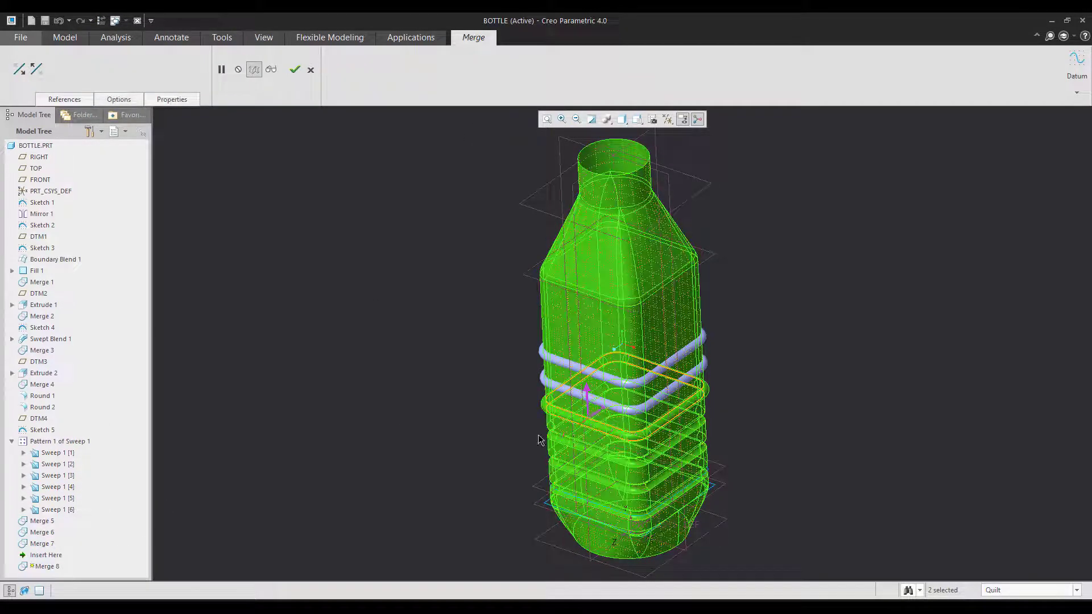
middle_click(412, 454)
- Merge the fifth and sixth patterned rings with the bottle quilt, keeping the sides that form inward grooves
ctrl+click(57, 498)
click(520, 83)
click(566, 409)
middle_click(398, 394)
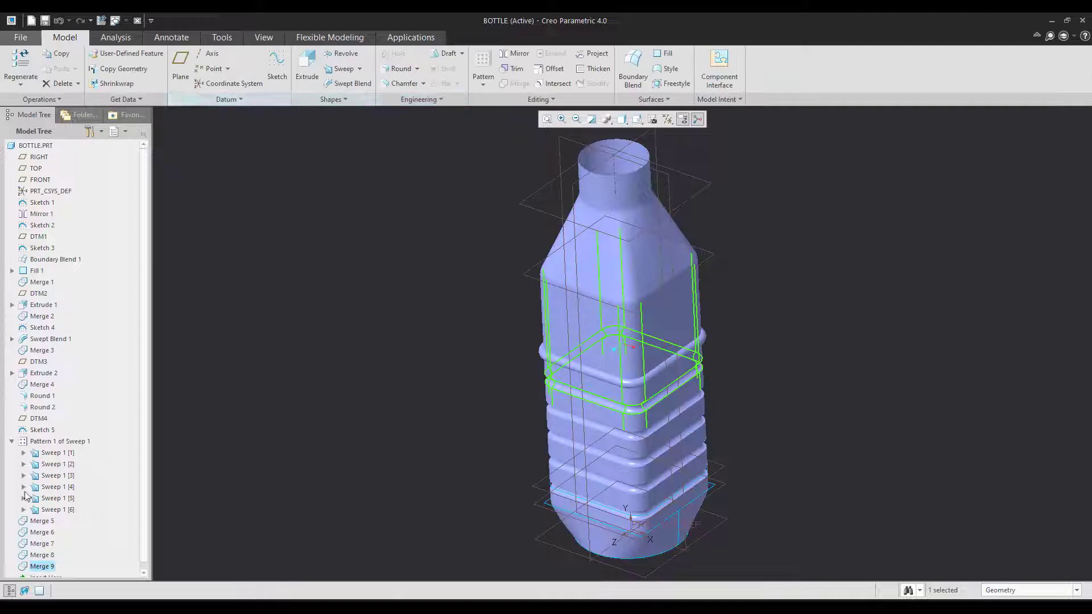
click(518, 83)
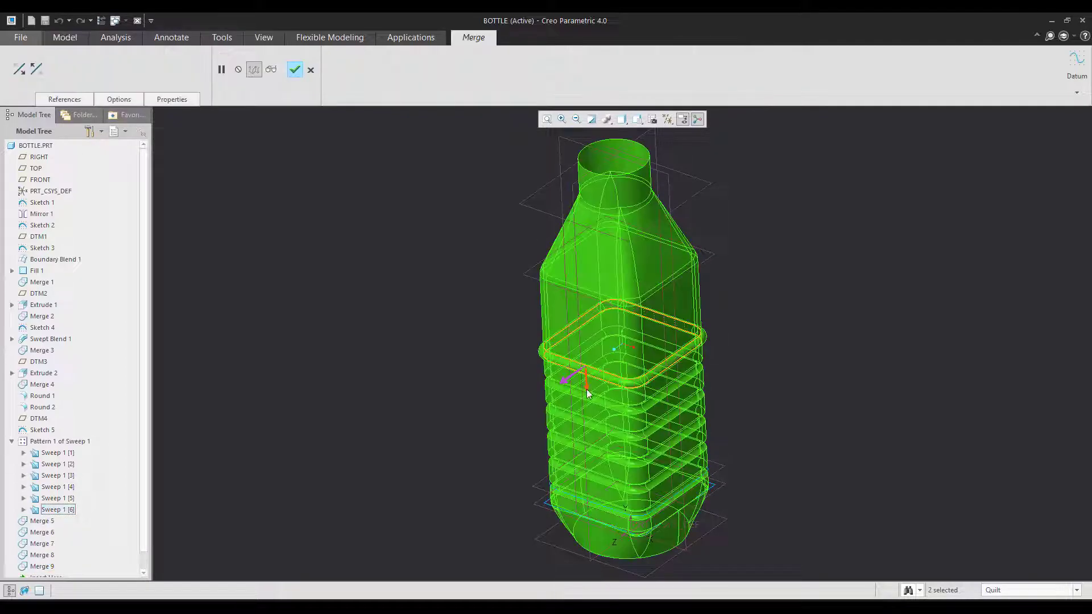
middle_click(459, 378)
mouse_move(458, 377)
middle_down()
mouse_move(579, 375)
mouse_move(478, 170)
mouse_move(432, 131)
middle_up()
- Start a round on the uppermost groove's edges and set its radius to 1, per the drawing
click(389, 69)
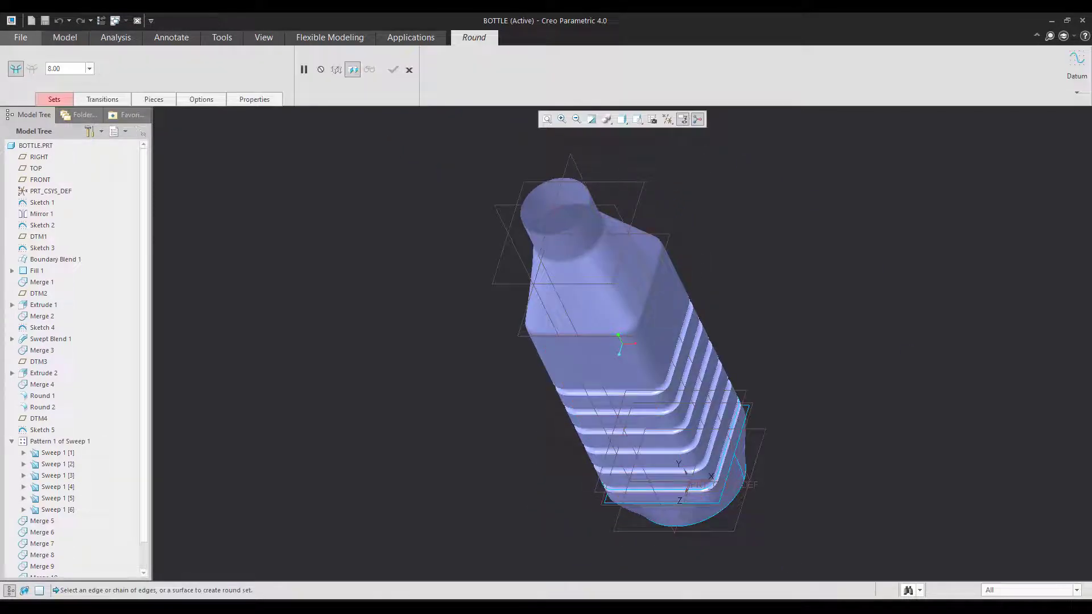
key(alt+Tab)
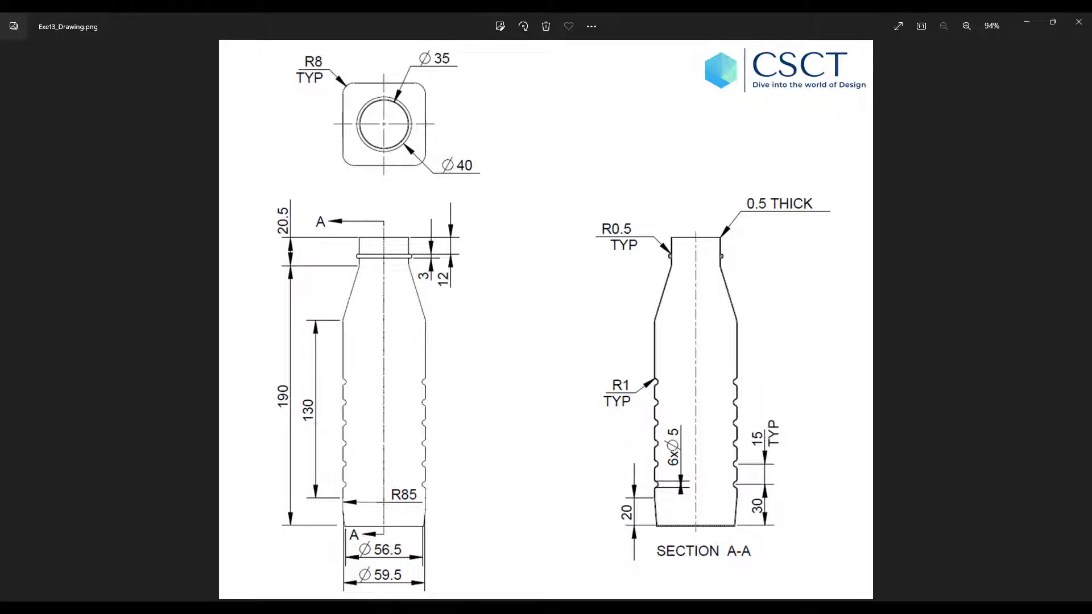
key(alt+Tab)
scroll(695, 368, up, 5)
click(696, 367)
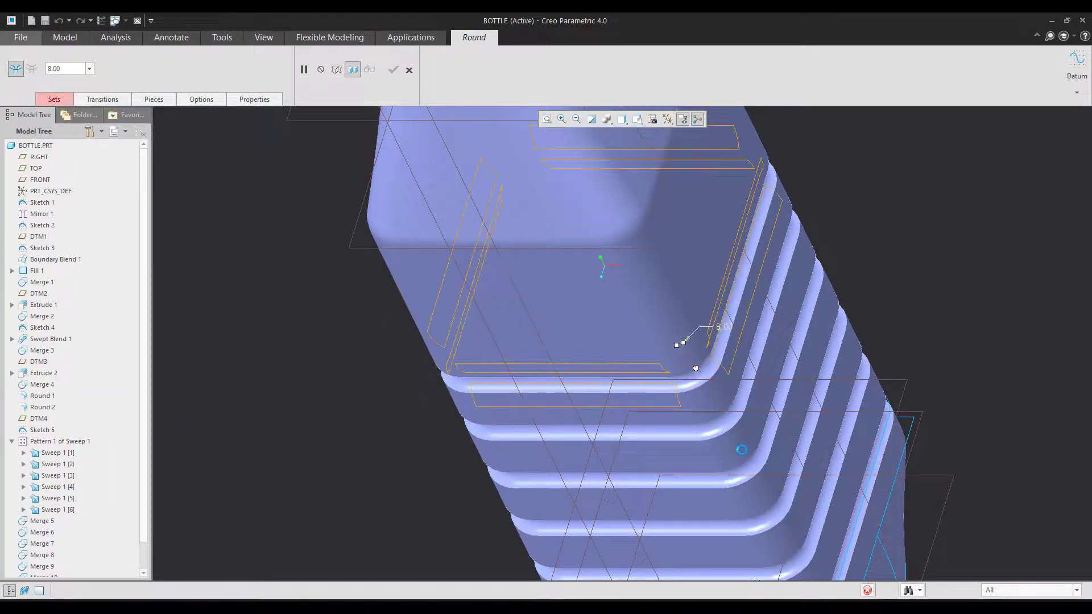
key(ctrl+z)
click(693, 370)
double_click(63, 64)
text(1)
key(Return)
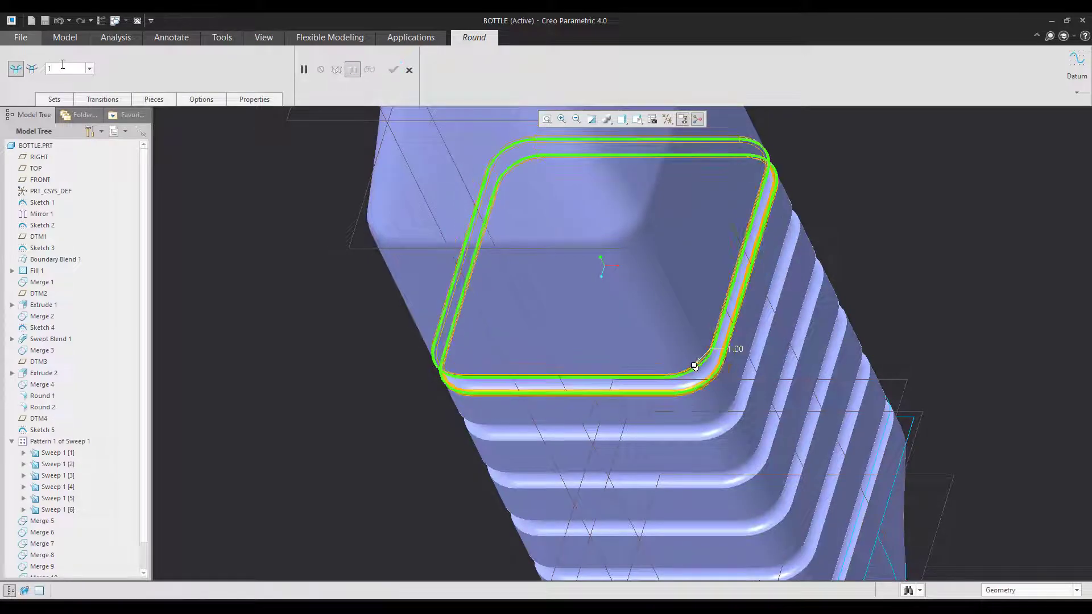
- Add the edges of the remaining grooves to the radius 1 round and complete it
scroll(798, 432, up, 3)
click(762, 410)
scroll(651, 361, up, 3)
scroll(738, 463, down, 3)
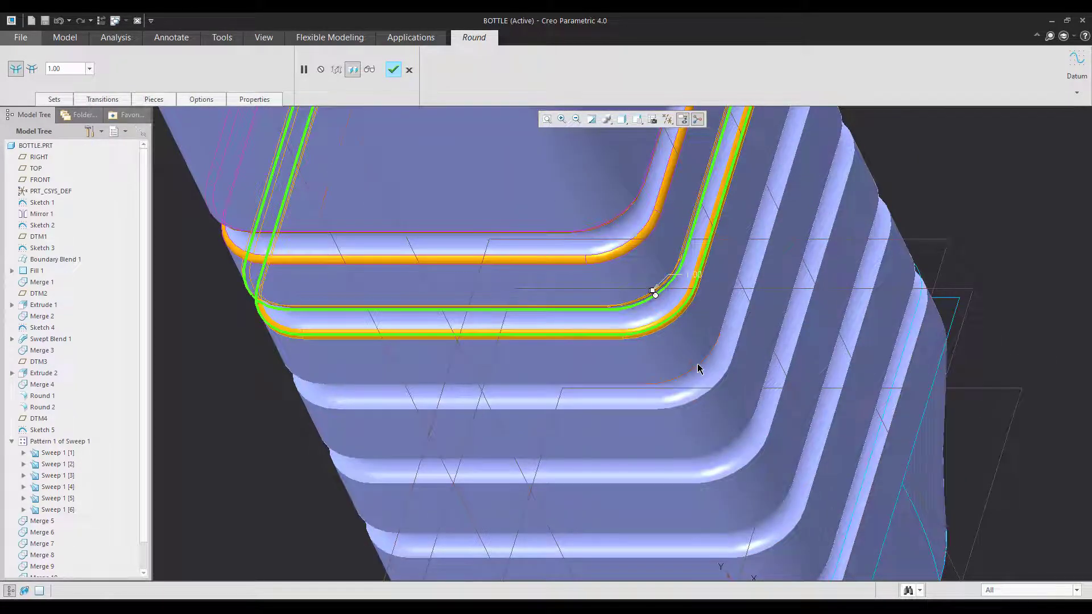
ctrl+click(698, 364)
ctrl+click(730, 440)
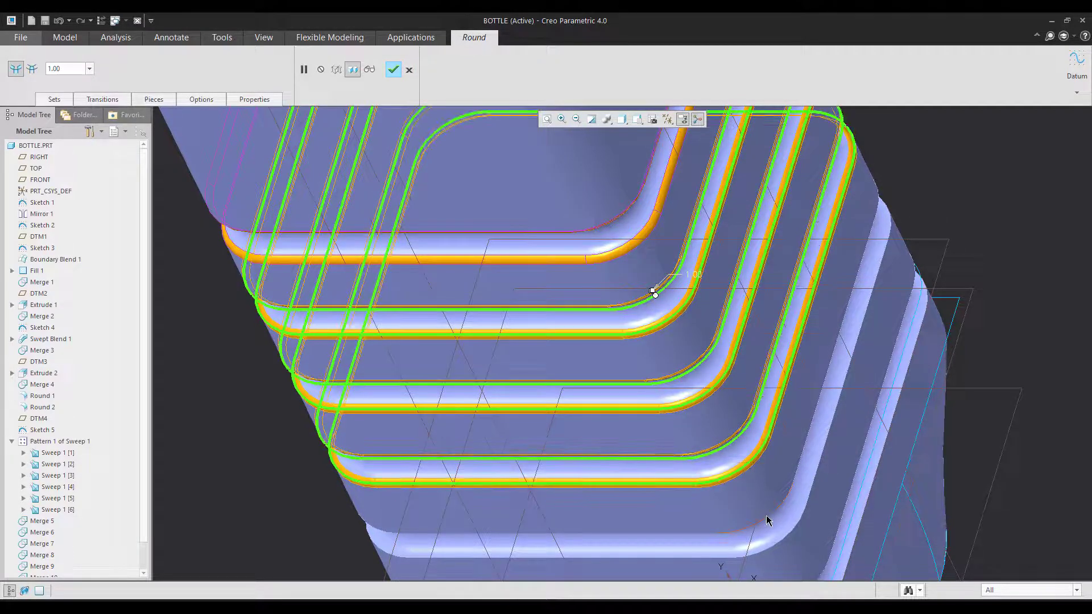
ctrl+click(789, 533)
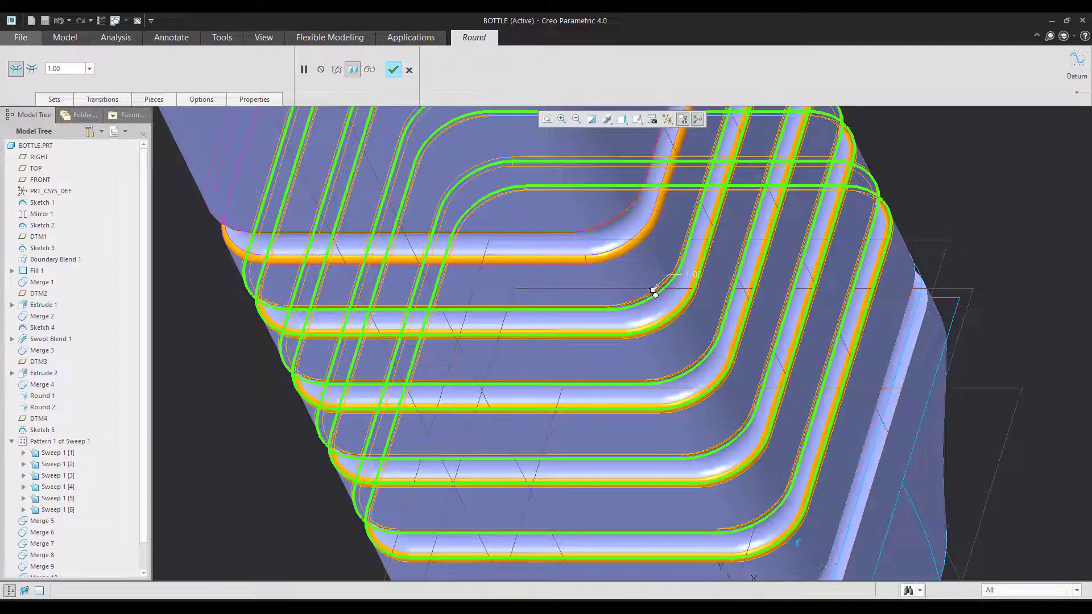
scroll(654, 293, up, 5)
middle_click(645, 384)
mouse_move(645, 384)
middle_down()
mouse_move(700, 400)
mouse_move(669, 403)
middle_up()
key(ctrl+d)
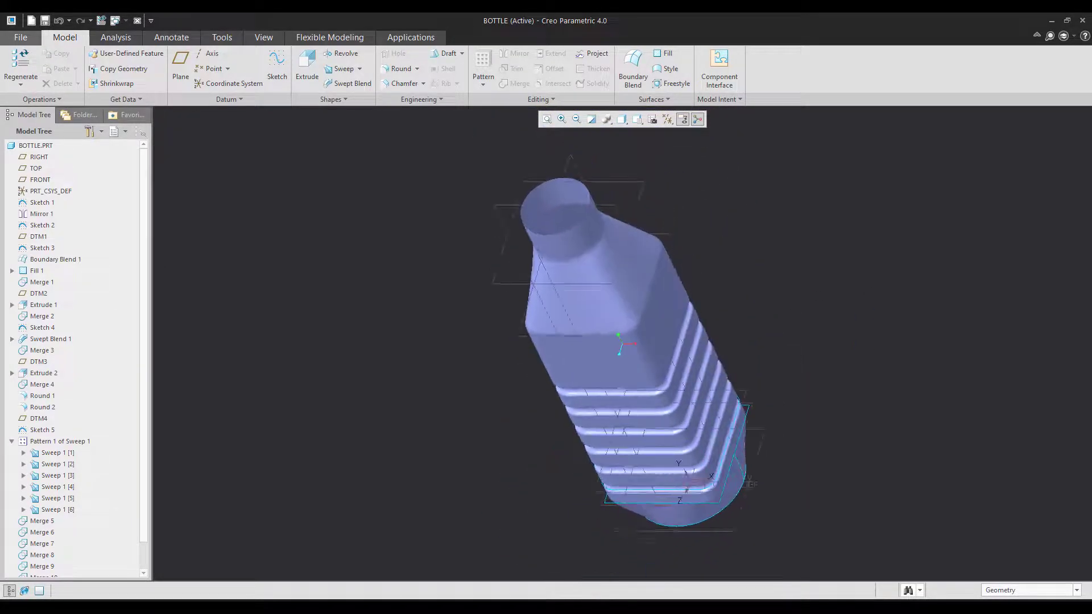
- Thicken the merged bottle quilt inward by 0.5, the wall thickness given in the drawing
key(alt+Tab)
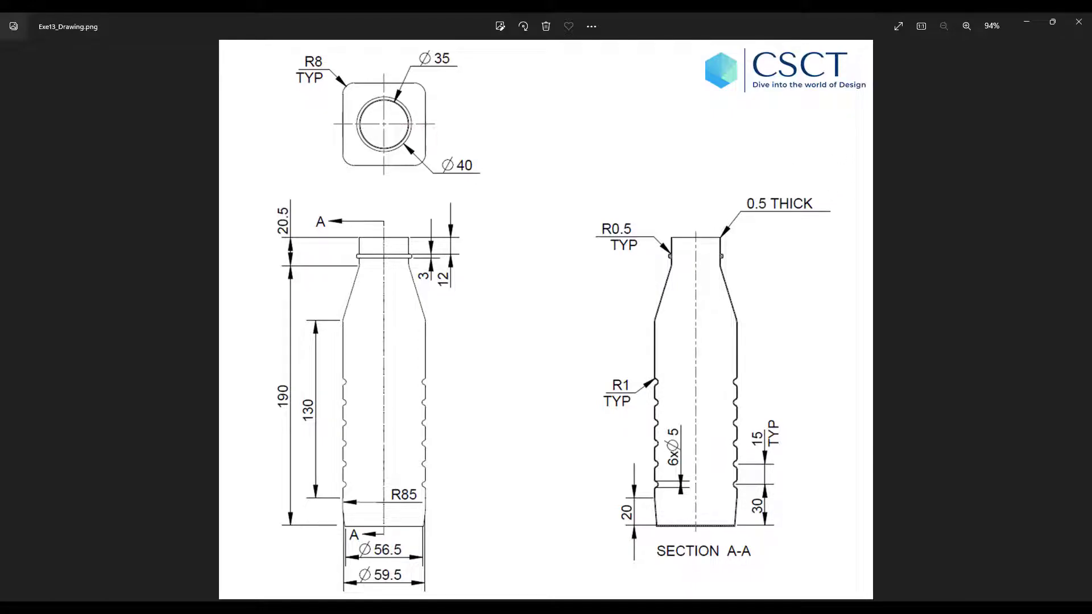
key(alt+Tab)
scroll(68, 562, down, 1)
click(45, 560)
click(44, 548)
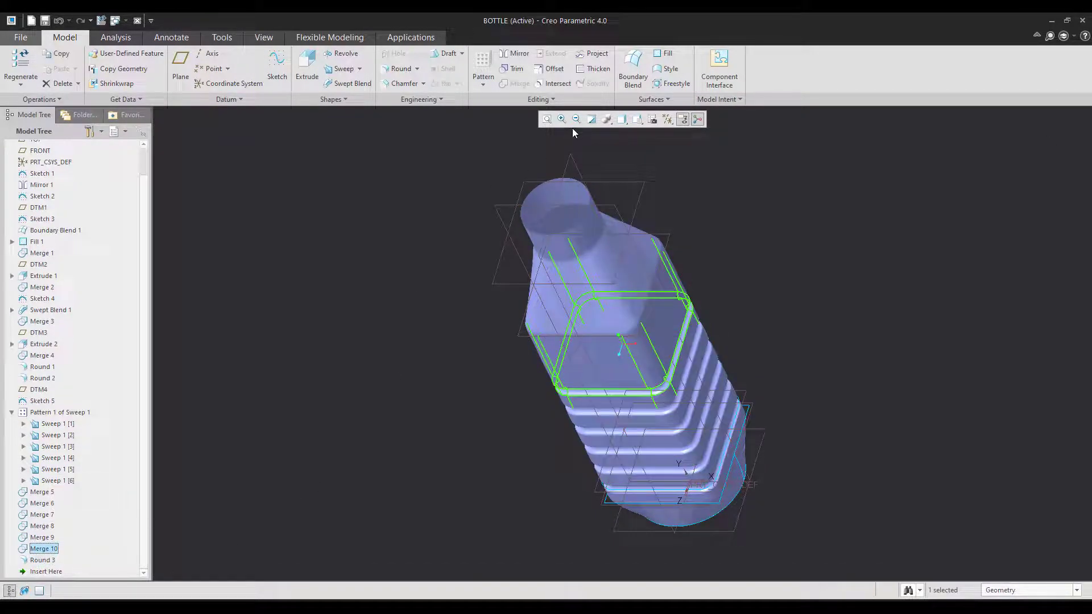
click(594, 69)
click(715, 414)
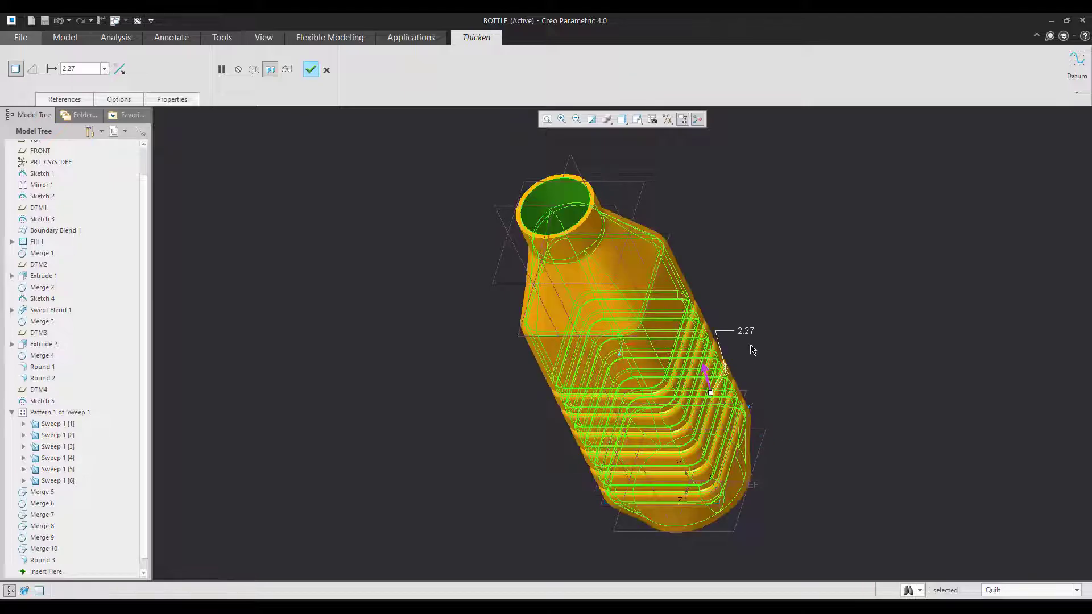
click(707, 374)
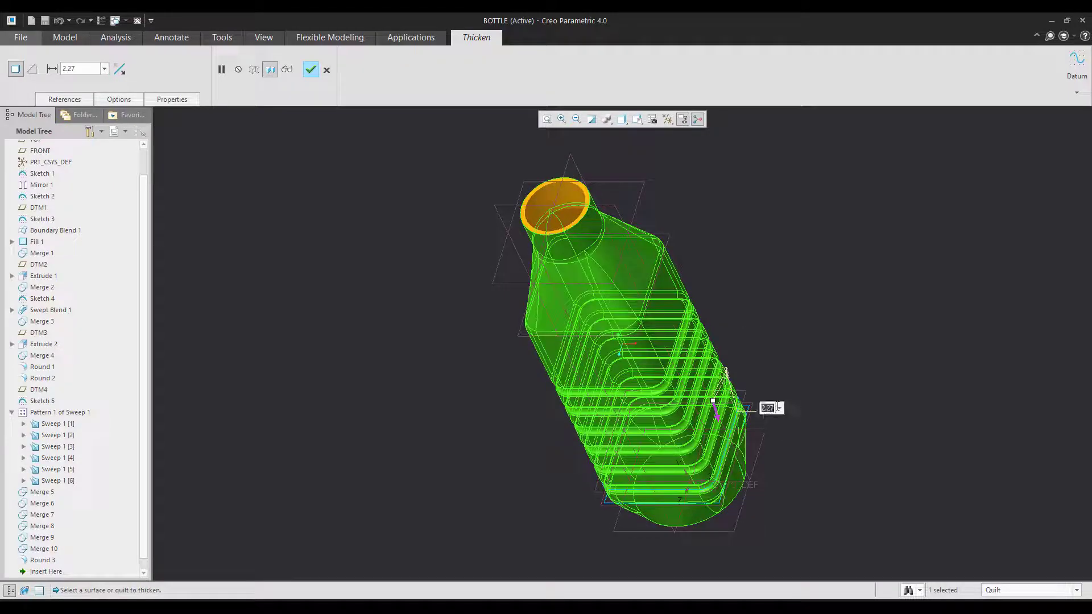
key(Return)
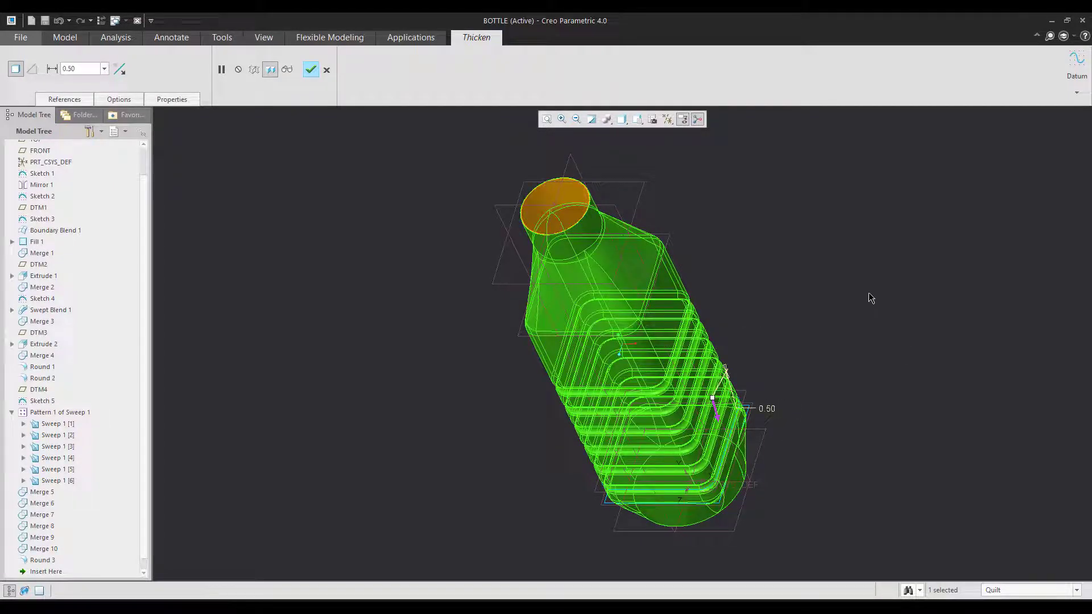
middle_click(870, 298)
middle_drag(772, 371, 854, 309)
key(ctrl+d)
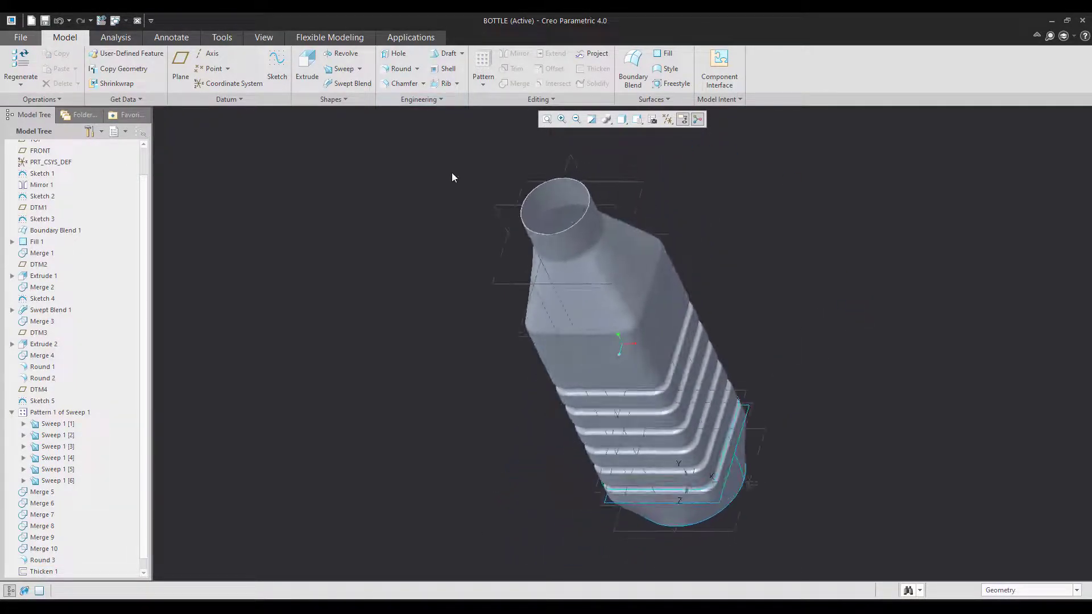
- Start a revolve sketch on the FRONT plane with a vertical centerline along the bottle's axis
click(500, 209)
click(533, 157)
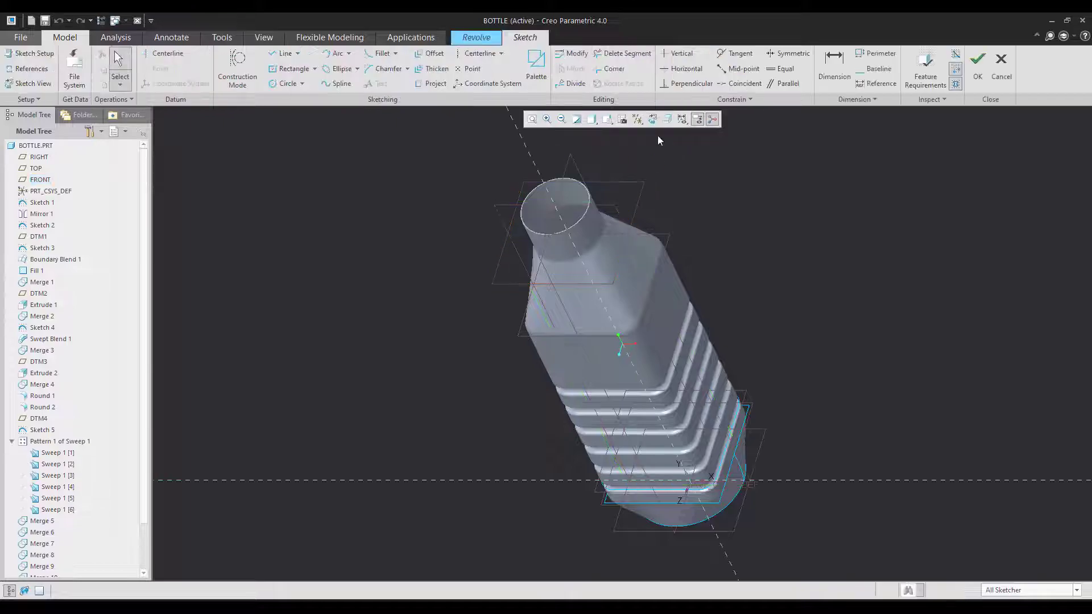
click(653, 120)
click(163, 55)
click(623, 145)
click(643, 219)
middle_click(750, 220)
click(749, 220)
scroll(619, 136, down, 5)
right_click(782, 217)
click(682, 236)
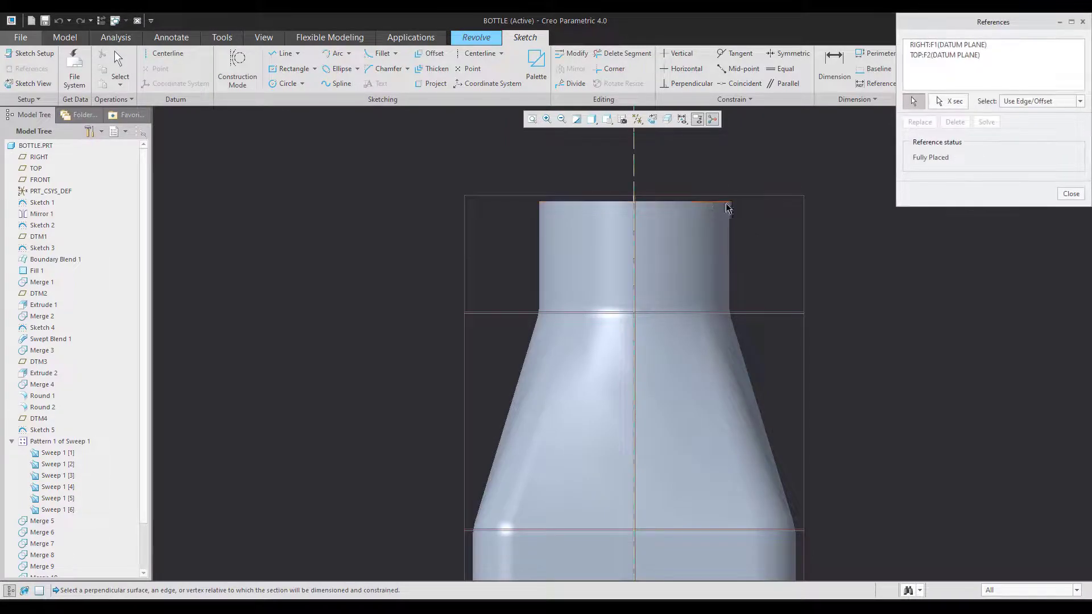
click(727, 202)
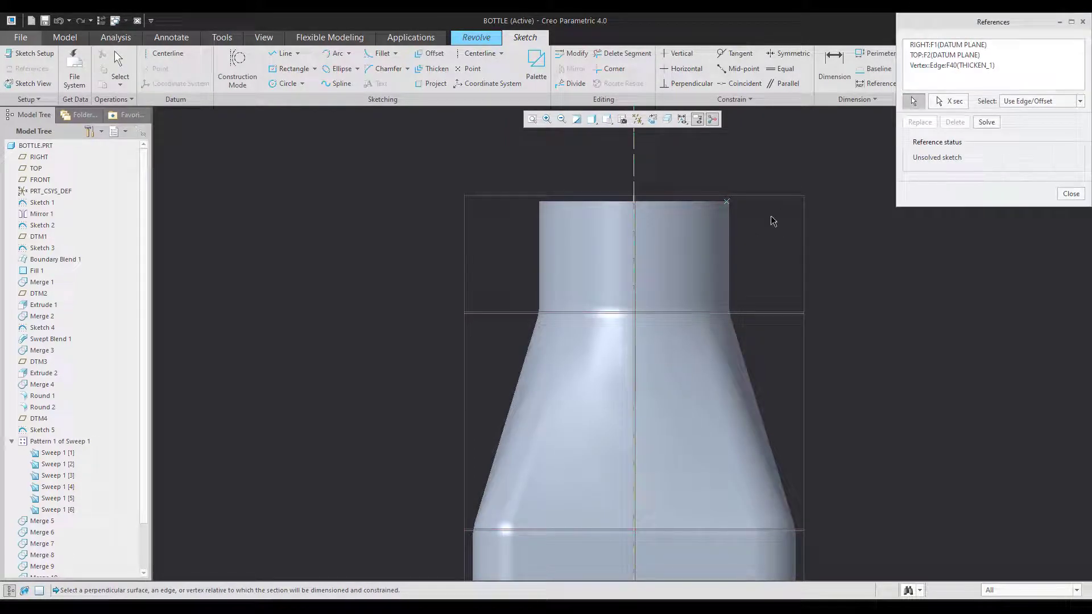
click(1071, 194)
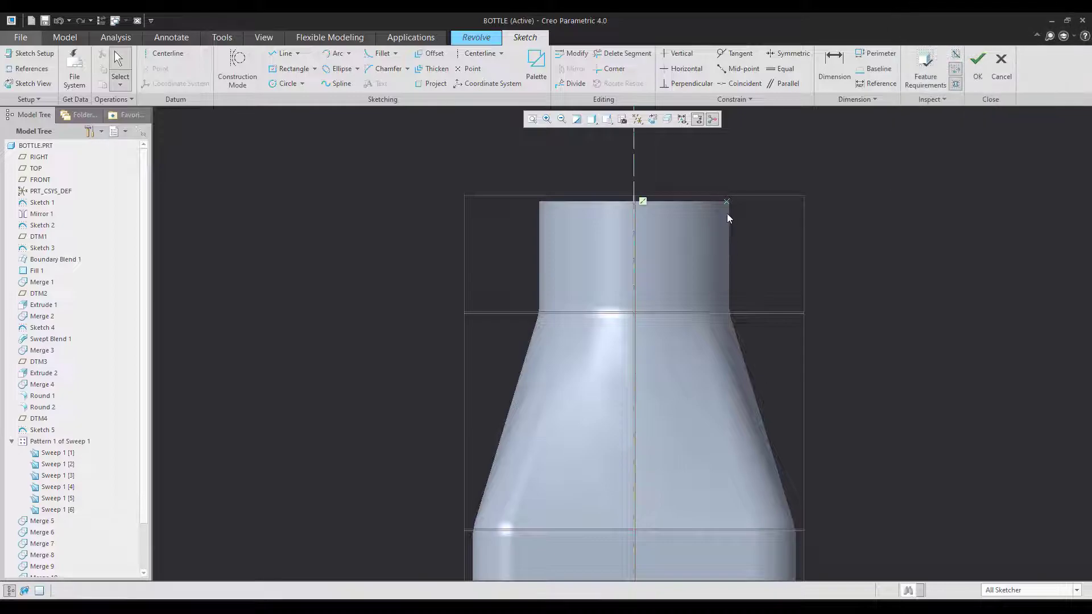
- Add the neck's top rim surface and its outer side silhouette as sketch references
right_click(831, 190)
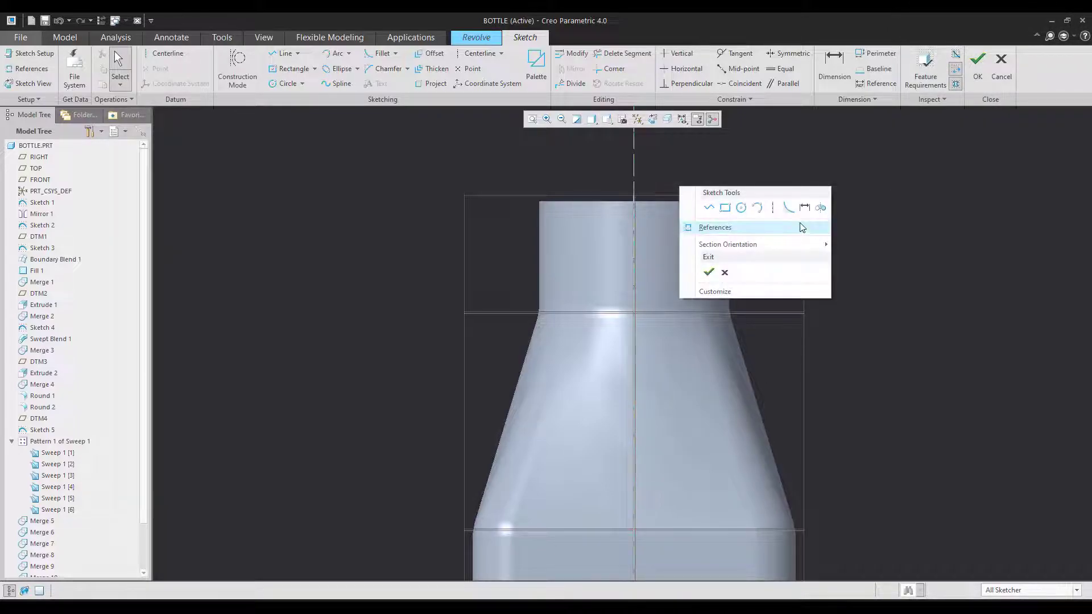
click(708, 226)
click(703, 205)
click(730, 242)
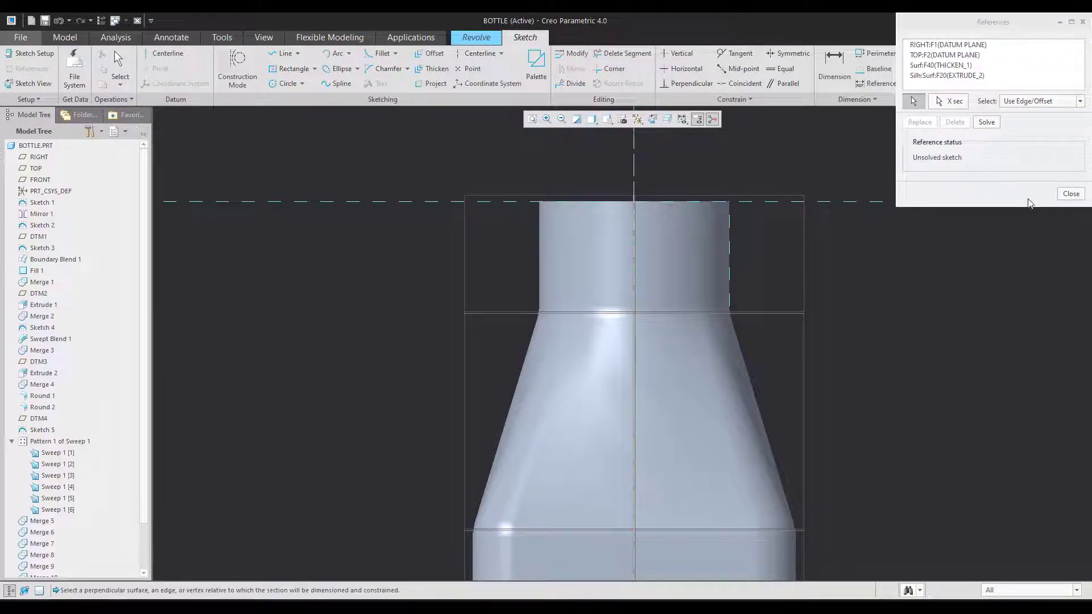
click(1075, 196)
- Sketch a corner rectangle about 5 tall against the neck's outer side, reaching out to a diameter of about 50
key(alt+Tab)
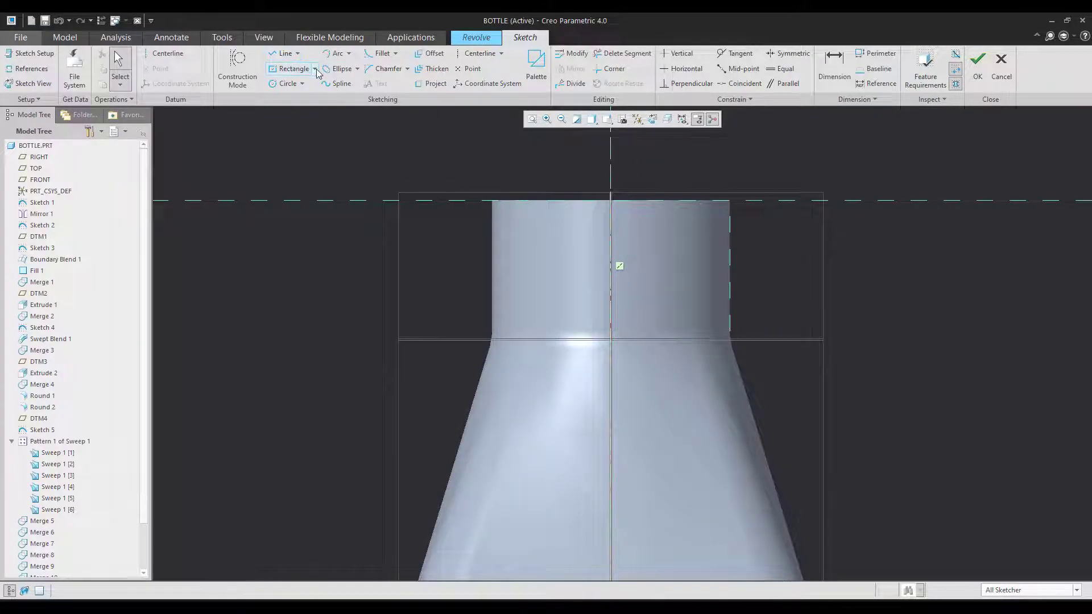
click(315, 68)
click(300, 81)
click(731, 266)
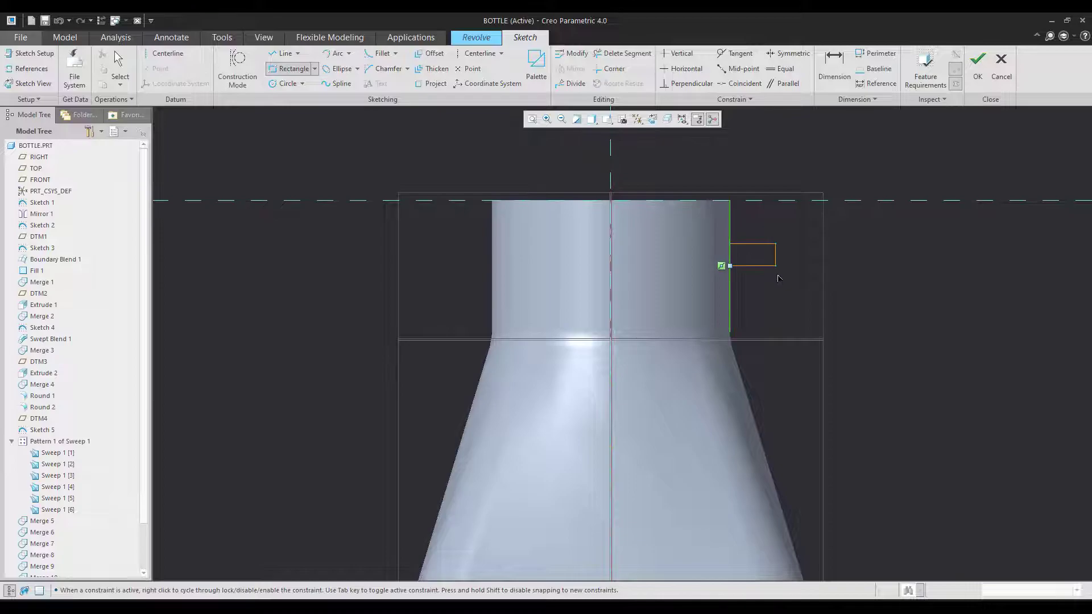
click(779, 278)
middle_click(837, 226)
scroll(838, 225, up, 1)
- Set the collar rectangle 12 below the rim, its height to 3 and its outer diameter to 40
drag(694, 224, 874, 225)
double_click(874, 224)
text(12)
key(Return)
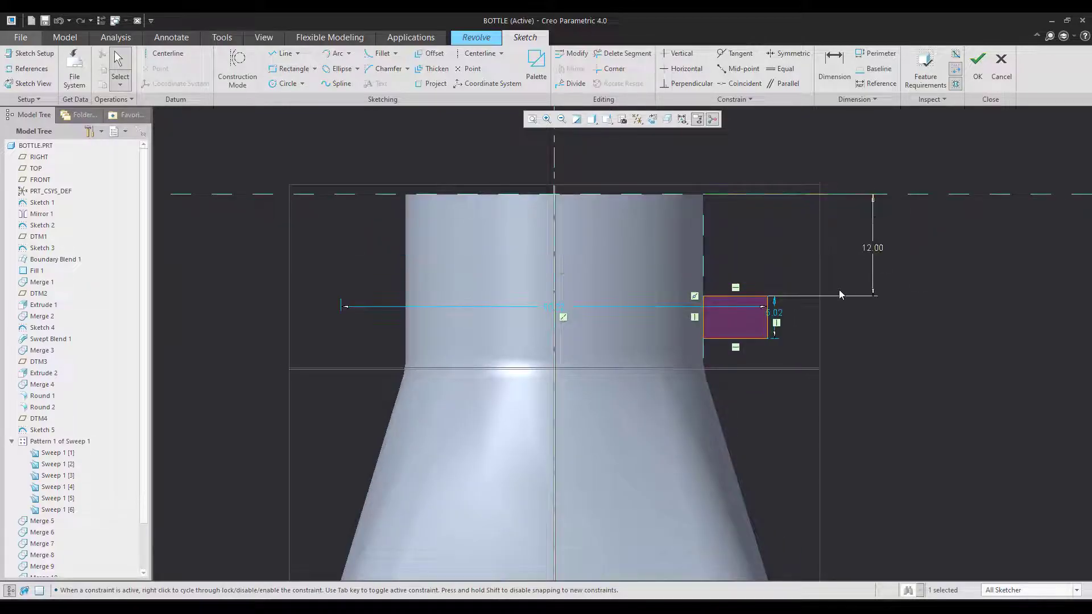
drag(779, 313, 812, 314)
double_click(814, 313)
text(3)
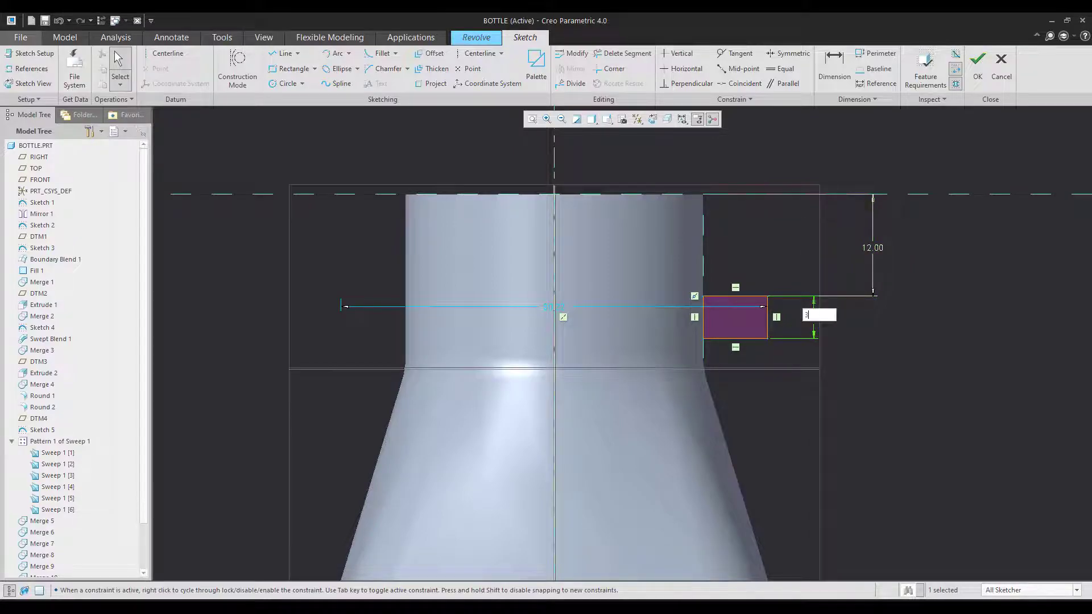
key(Return)
double_click(538, 302)
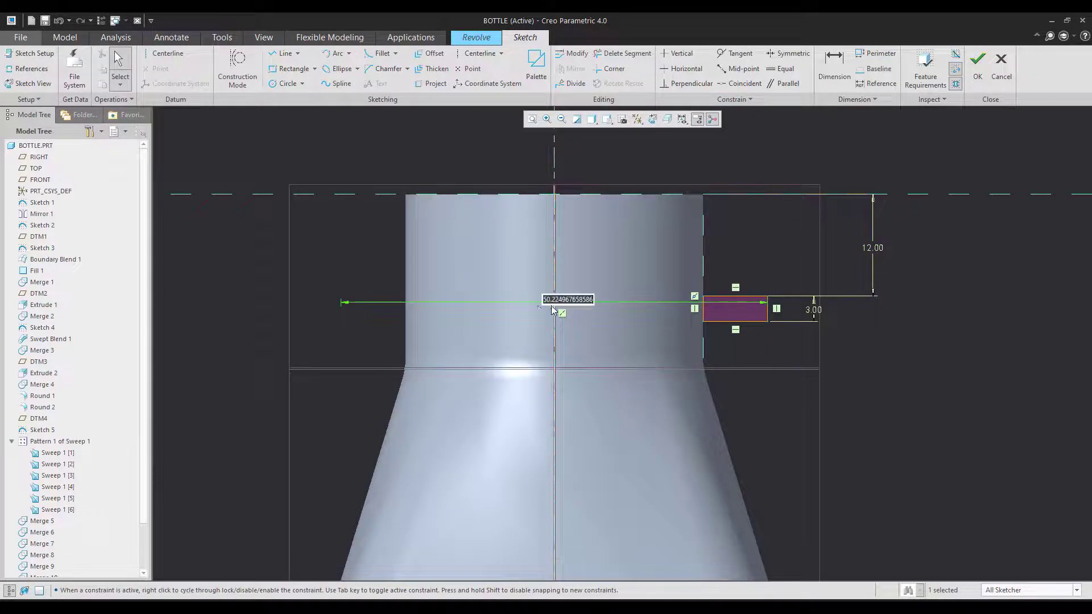
text(40)
key(Return)
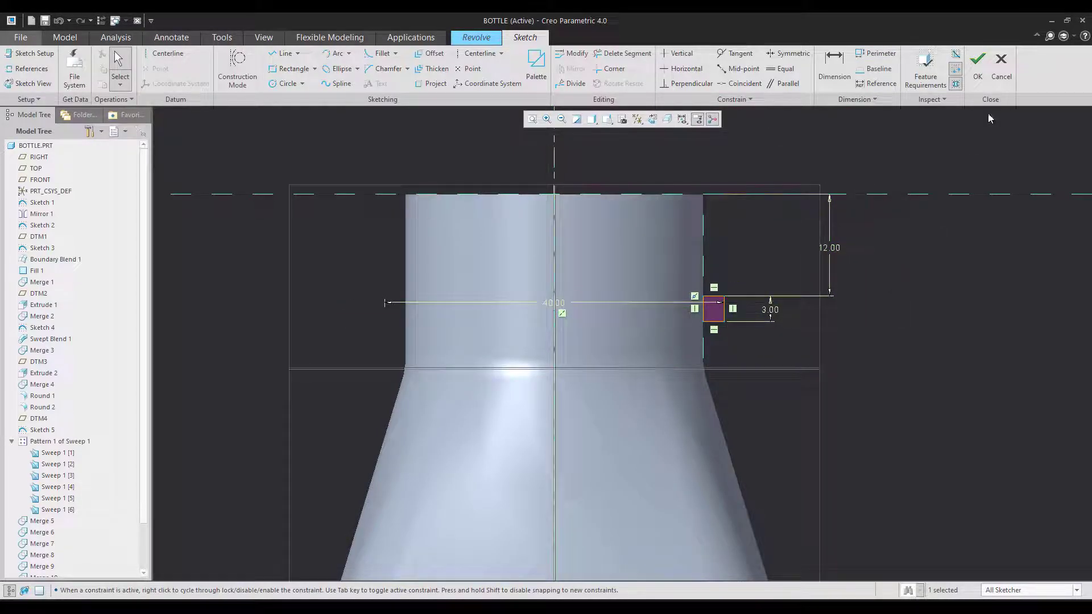
- Finish the collar sketch and complete the revolve around the bottle neck
click(979, 76)
scroll(751, 276, up, 4)
click(422, 69)
scroll(695, 206, up, 3)
click(826, 182)
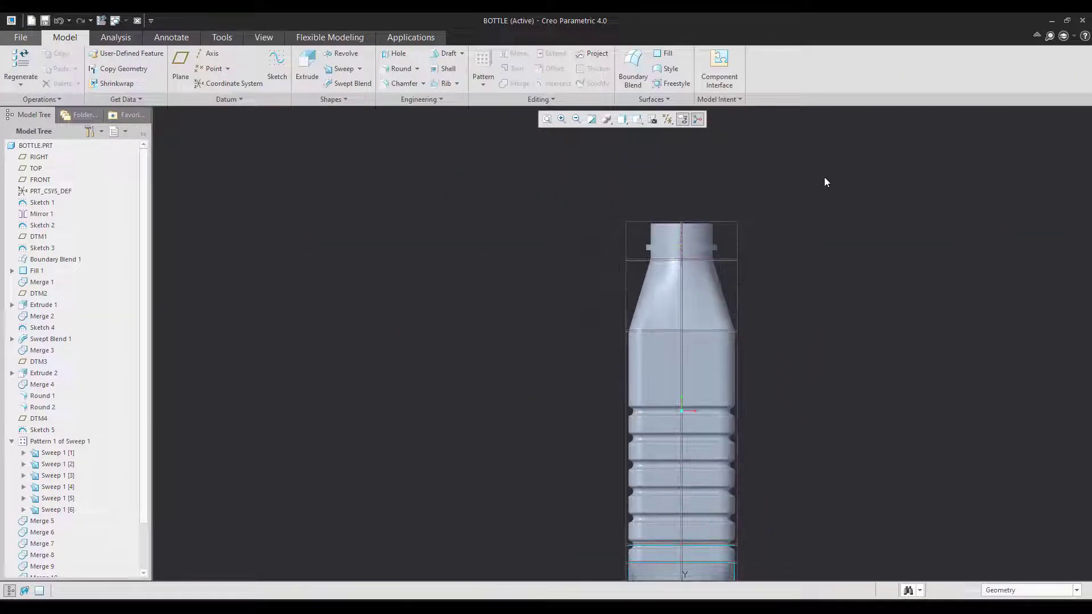
mouse_move(825, 182)
middle_down()
mouse_move(807, 239)
mouse_move(770, 261)
mouse_move(792, 296)
mouse_move(834, 268)
mouse_move(876, 279)
mouse_move(767, 203)
mouse_move(873, 446)
middle_up()
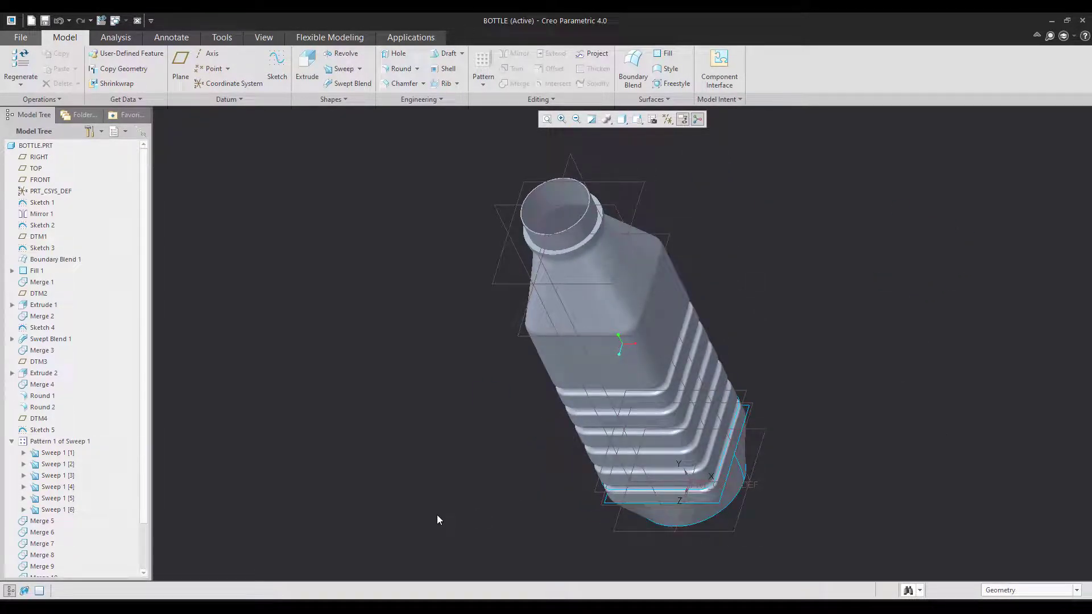
- Hide Sketch 1, Sketch 2, Sketch 3 and Sketch 4, and turn off the datum display
click(41, 203)
ctrl+click(42, 225)
ctrl+click(42, 248)
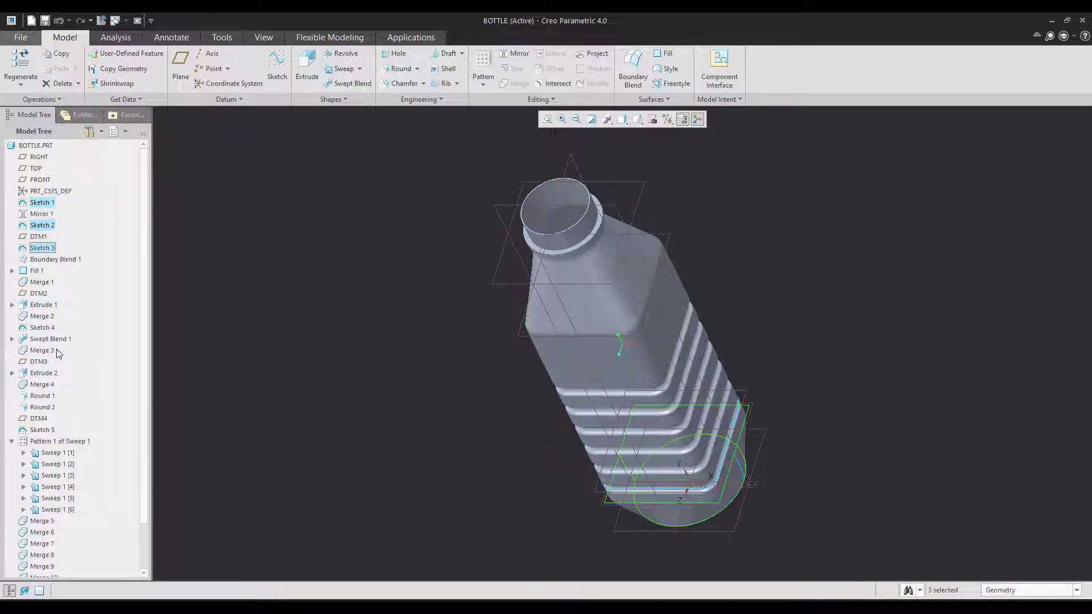
ctrl+click(43, 327)
click(68, 289)
click(42, 214)
click(467, 494)
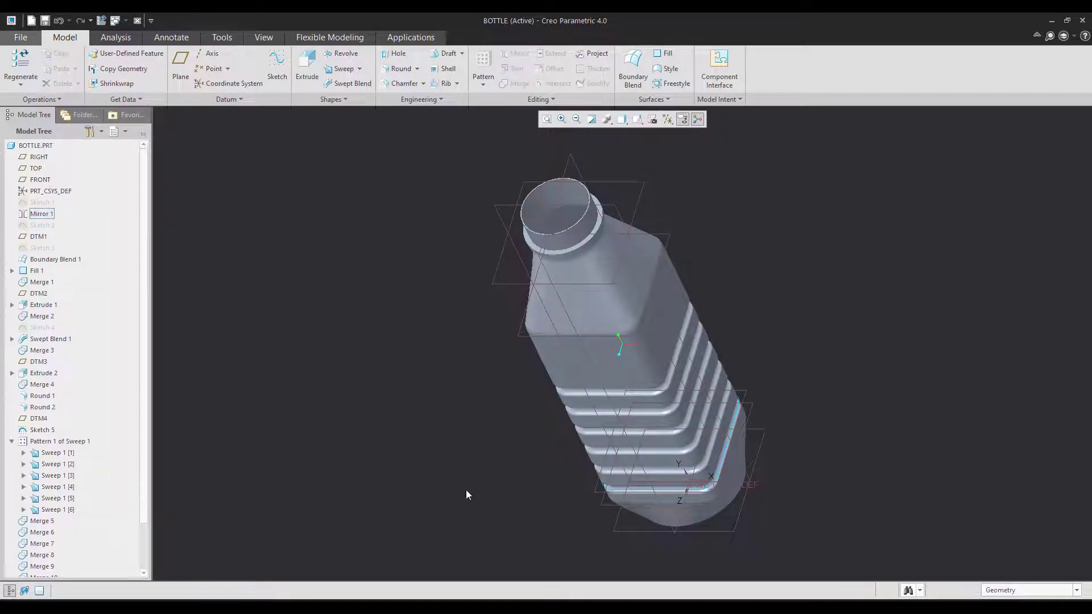
click(666, 123)
click(661, 134)
- Create a planar cross section named A through the RIGHT plane in the view manager
click(653, 120)
click(997, 145)
click(910, 165)
click(888, 176)
text(A)
key(Return)
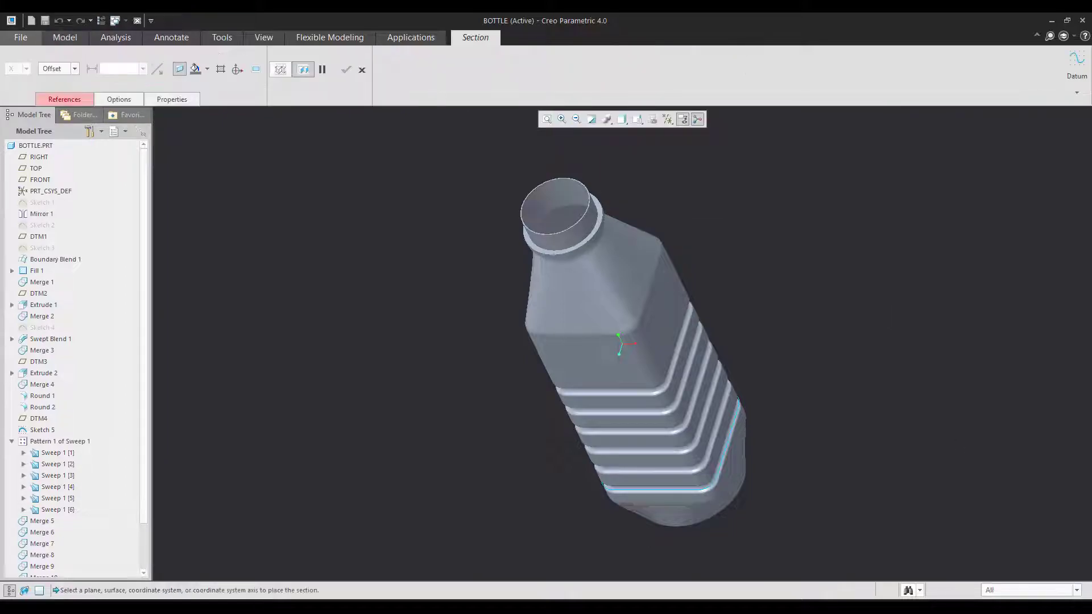
click(38, 156)
middle_click(472, 426)
mouse_move(474, 427)
middle_down()
mouse_move(516, 402)
mouse_move(446, 410)
mouse_move(484, 430)
middle_up()
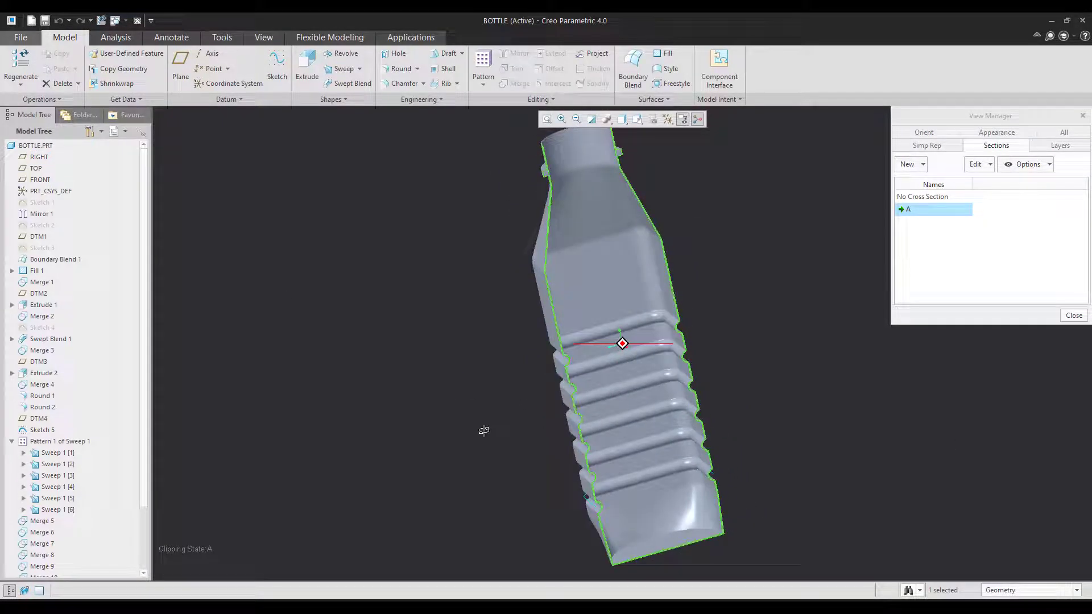
- Restore the uncut bottle by activating No Cross Section, and close the view manager
double_click(920, 197)
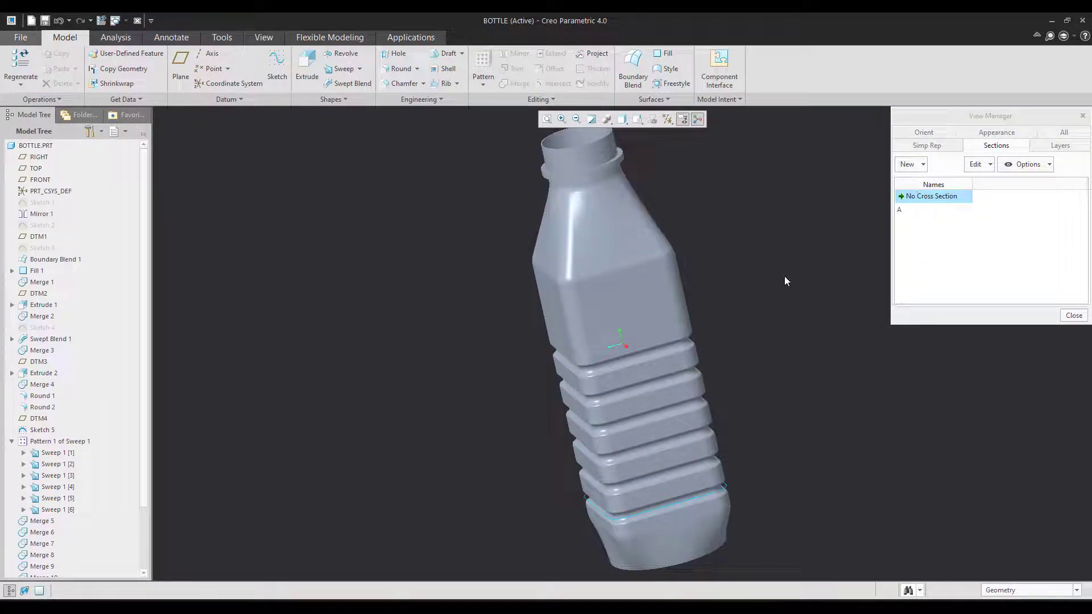
middle_drag(784, 275, 1083, 285)
click(1072, 315)
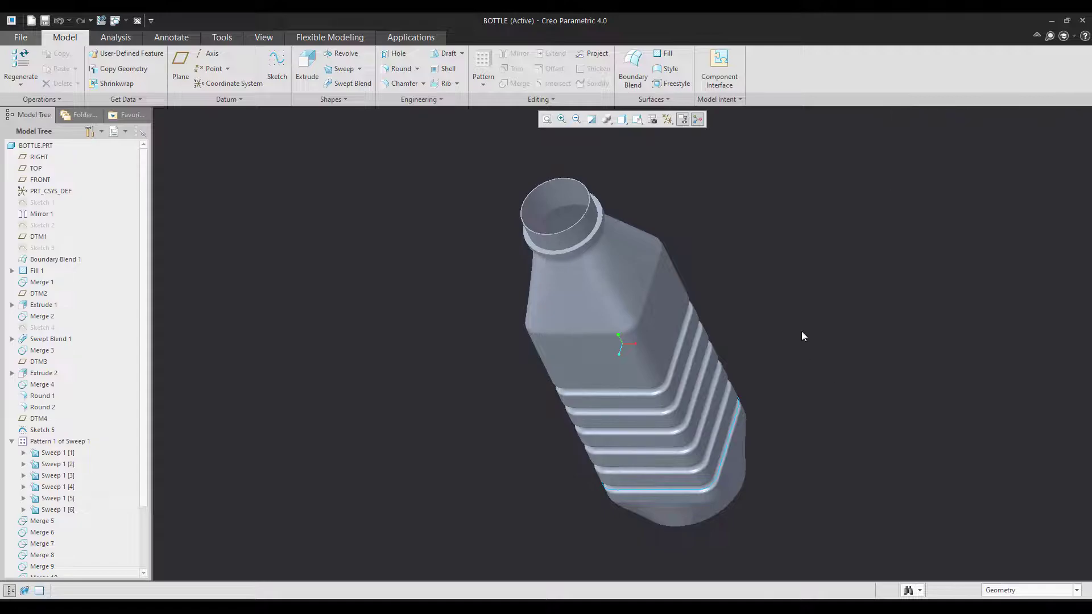